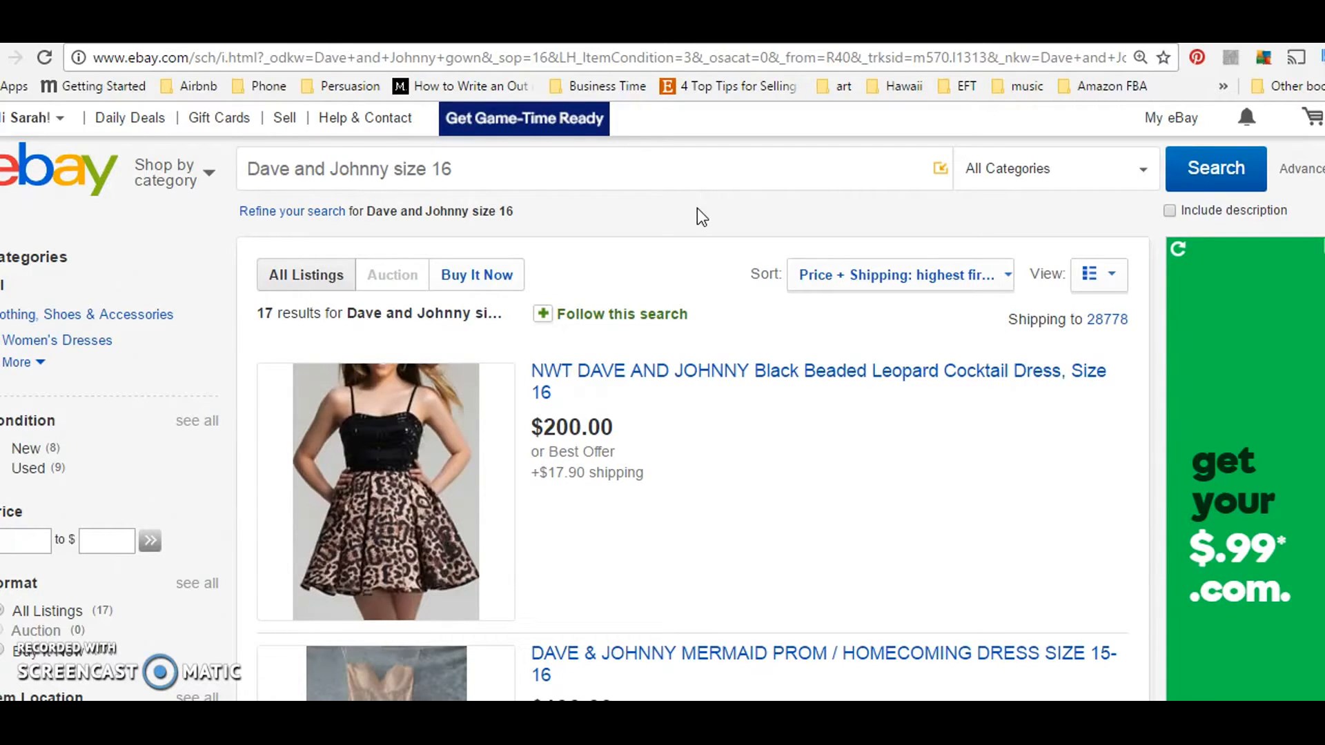
Look through the Dave and Johnny size 16 results, comparing the asking prices of the listed dresses.
scroll(705, 209, down, 15)
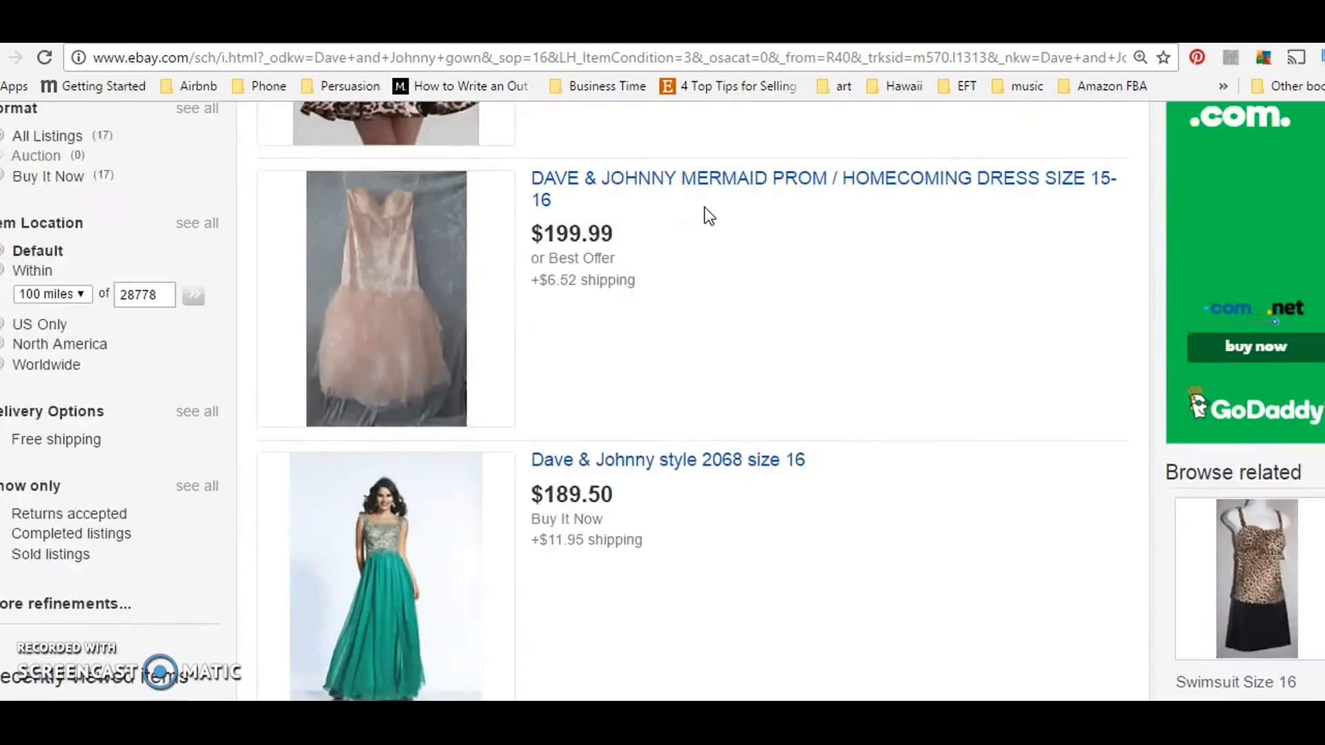
scroll(706, 207, down, 15)
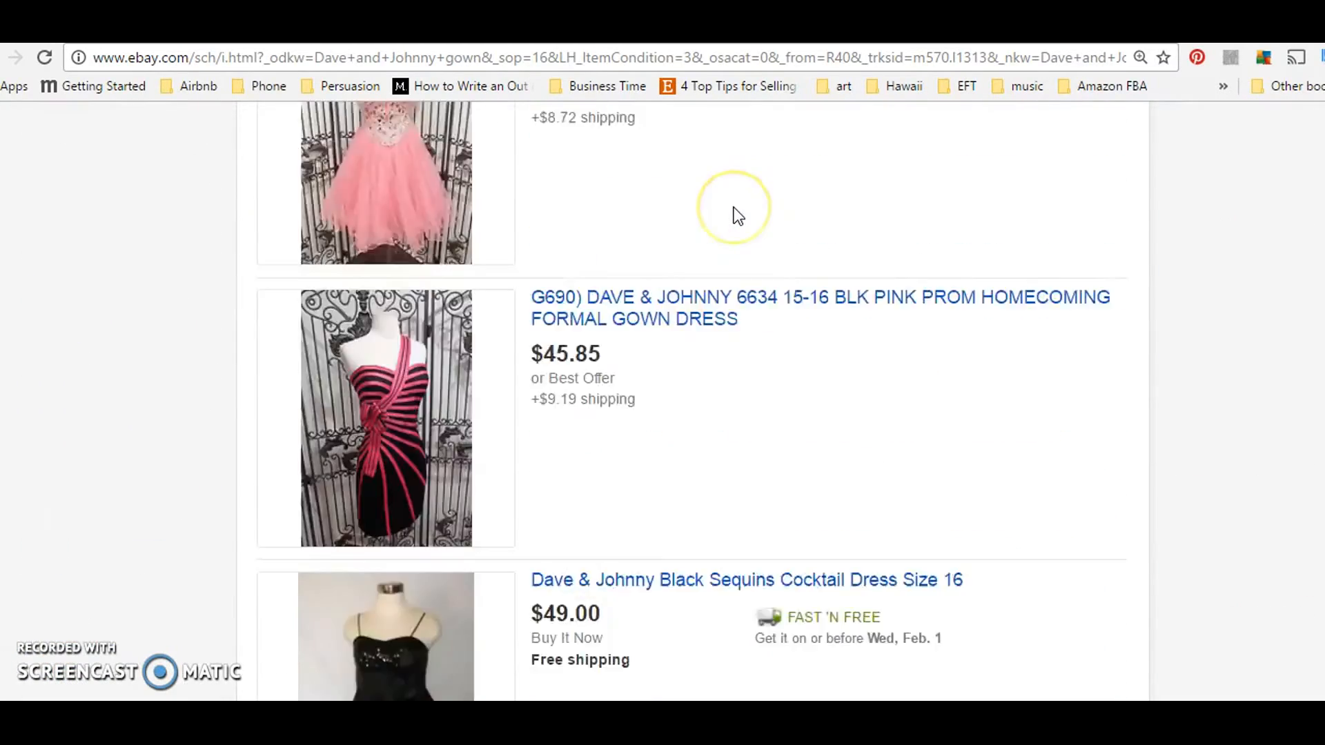
scroll(735, 207, down, 15)
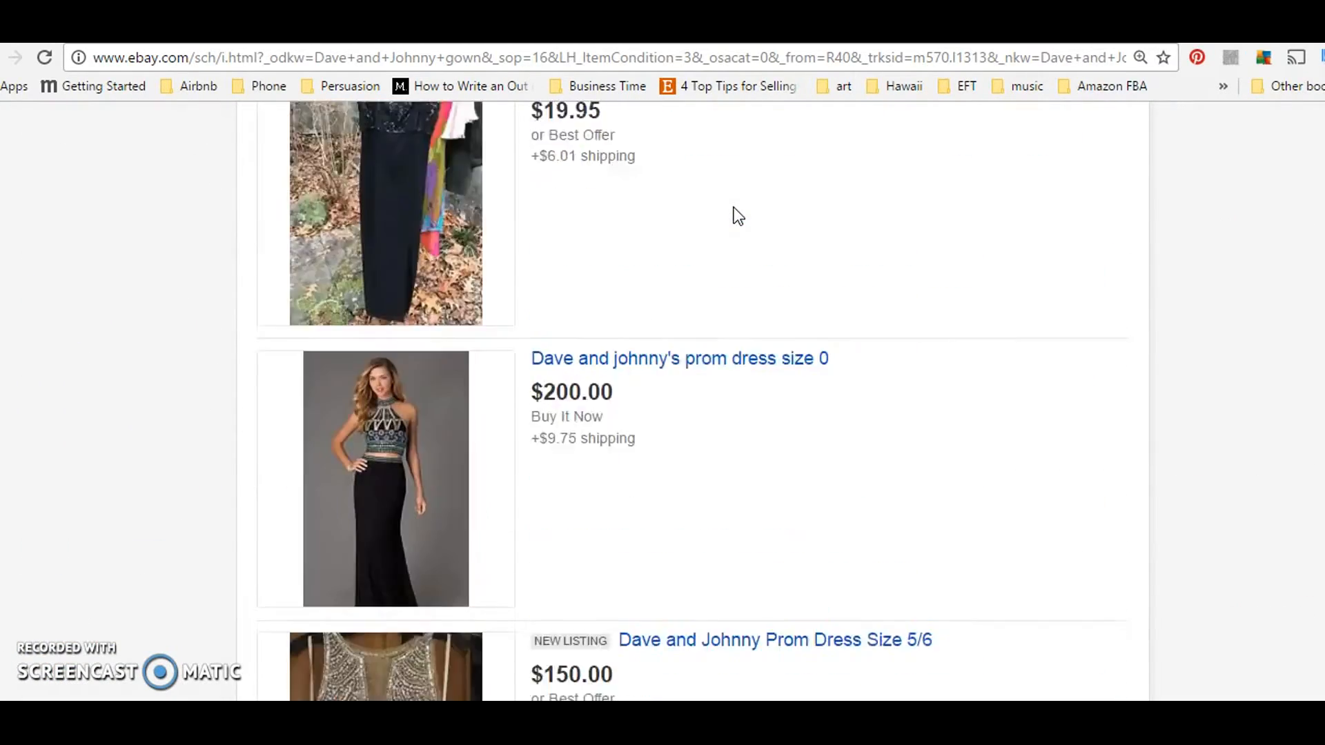
scroll(734, 207, down, 15)
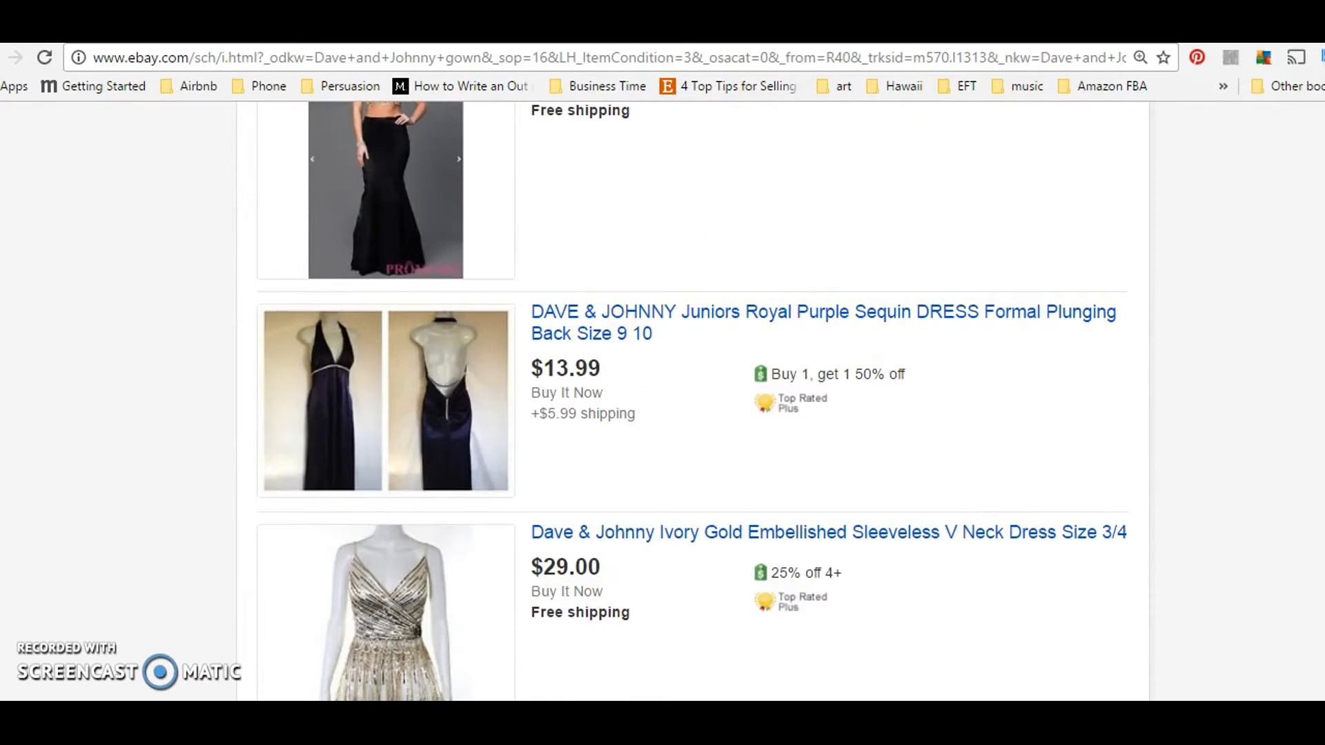
scroll(693, 401, up, 20)
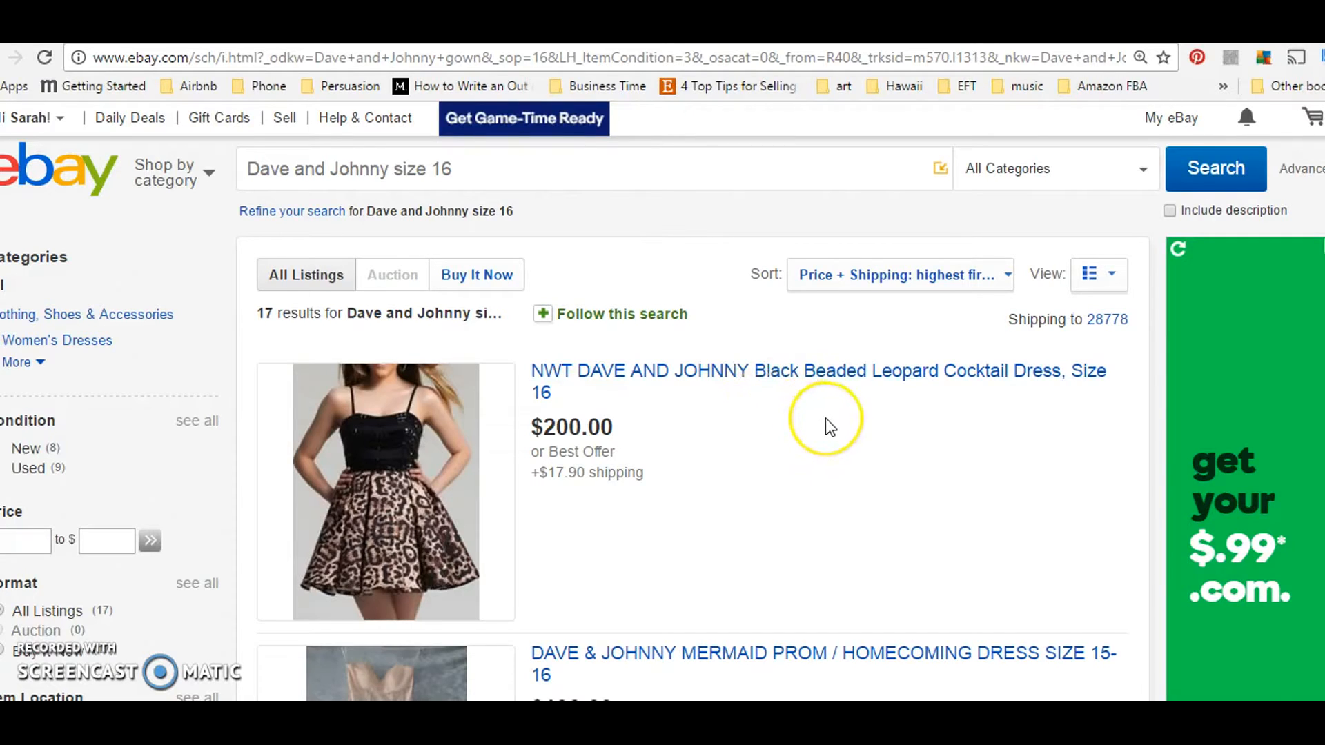
scroll(825, 420, down, 5)
scroll(826, 419, up, 5)
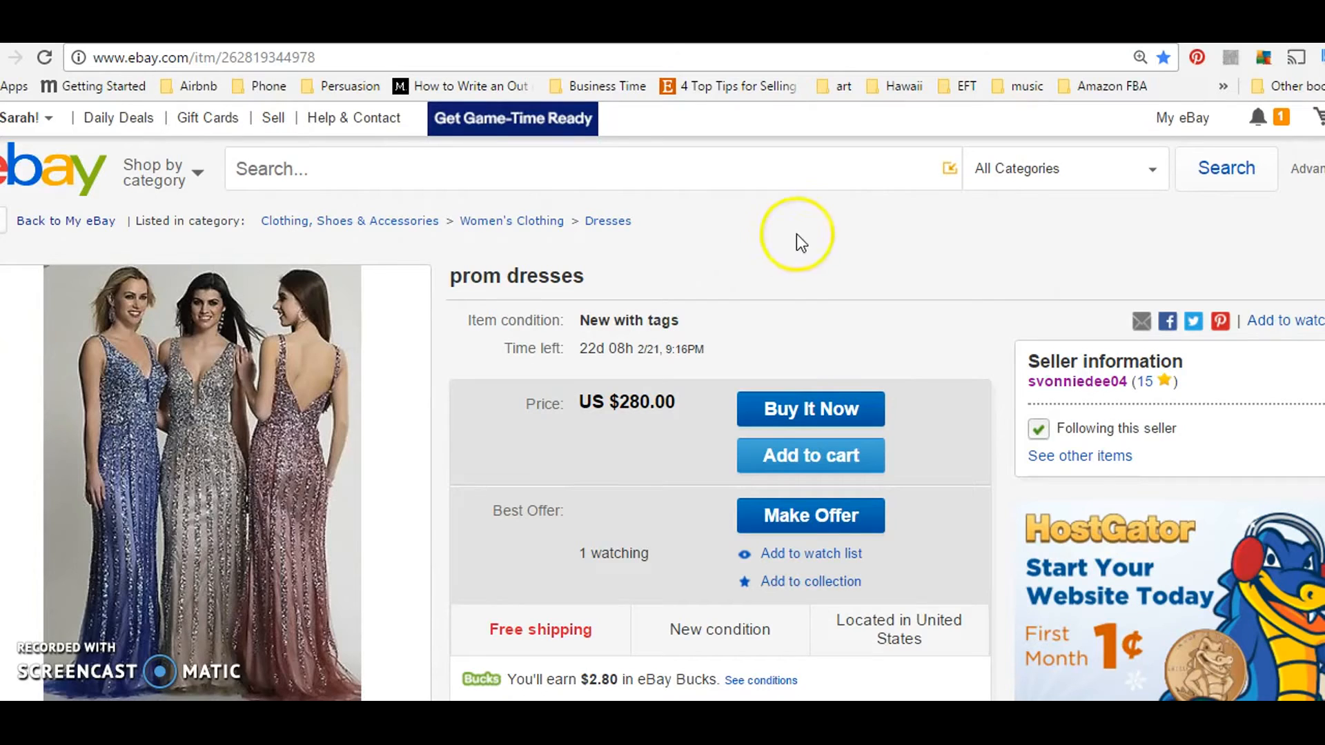
Examine the prom dresses listing, including its photo, price, shipping, return terms, item specifics and description.
scroll(925, 238, down, 15)
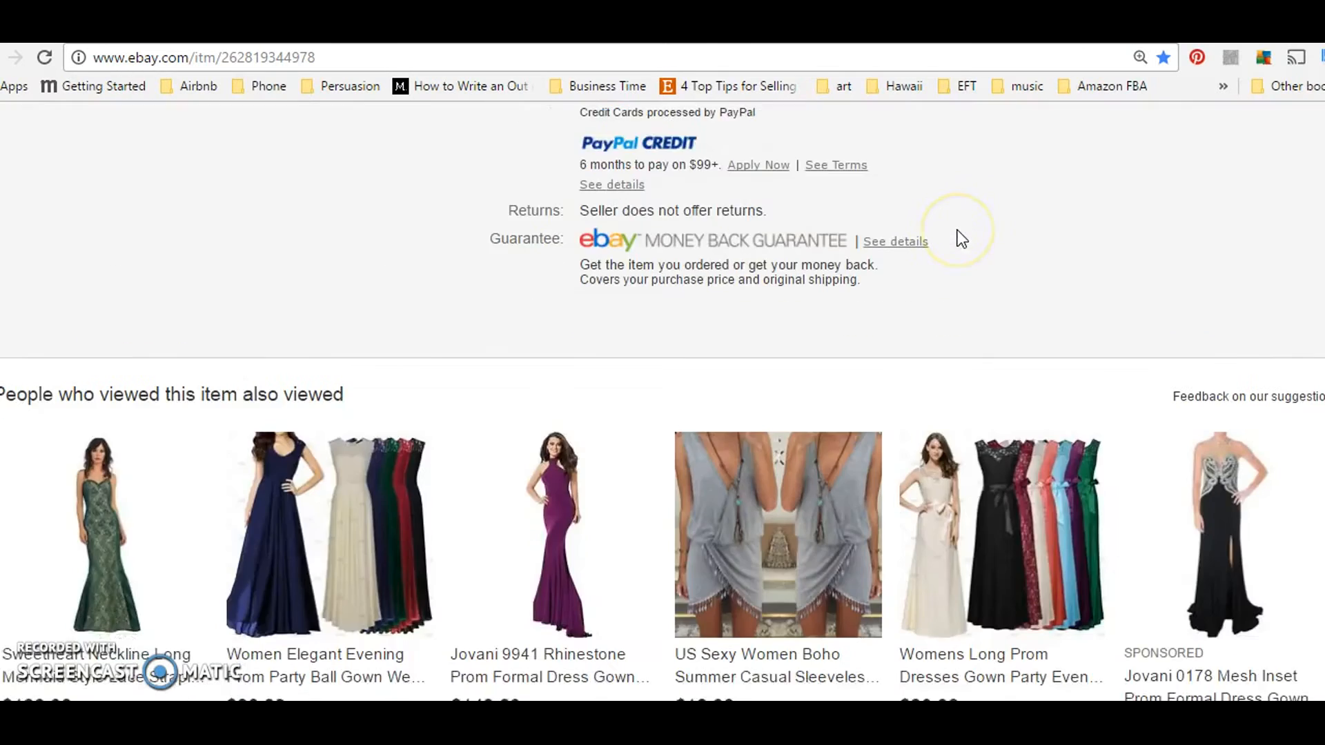
scroll(958, 238, down, 5)
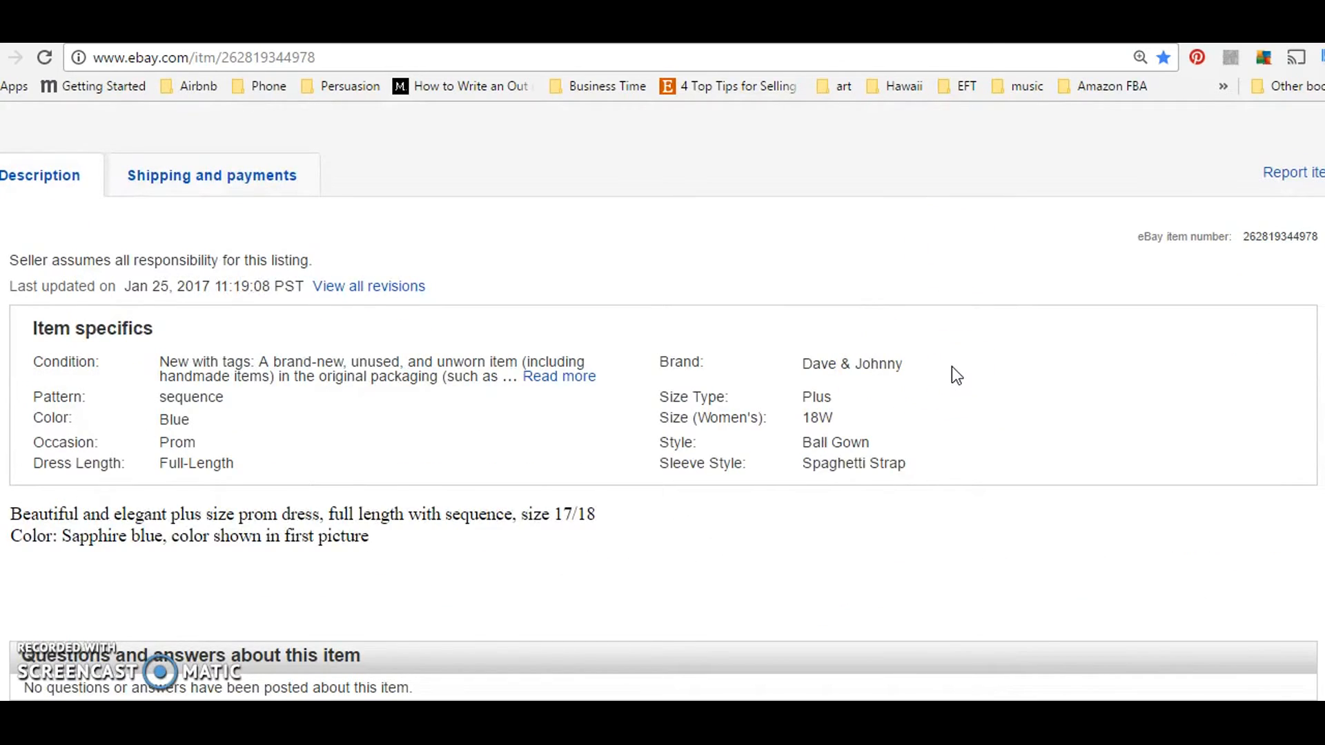
scroll(956, 366, up, 20)
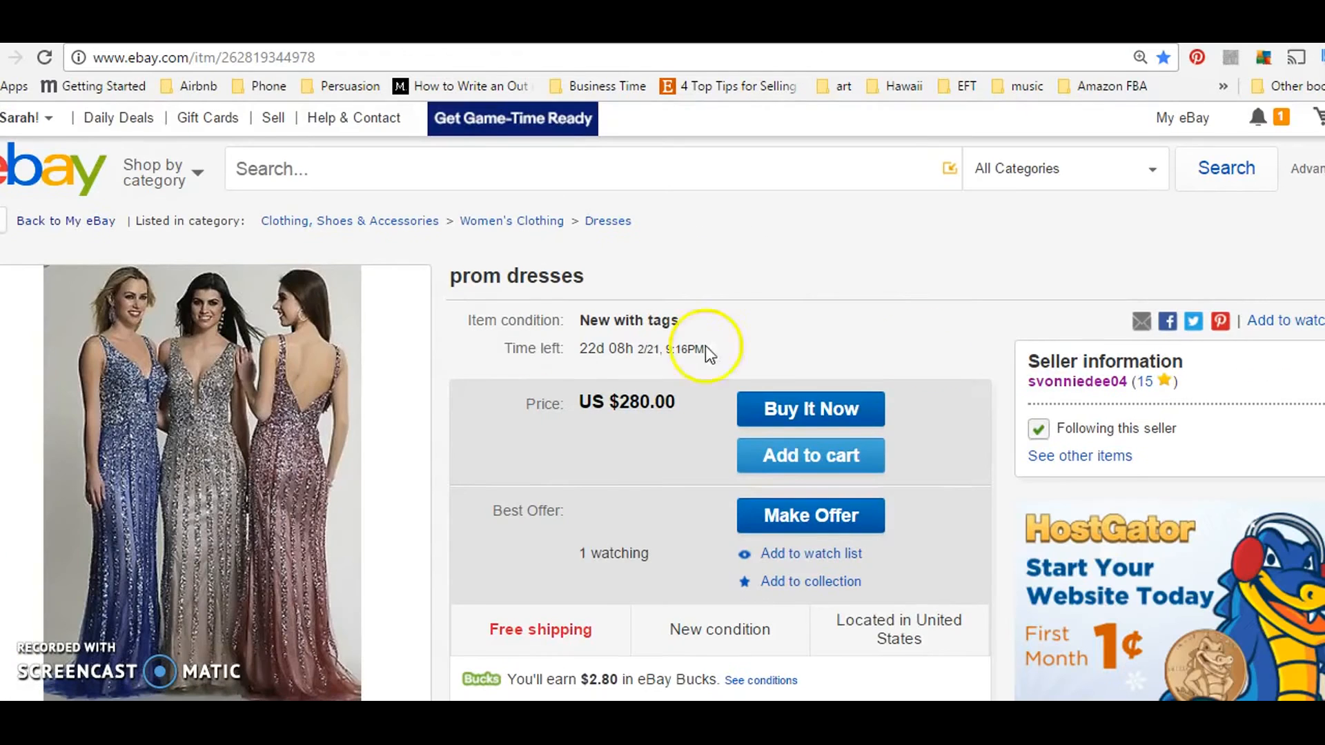
scroll(578, 284, down, 6)
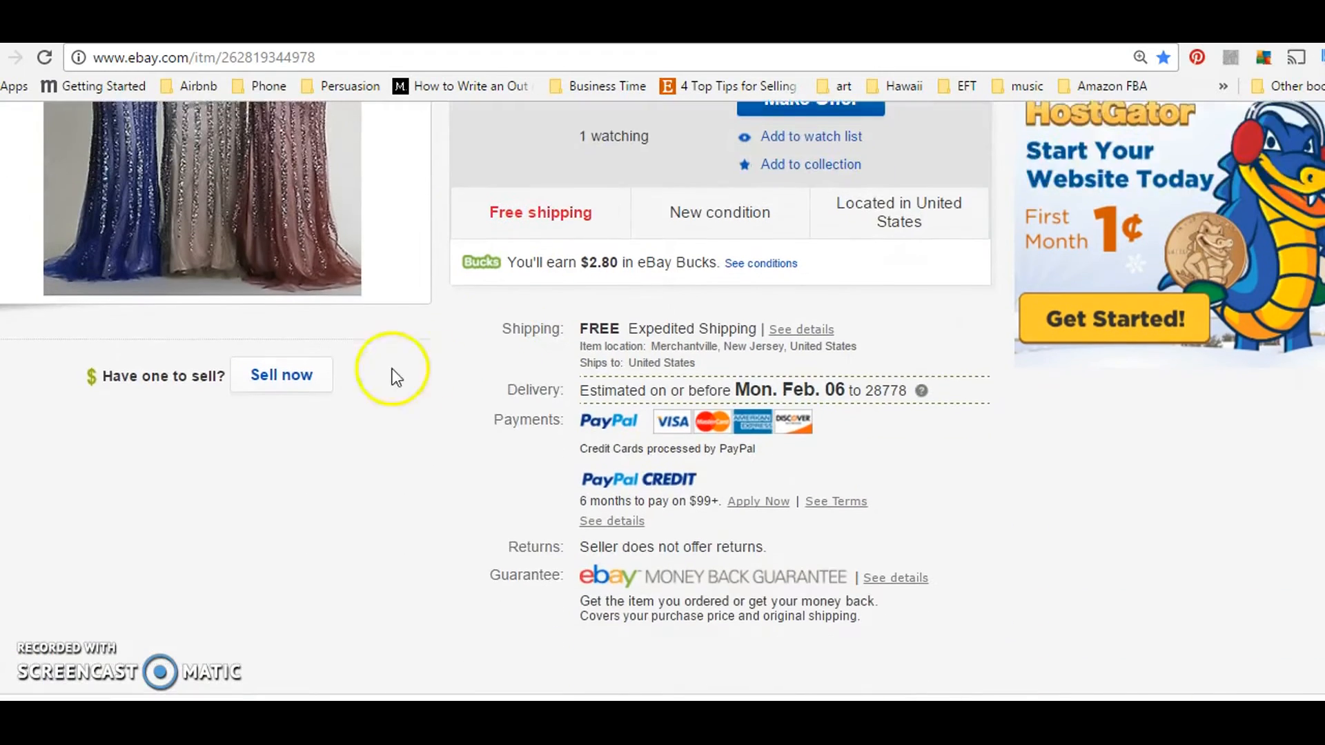
scroll(372, 344, down, 1)
right_click(288, 284)
click(304, 295)
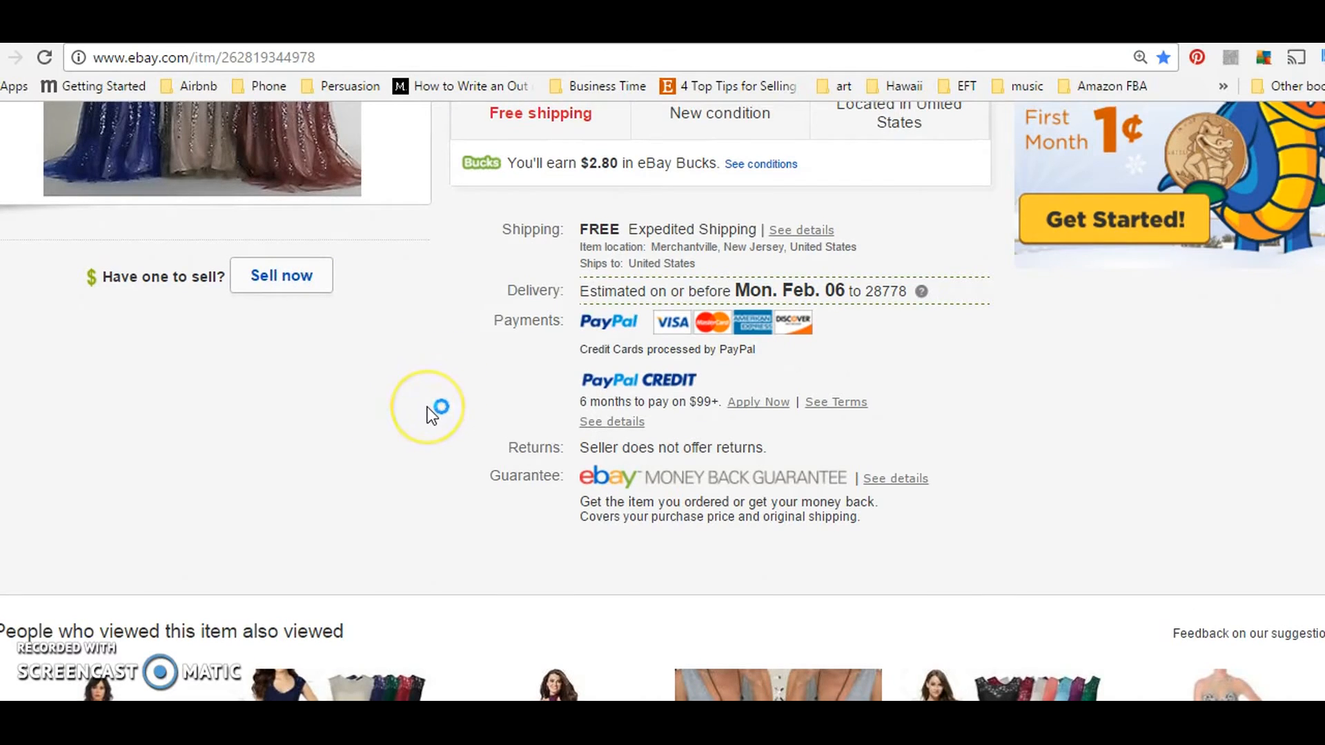
scroll(433, 407, up, 6)
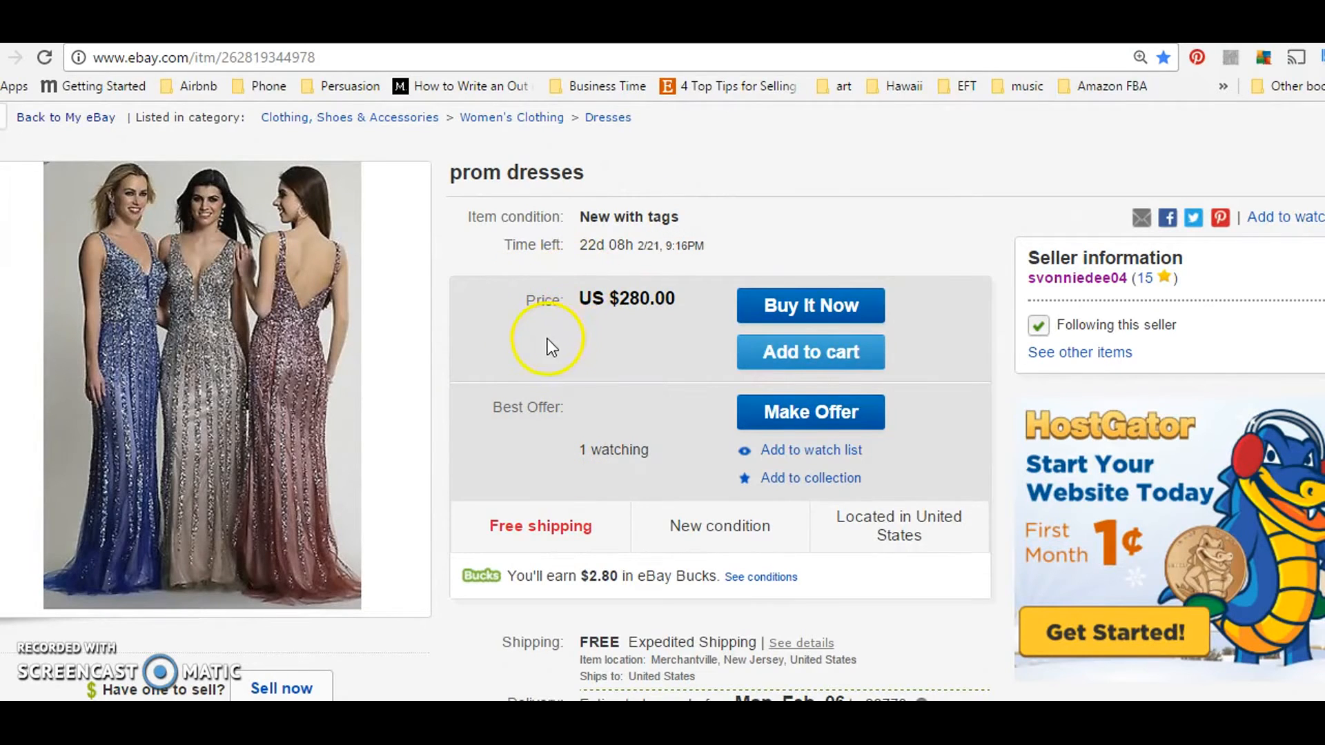
scroll(539, 345, up, 2)
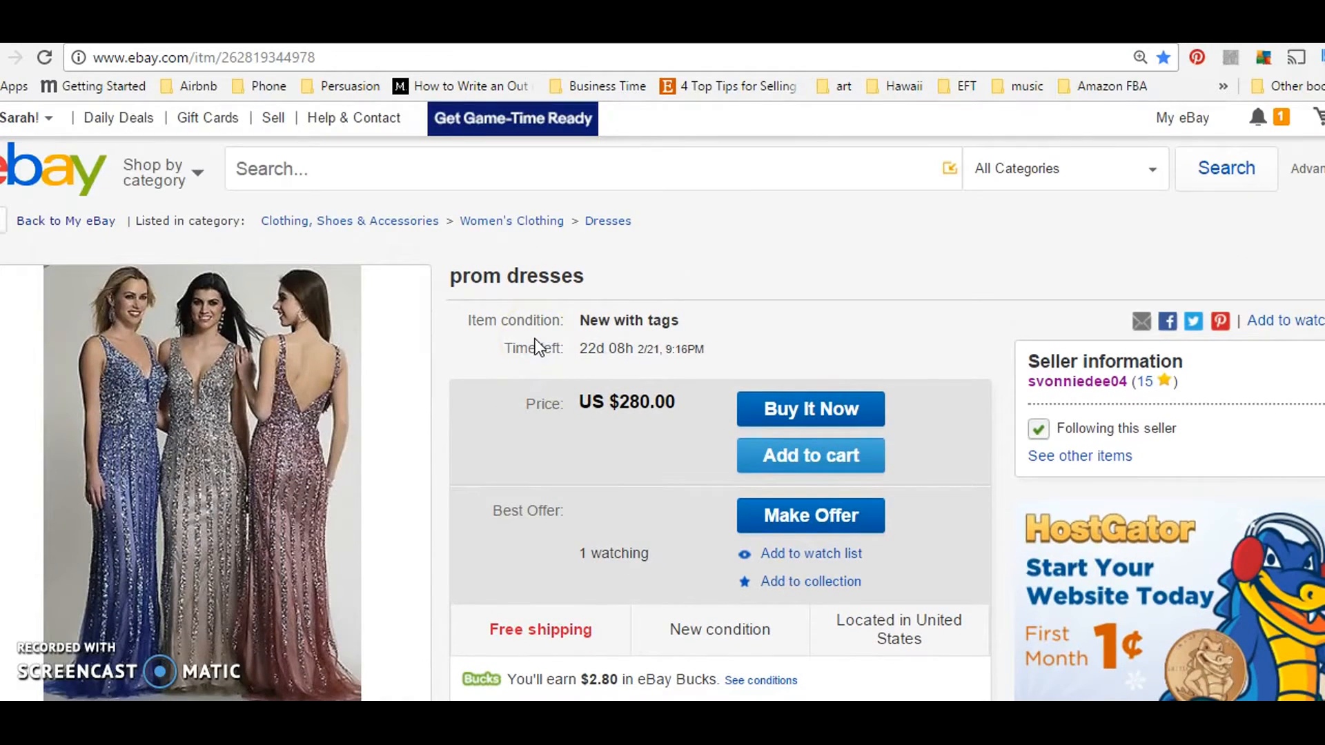
Search eBay for "Dave and Johnny long gown".
click(314, 165)
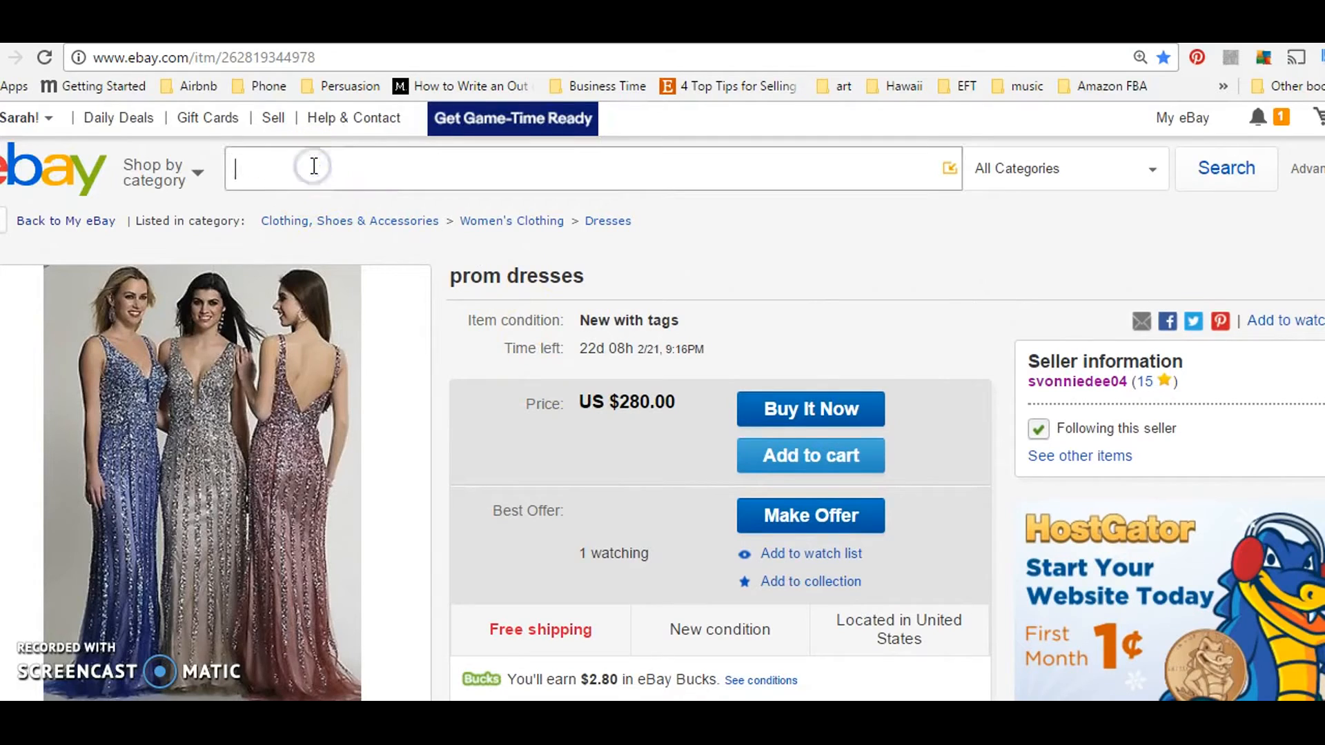
text(Dave )
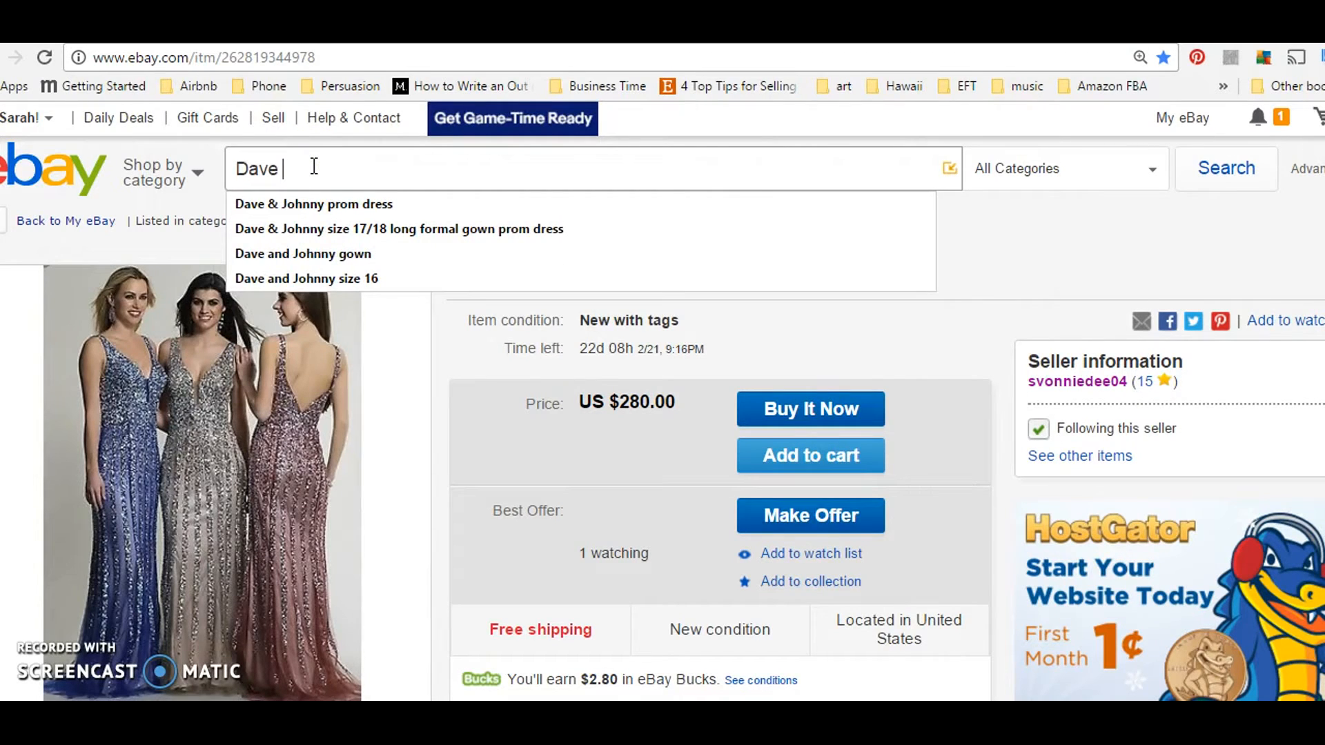
text(and Johnny)
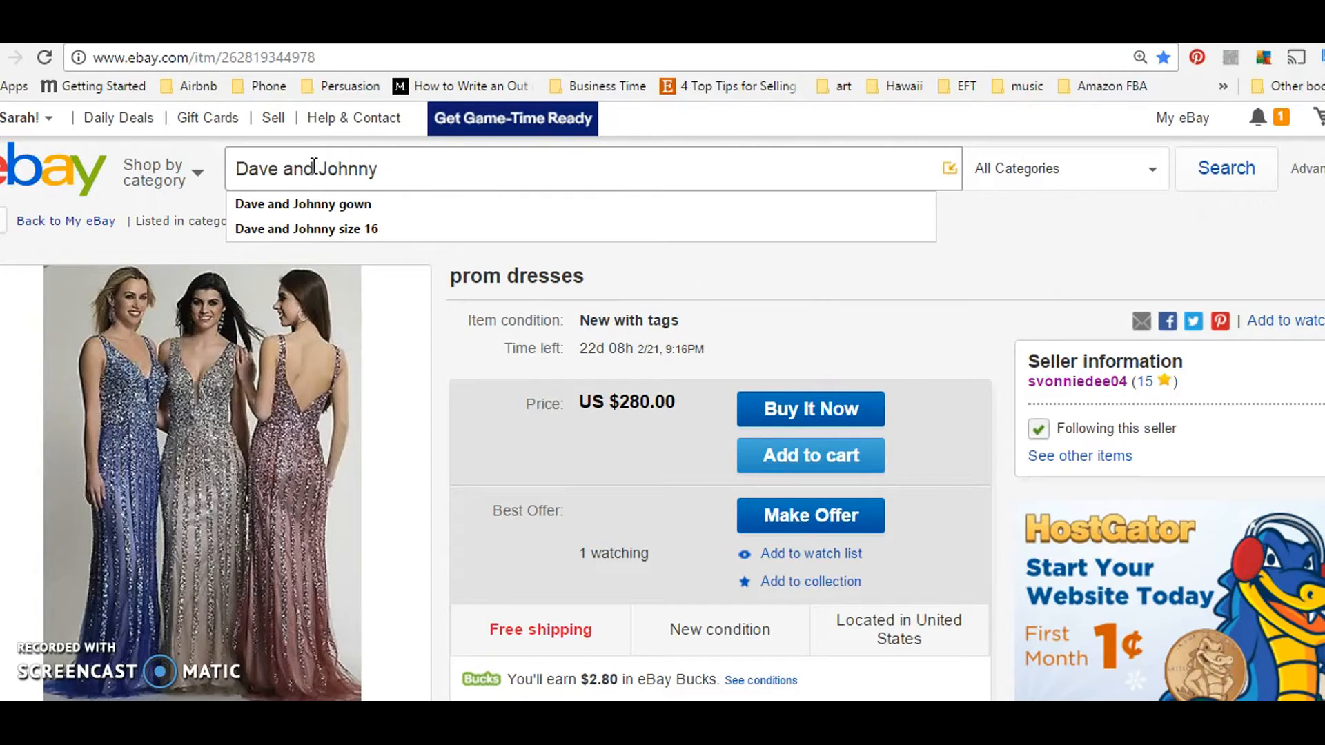
text( long )
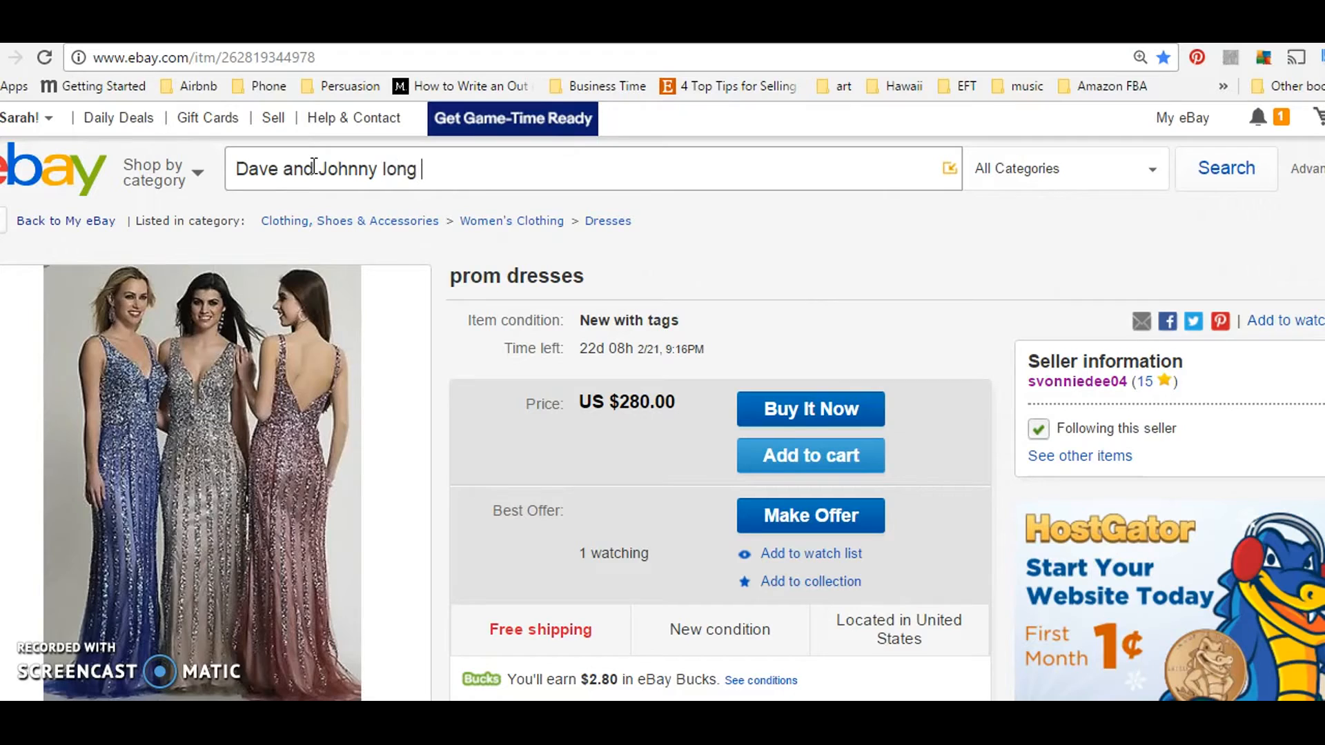
text(gown)
key(Return)
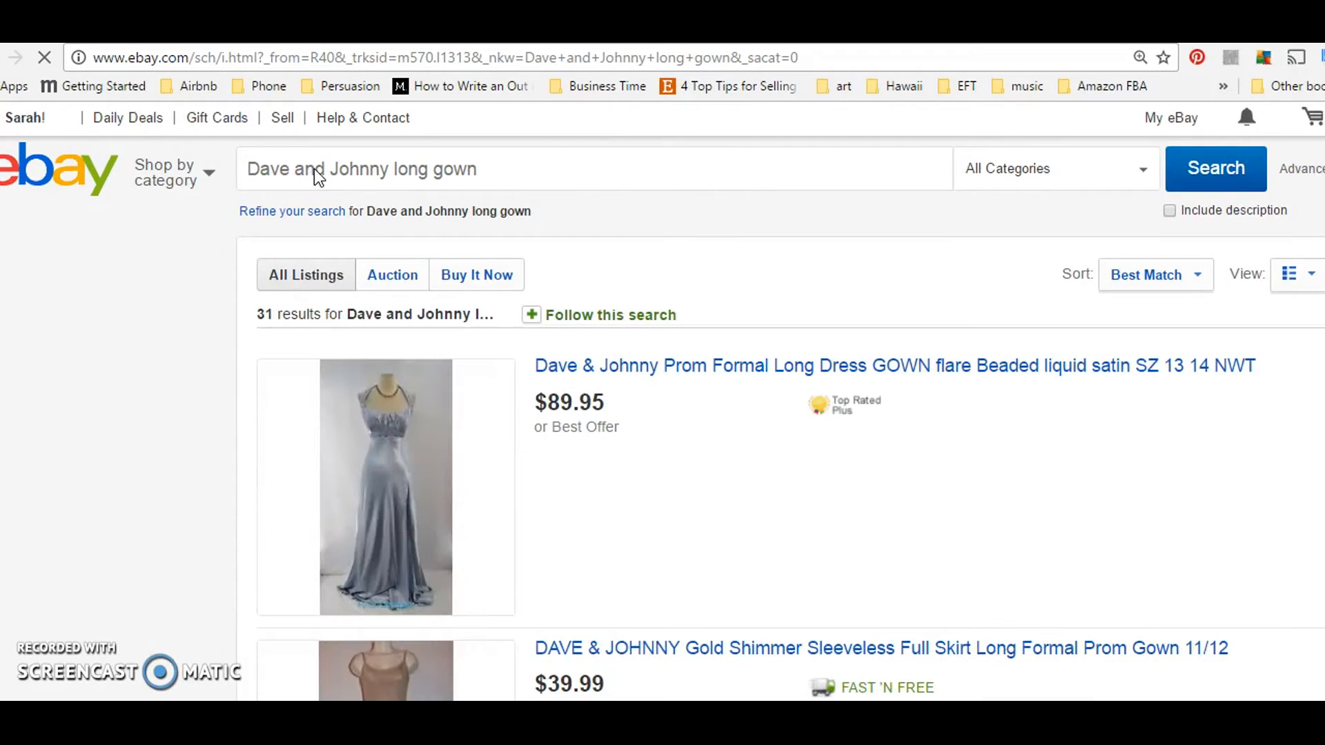
Restrict the long gown results to sold listings and check the sold dresses and their prices.
scroll(147, 307, down, 8)
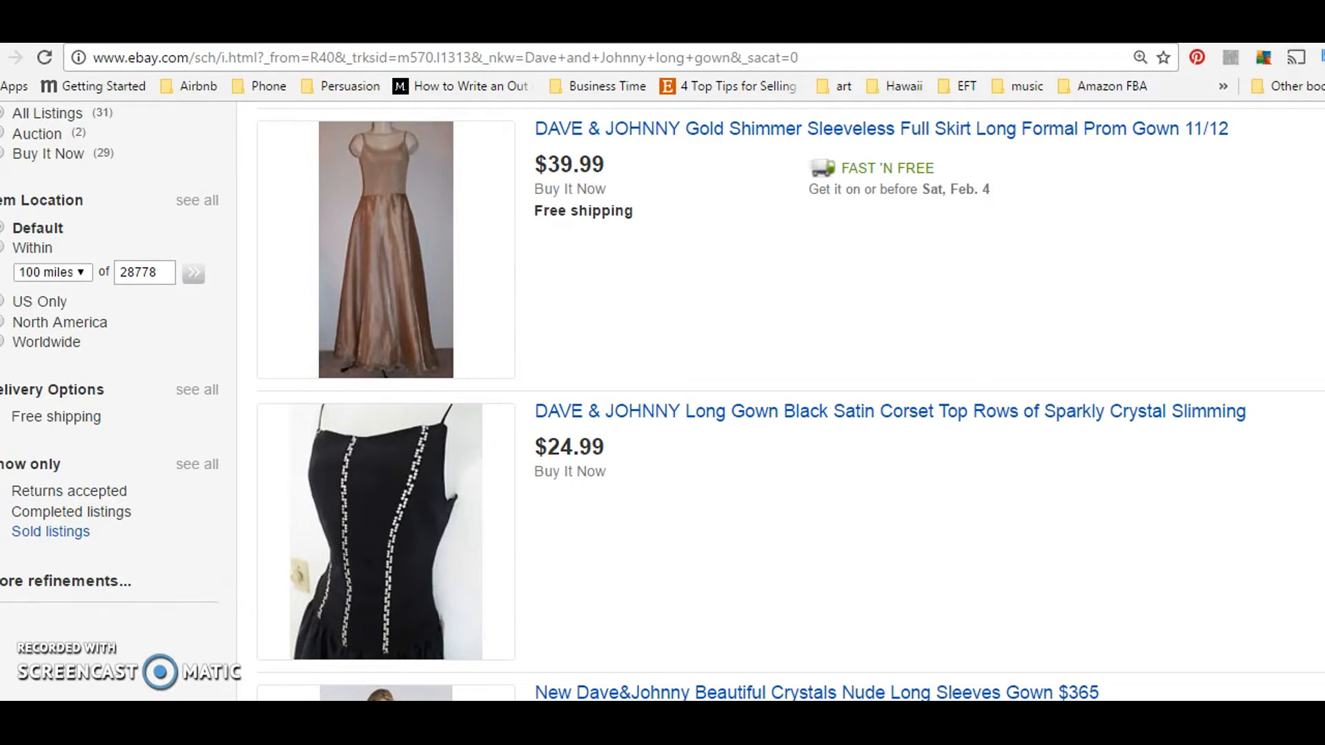
click(70, 512)
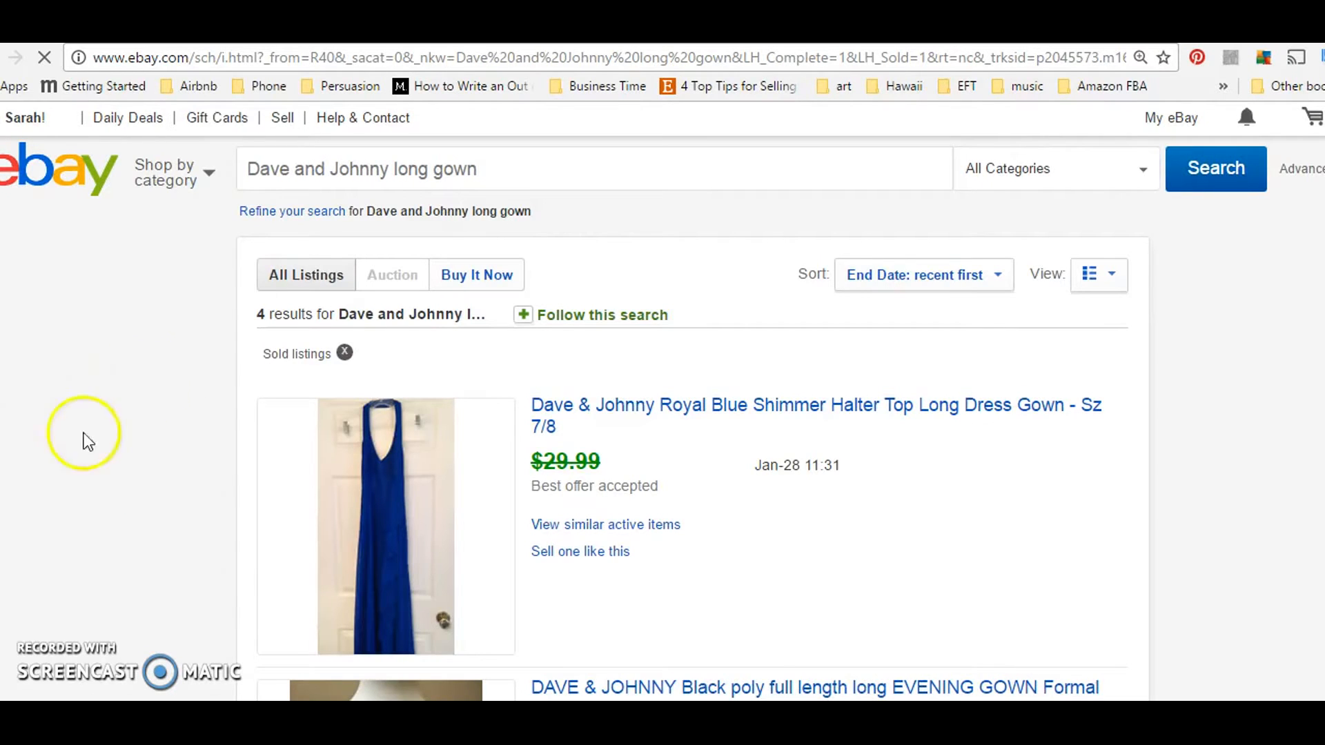
scroll(213, 340, down, 8)
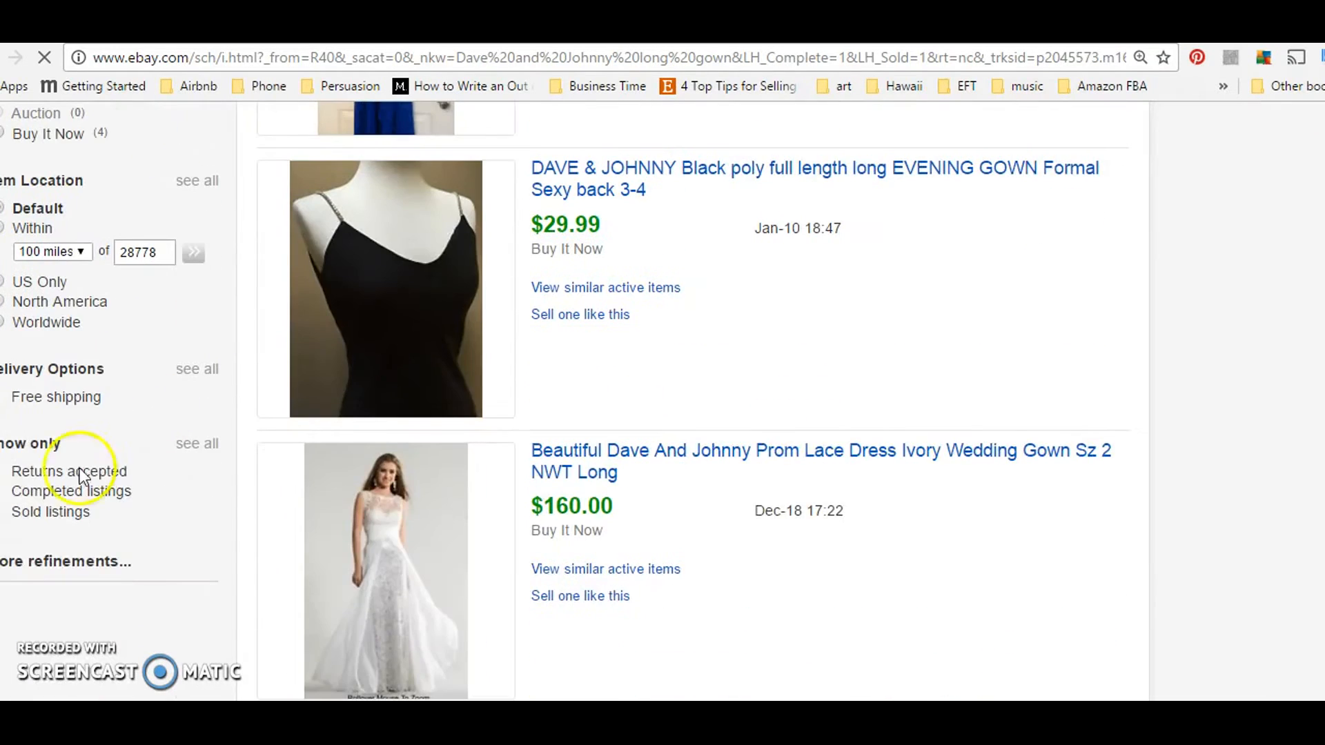
scroll(249, 427, up, 8)
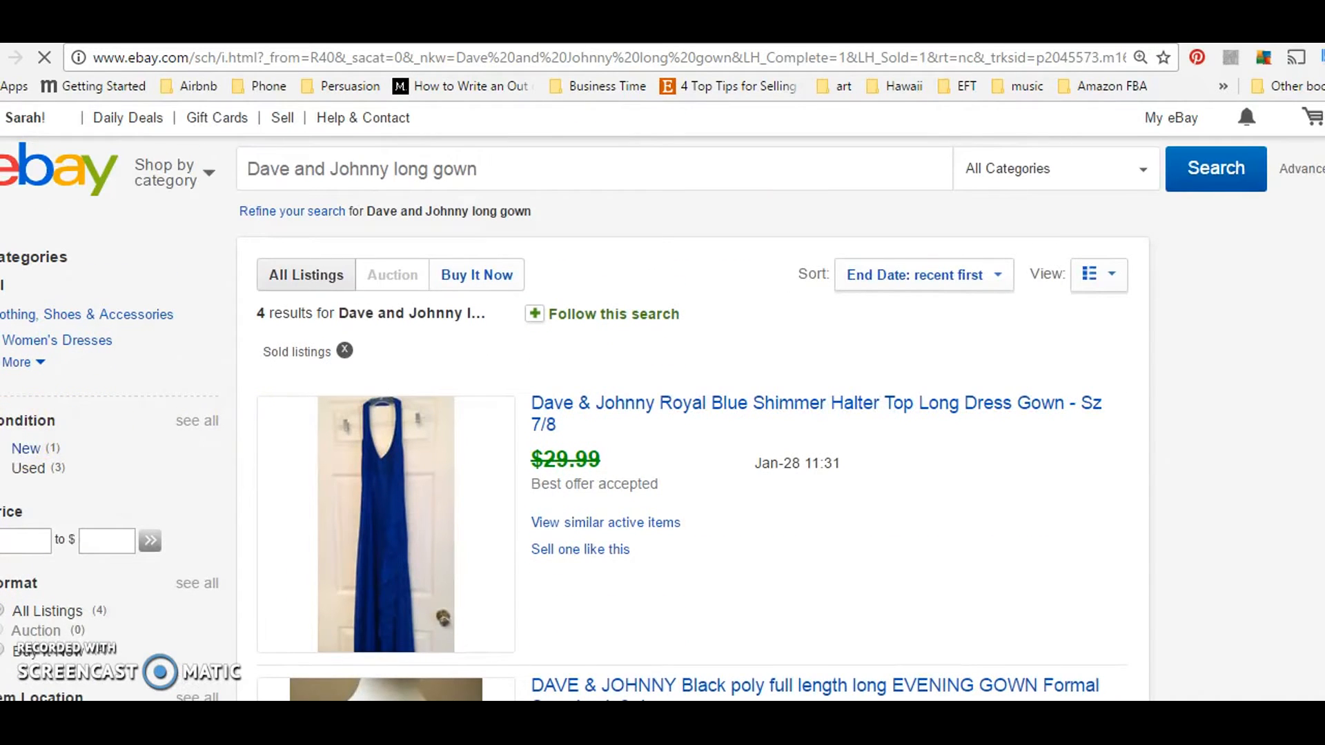
Narrow the sold long gown results to new condition and look through the matching and related dresses.
key(alt+Left)
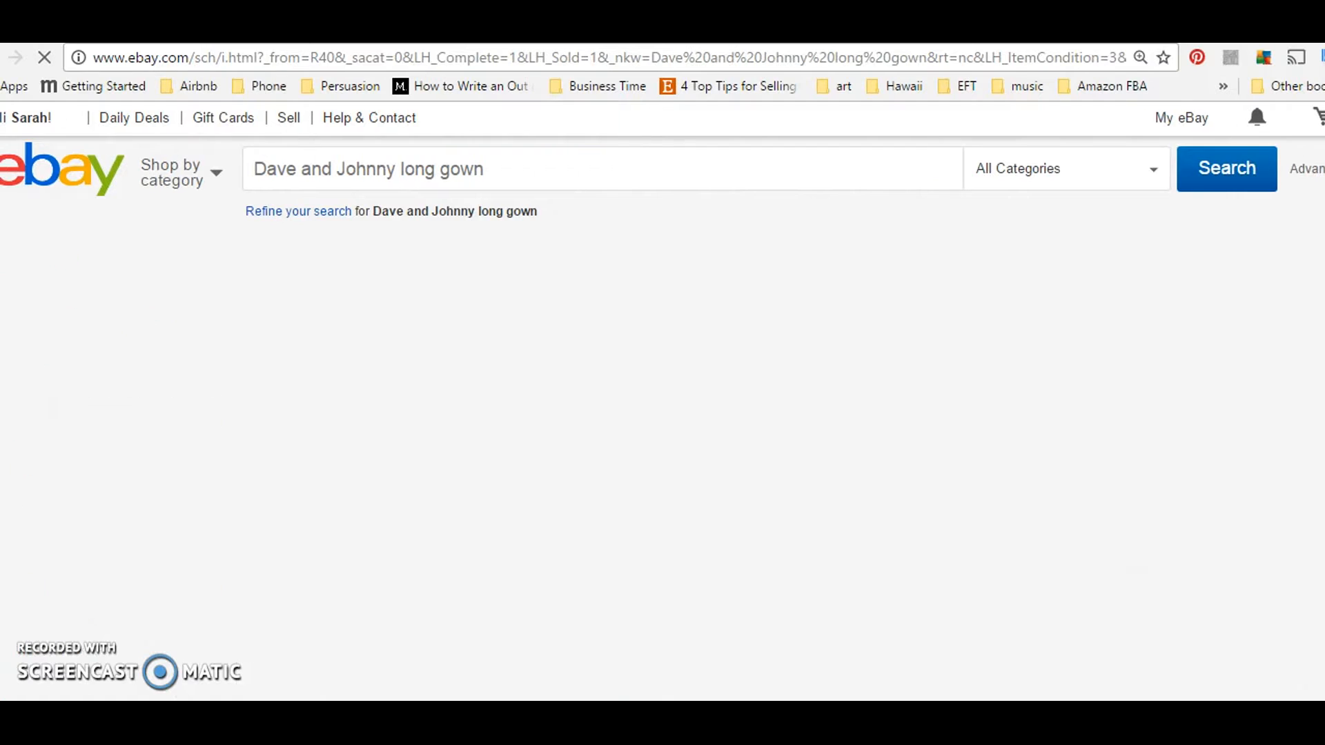
scroll(721, 275, down, 3)
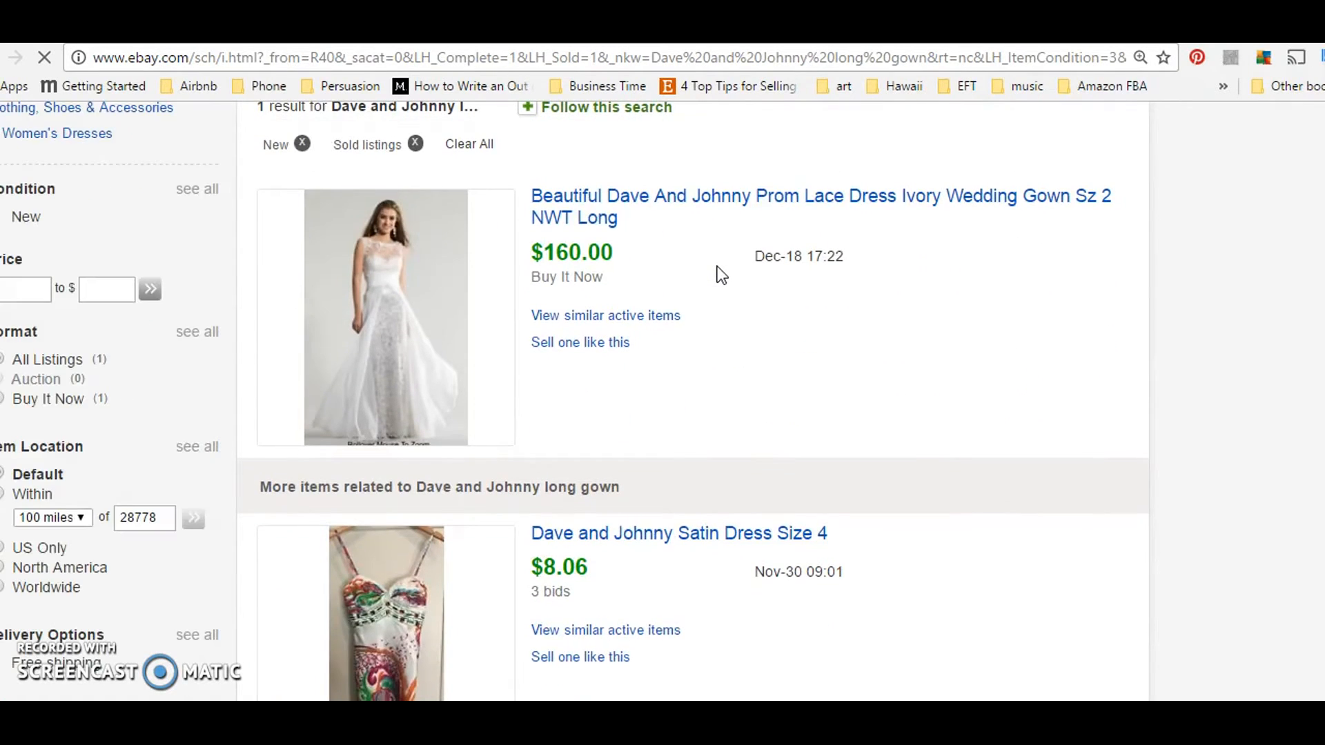
scroll(676, 241, down, 5)
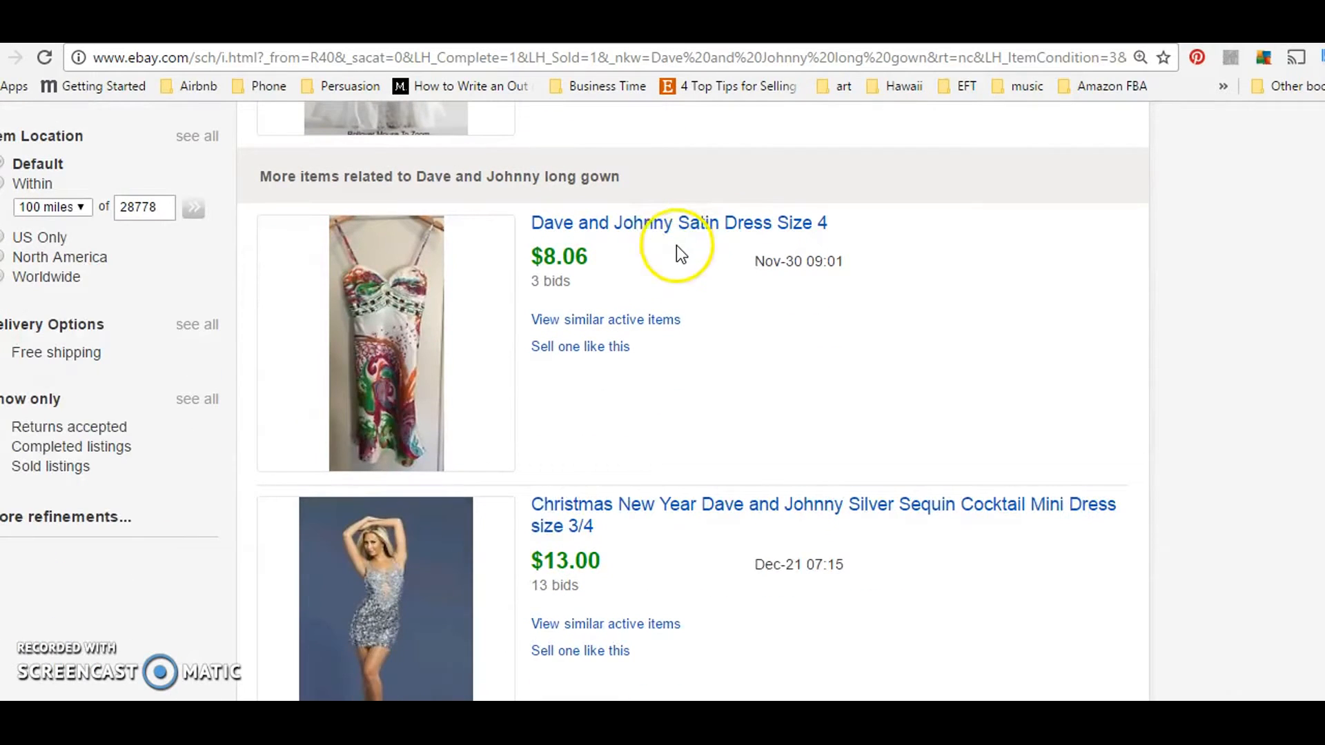
scroll(725, 266, down, 6)
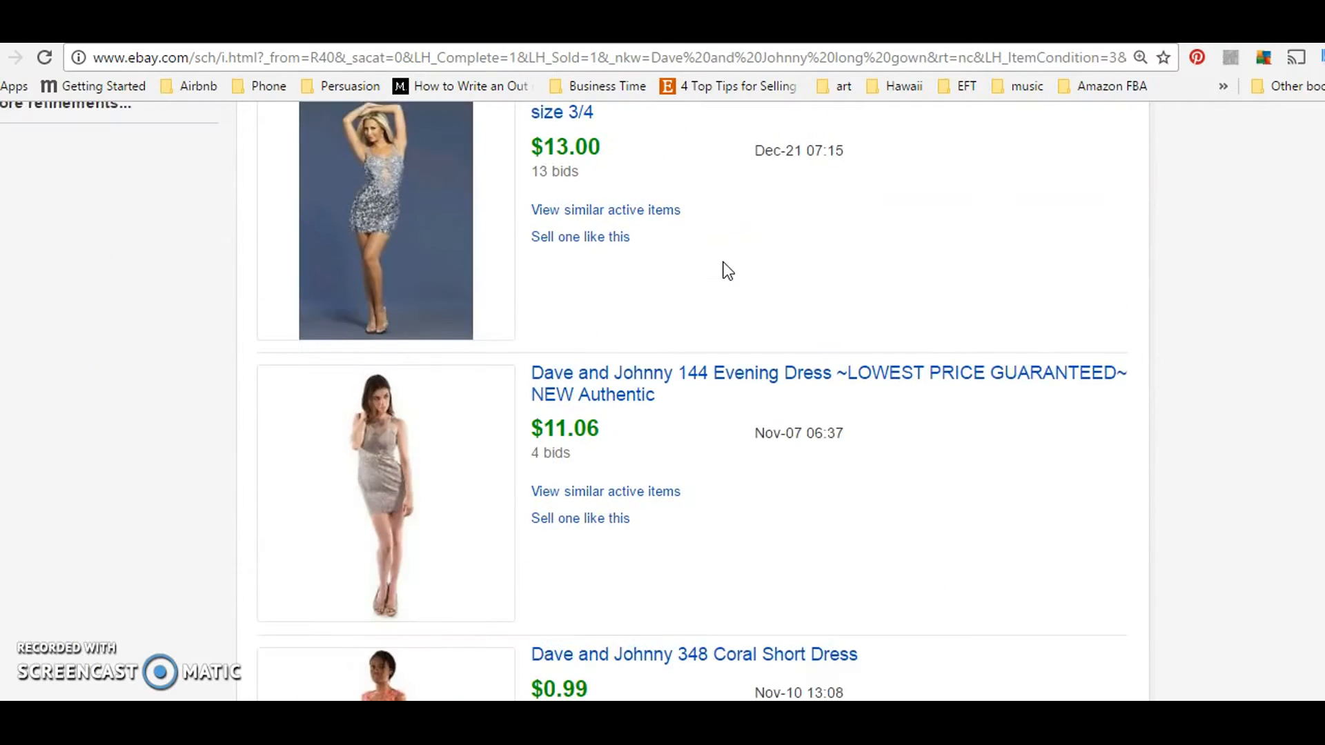
scroll(728, 271, down, 7)
scroll(728, 271, down, 3)
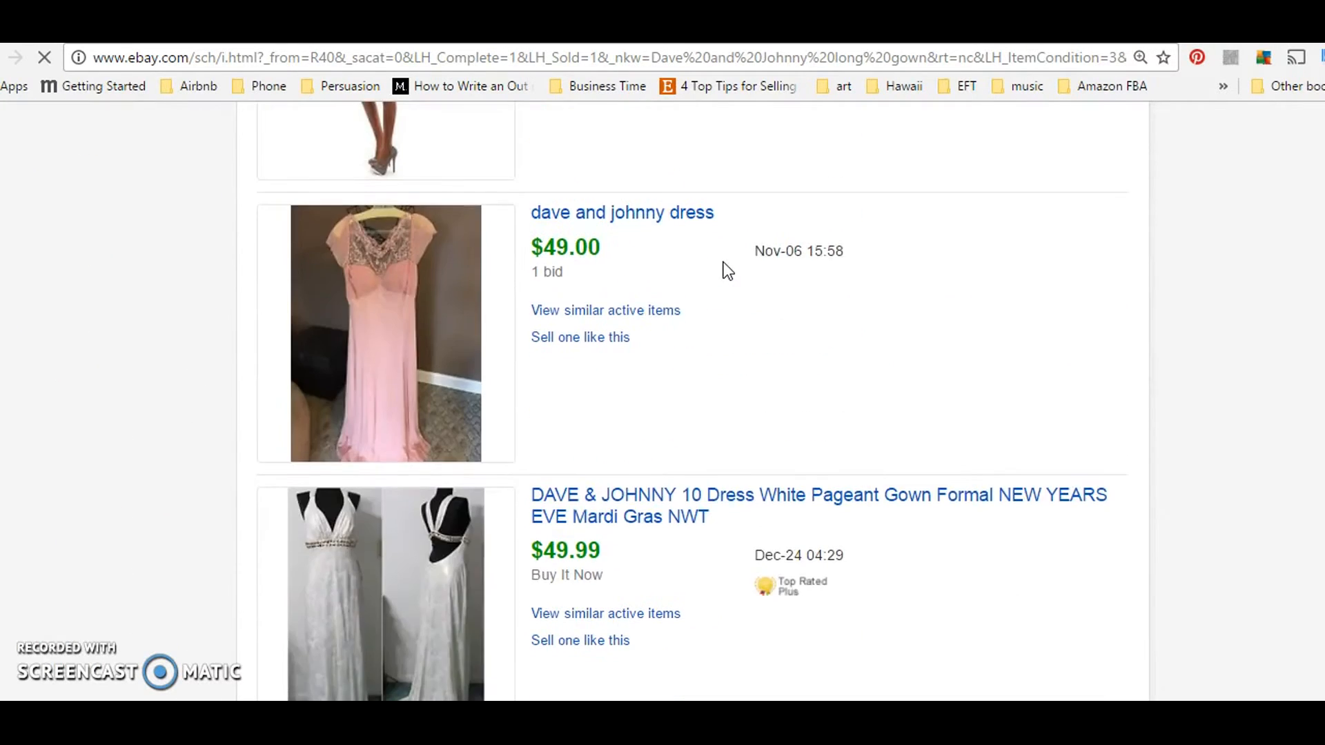
scroll(748, 434, down, 6)
scroll(771, 429, down, 6)
Replace "long gown" with "dress" in the search and run it as "Dave and Johnny dress".
scroll(770, 430, up, 20)
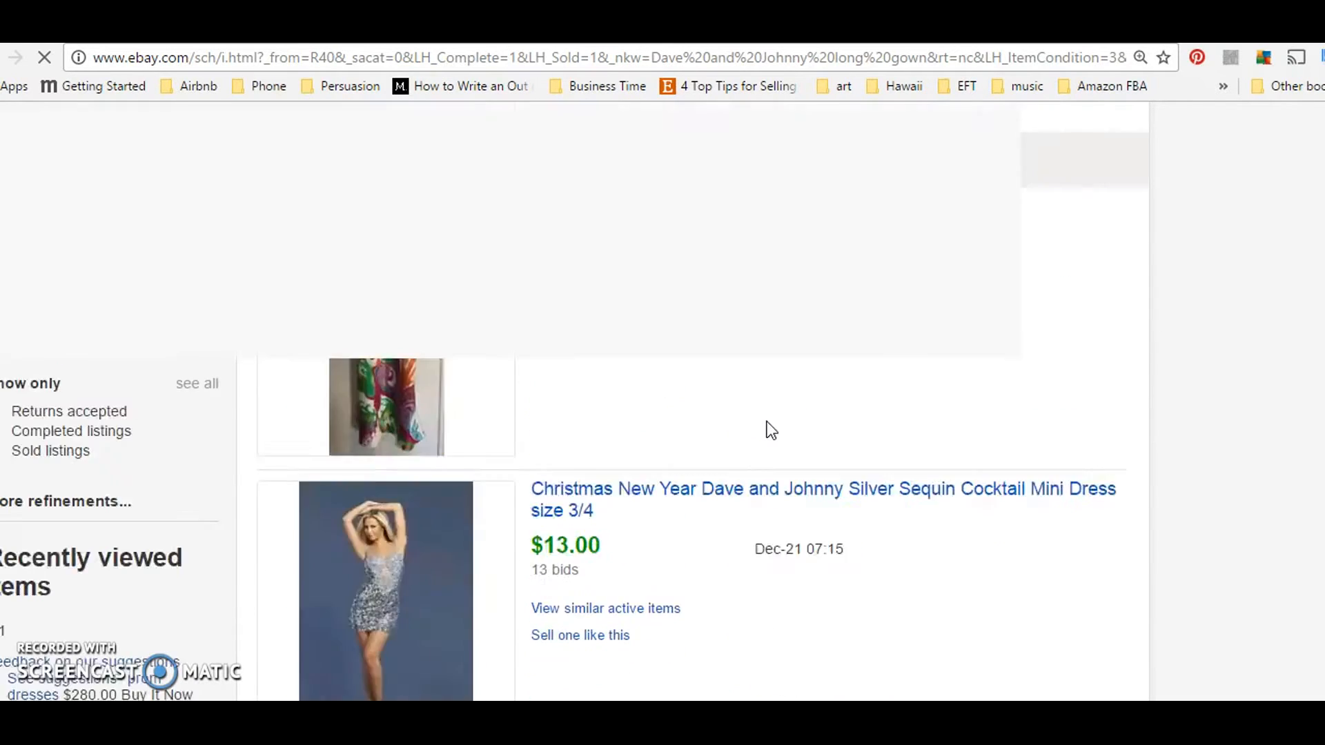
scroll(771, 429, up, 8)
click(425, 169)
double_click(425, 169)
shift+click(509, 170)
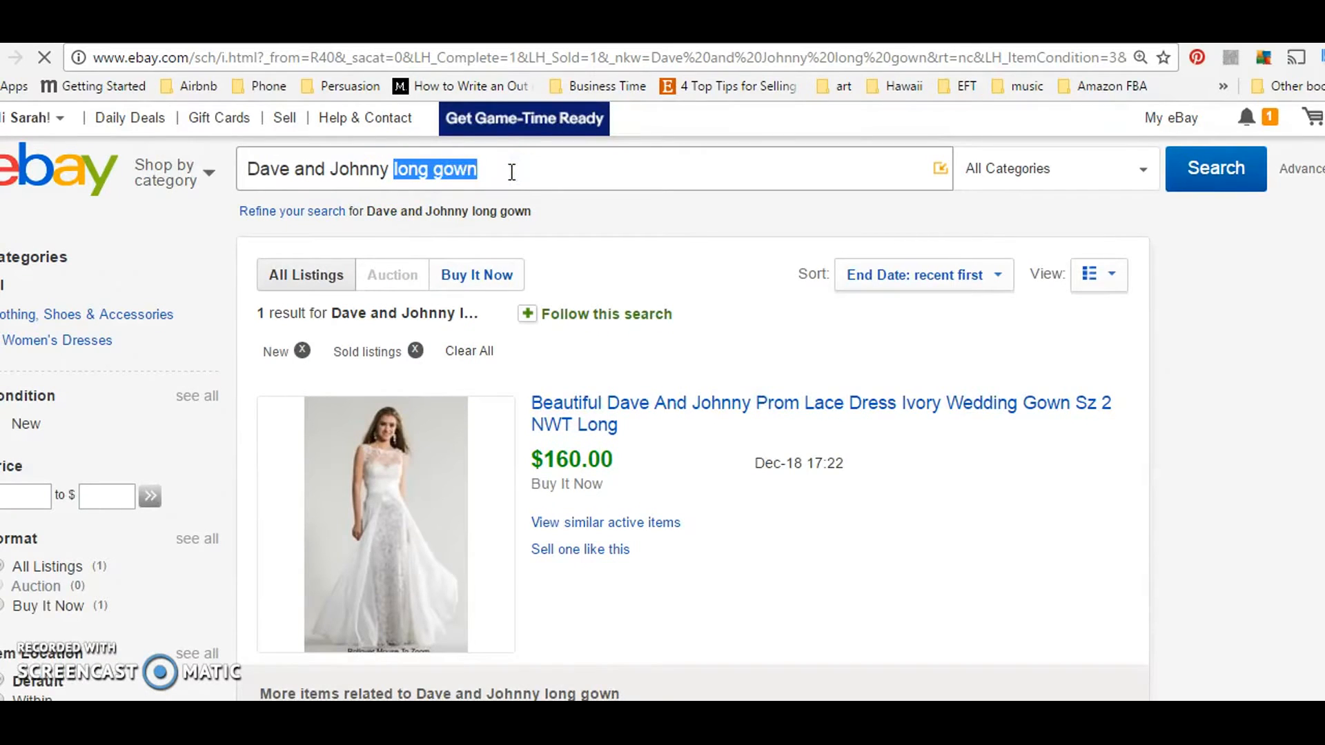
key(BackSpace)
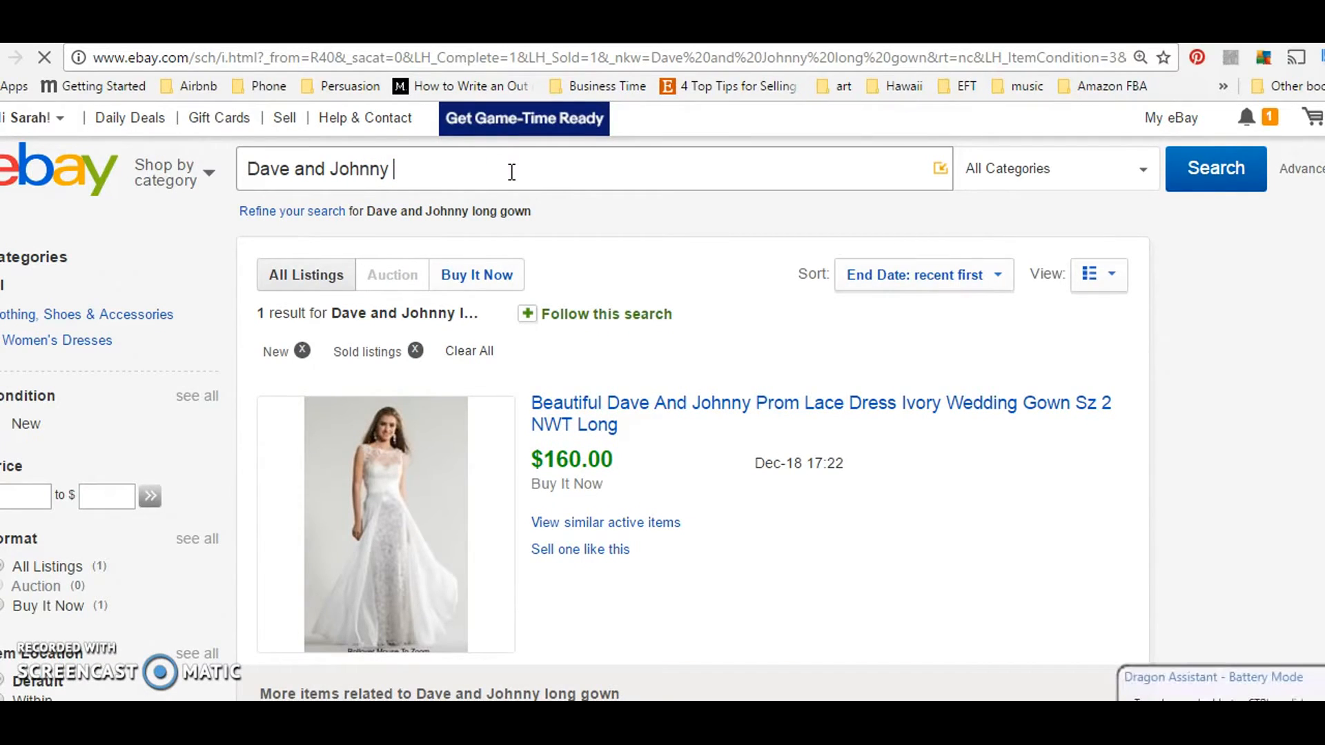
text(dress)
key(Return)
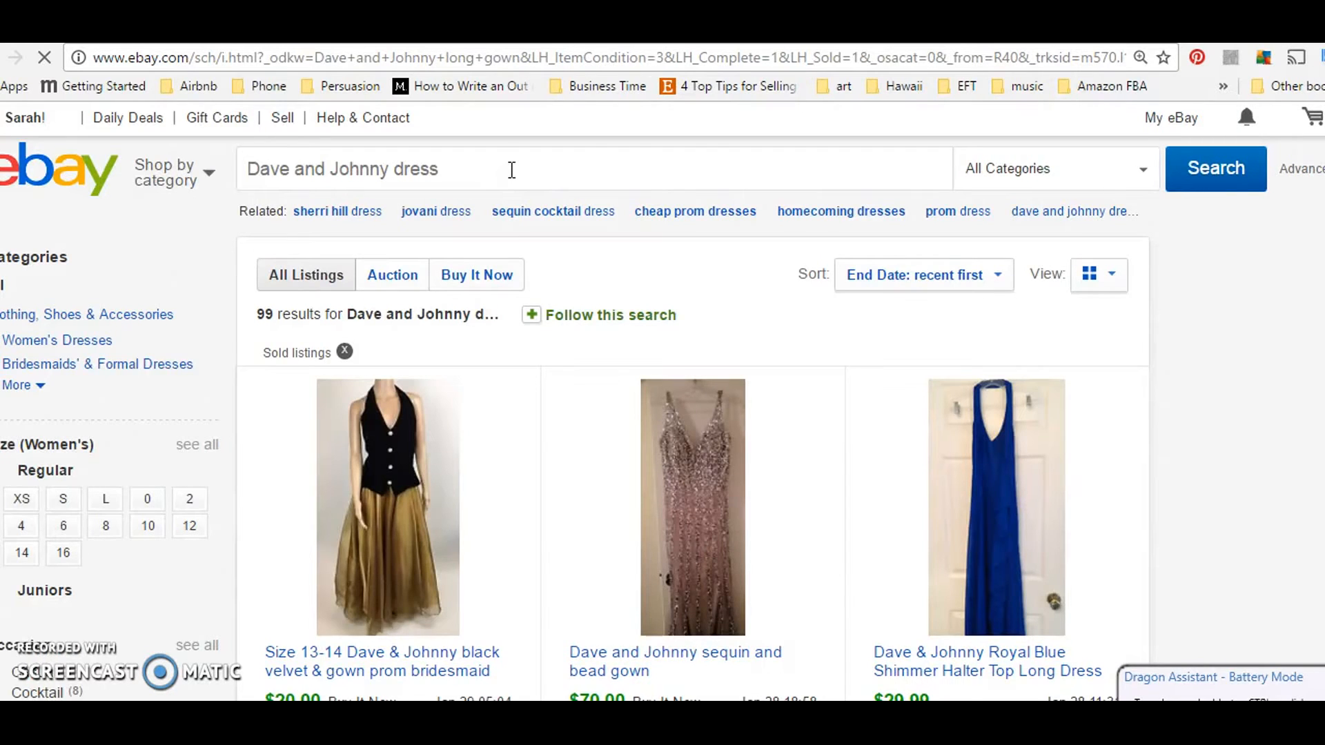
Review the sold Dave and Johnny dress listings and switch the results to completed listings.
scroll(696, 180, down, 7)
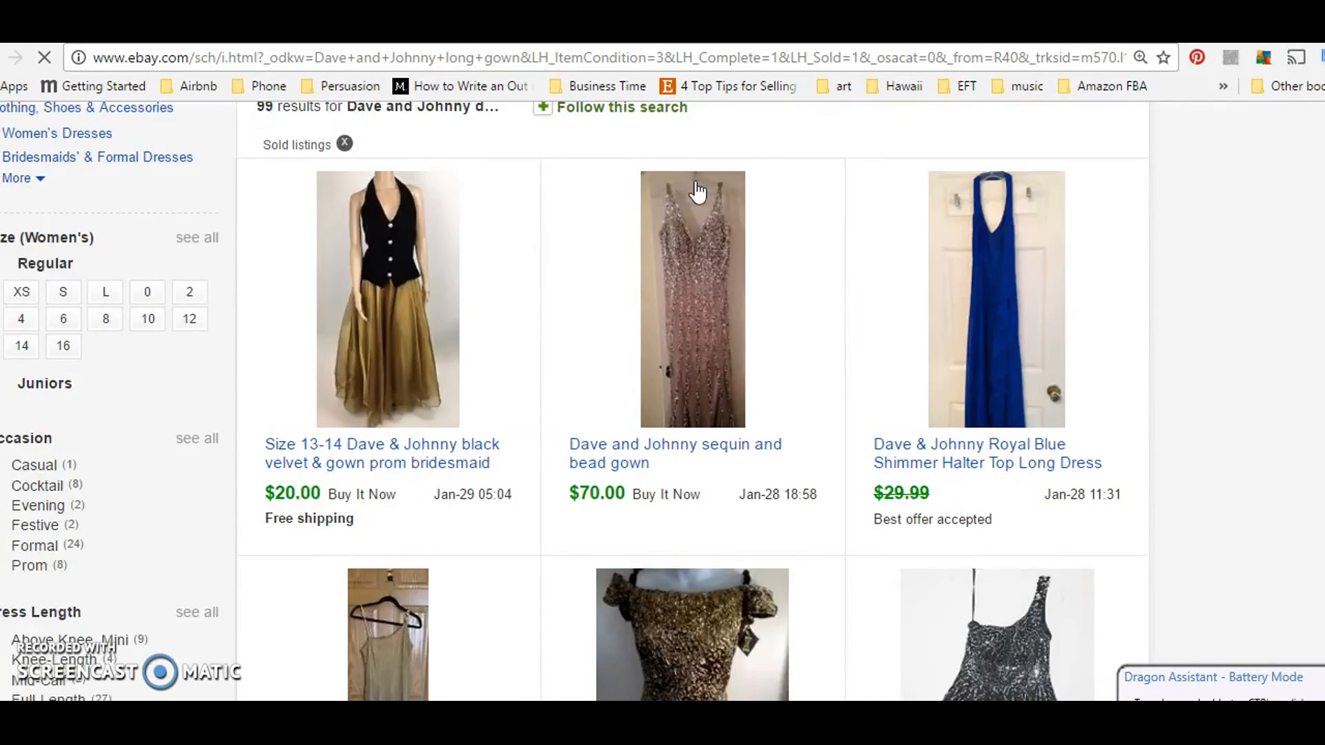
scroll(697, 180, down, 7)
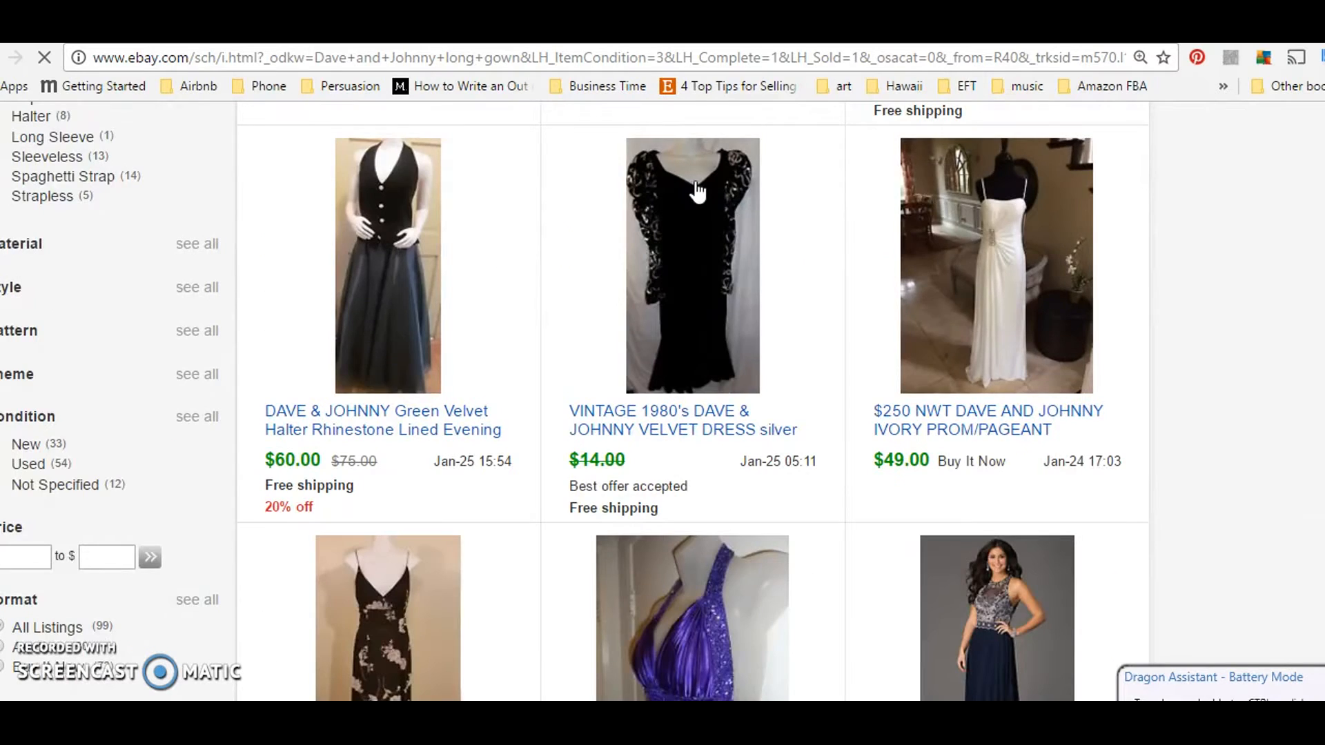
scroll(698, 186, down, 3)
scroll(697, 186, down, 6)
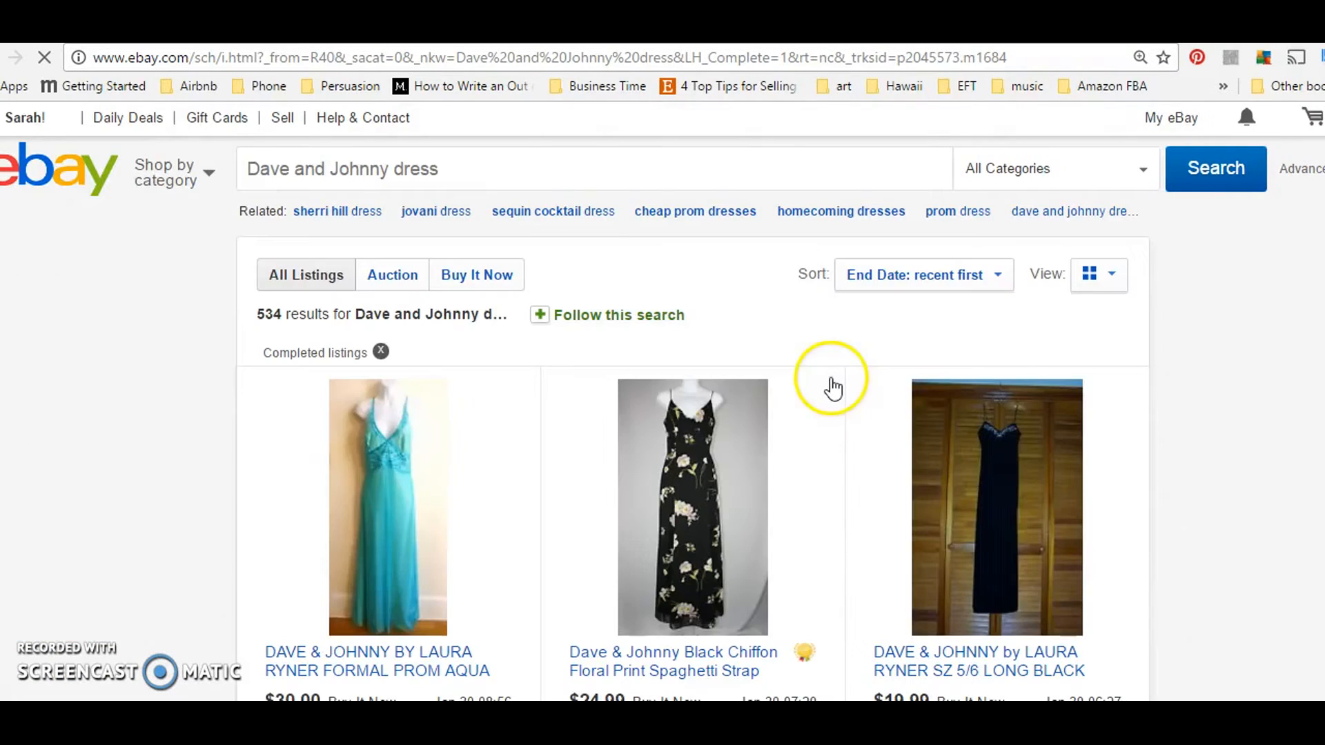
scroll(1206, 378, down, 3)
scroll(1206, 384, up, 4)
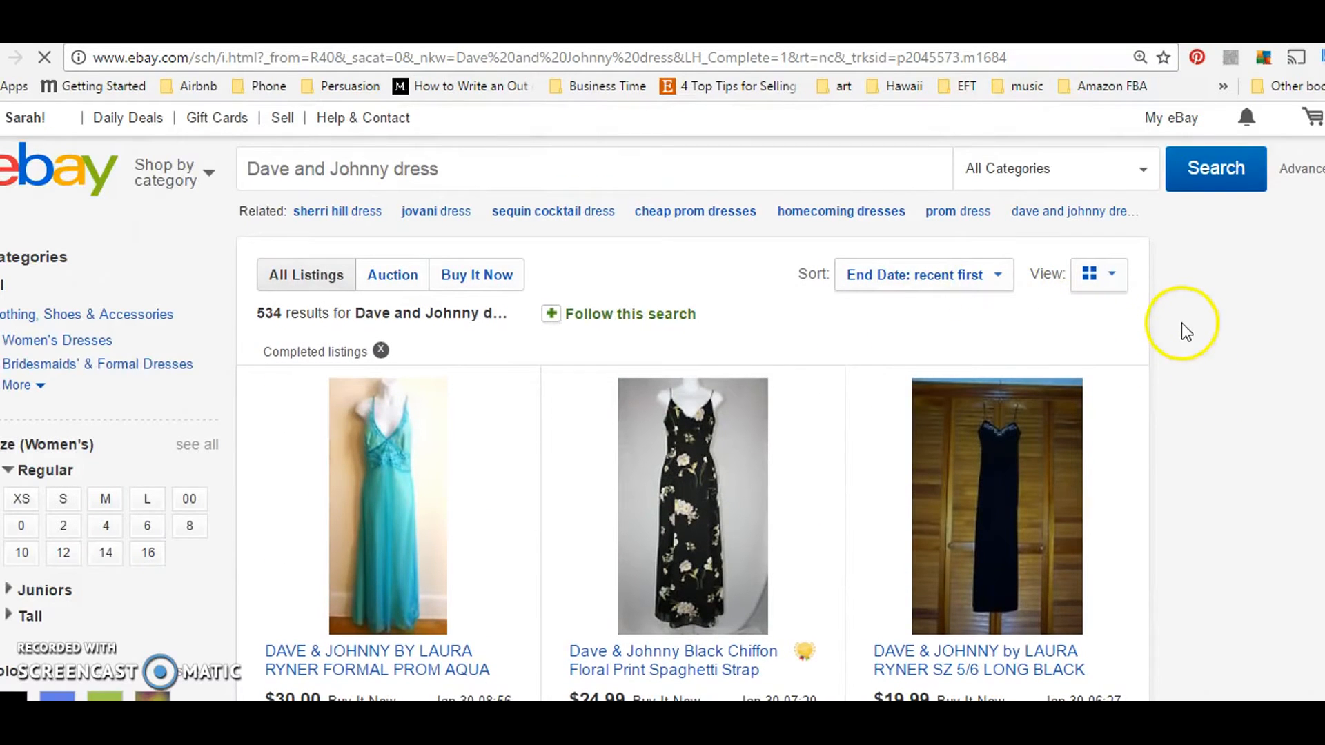
Review the completed Dave and Johnny dress listings, comparing the dresses, their prices and their bids.
scroll(1181, 323, down, 3)
scroll(1304, 380, down, 10)
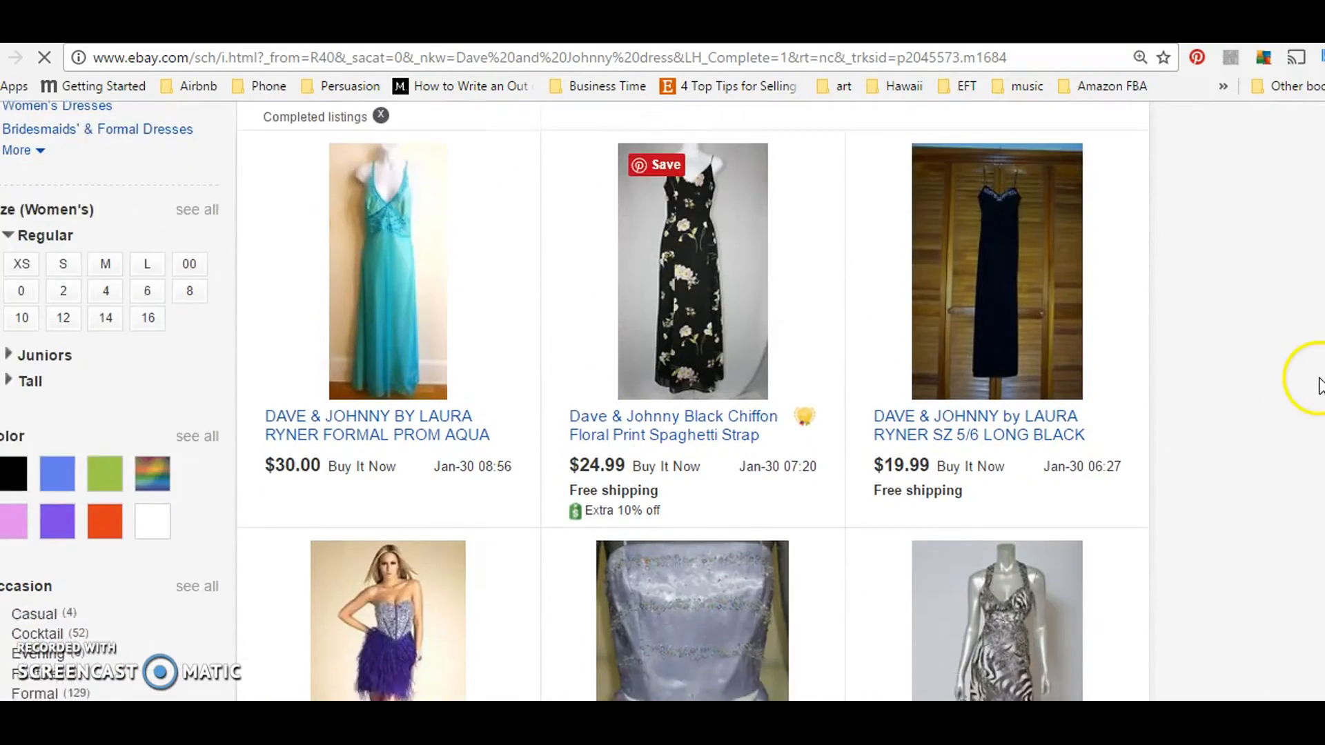
scroll(1318, 385, down, 6)
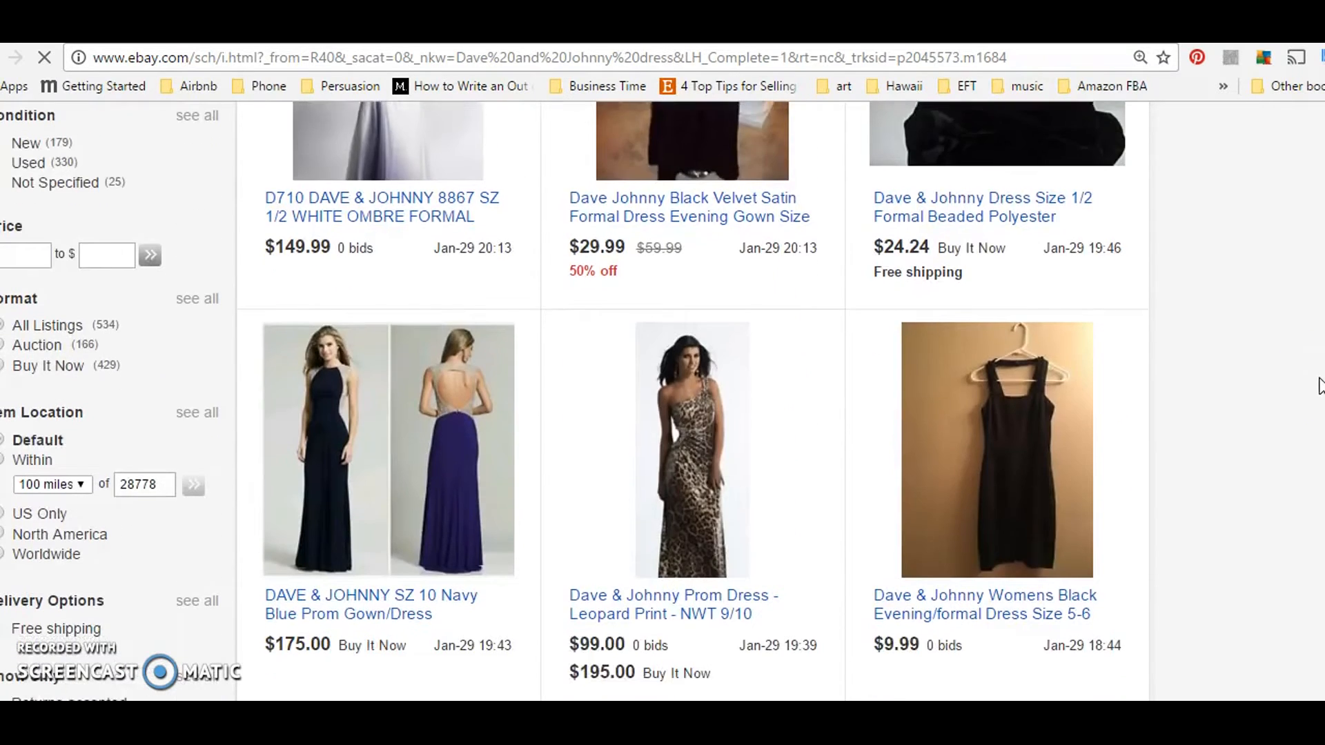
scroll(1318, 385, up, 8)
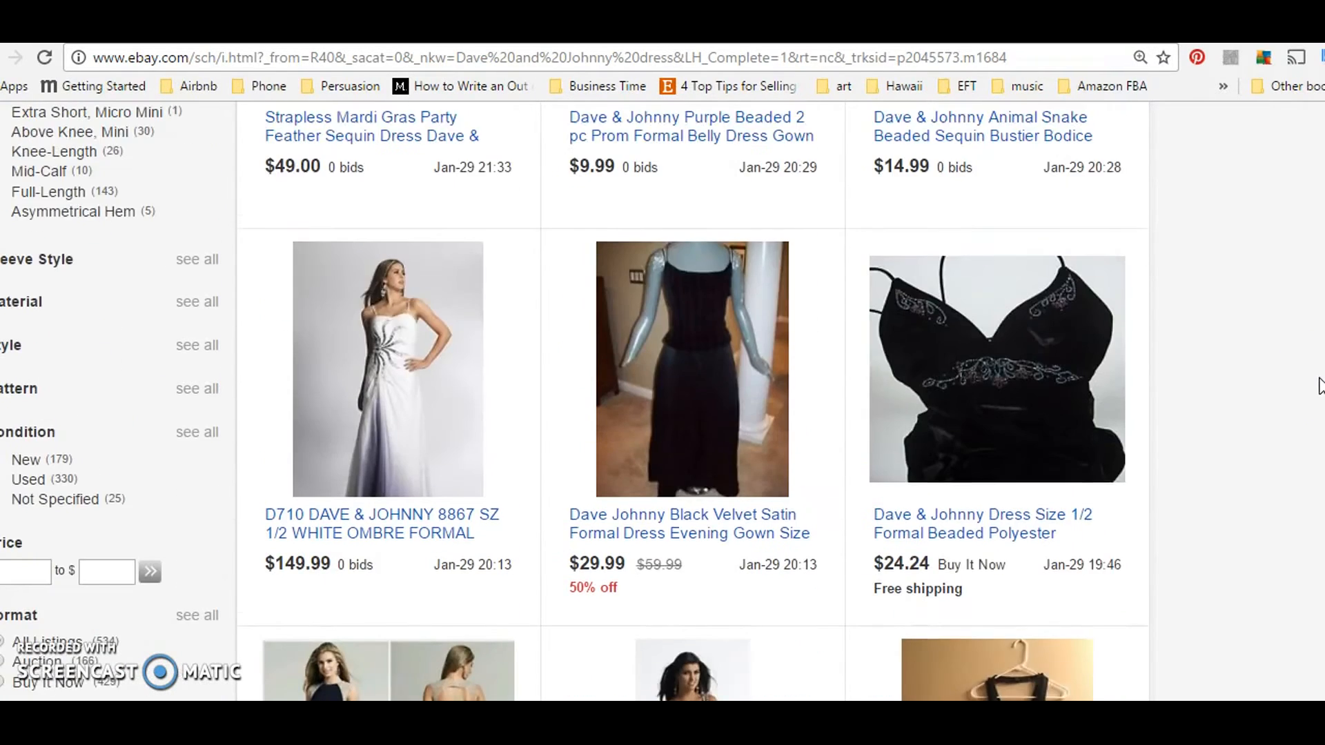
scroll(1318, 385, down, 5)
scroll(488, 378, up, 3)
scroll(488, 379, down, 2)
scroll(488, 378, down, 1)
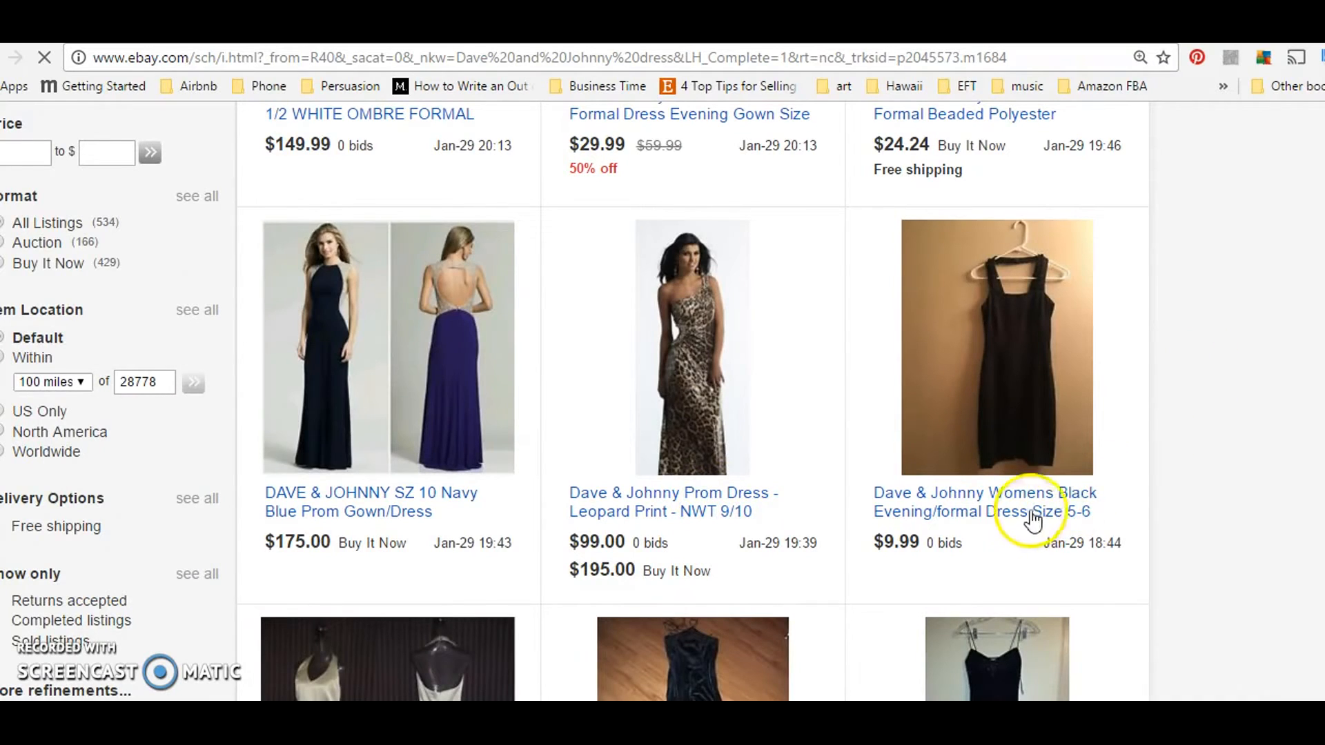
scroll(1214, 451, up, 8)
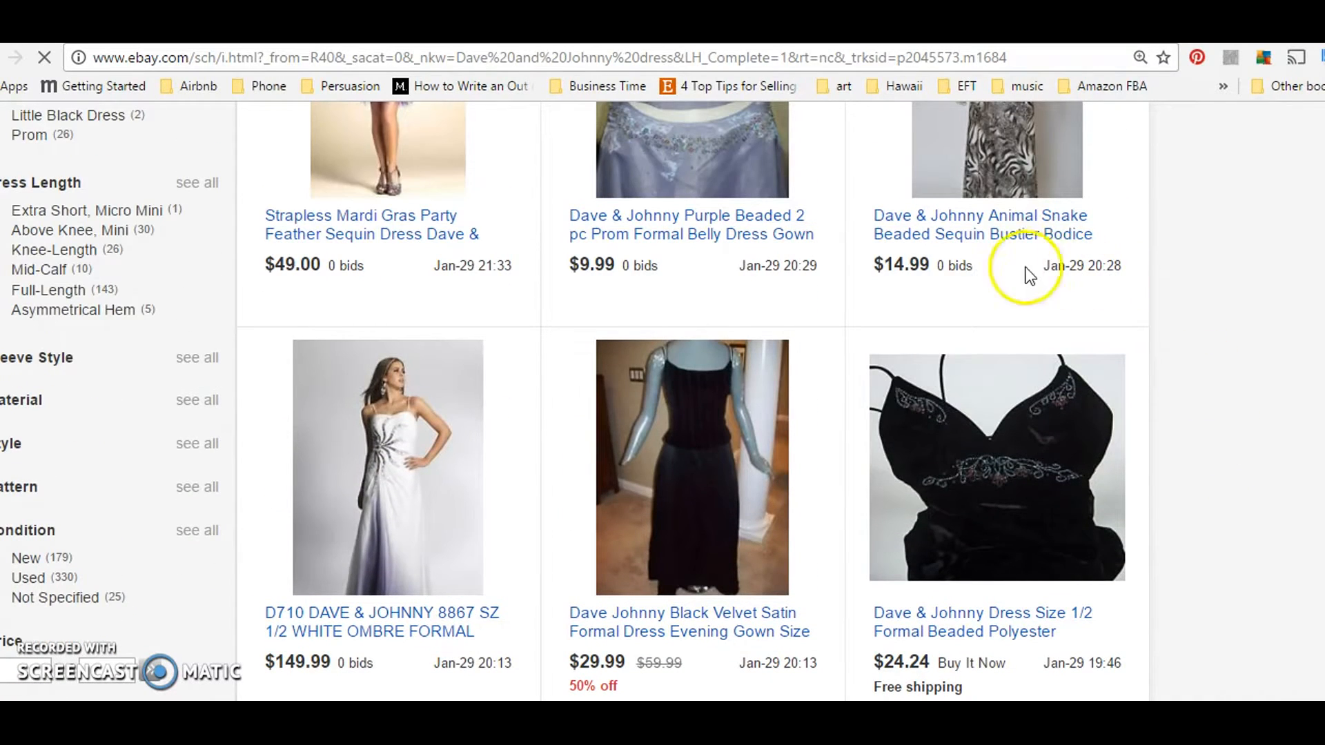
scroll(1198, 242, up, 5)
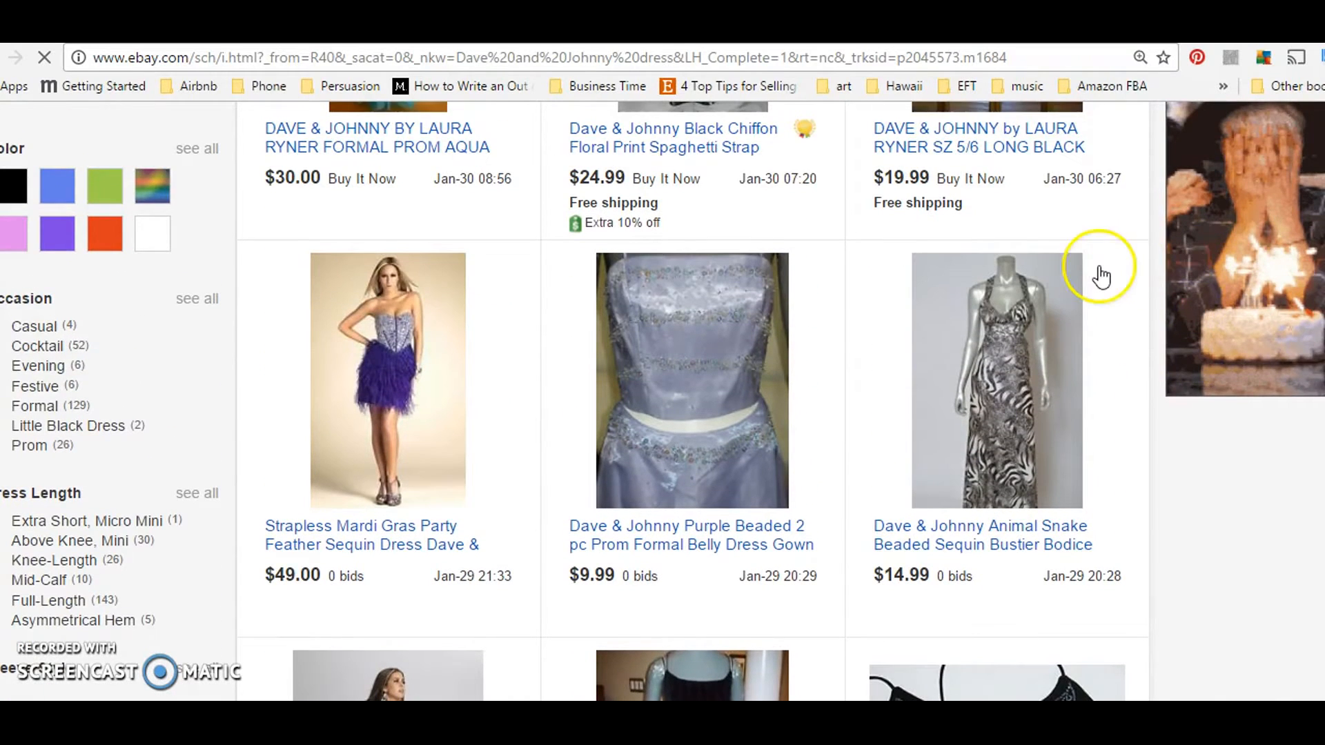
scroll(1094, 275, up, 7)
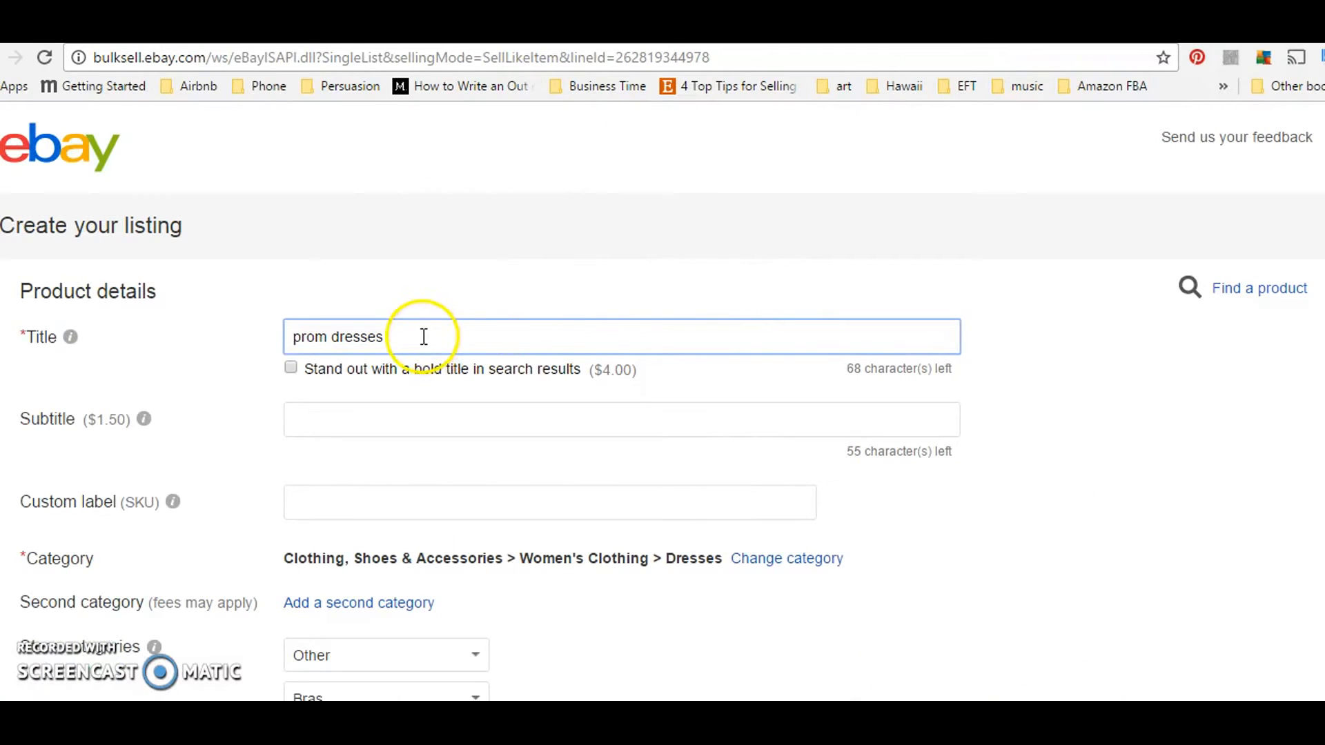
Look over the draft listing form and the sold dress results, and return to the original "prom dresses" listing.
scroll(1029, 292, down, 5)
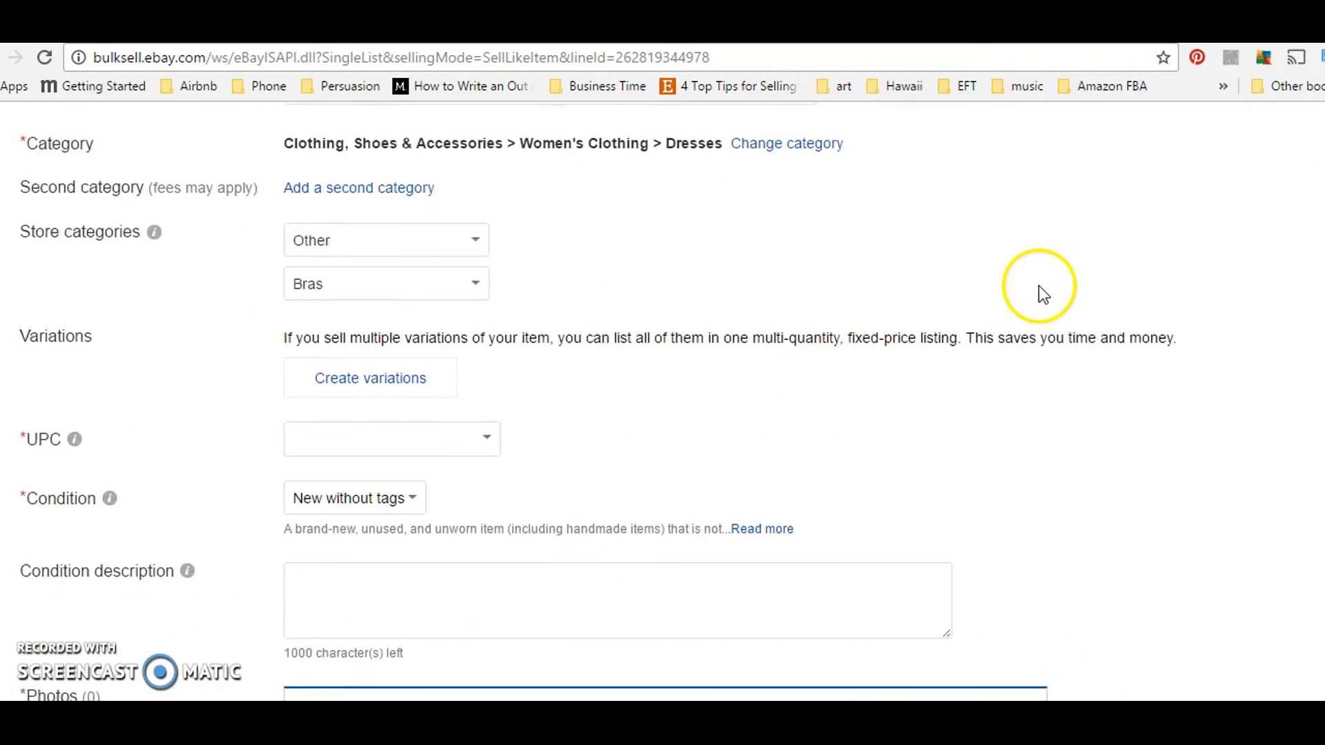
scroll(1037, 285, down, 2)
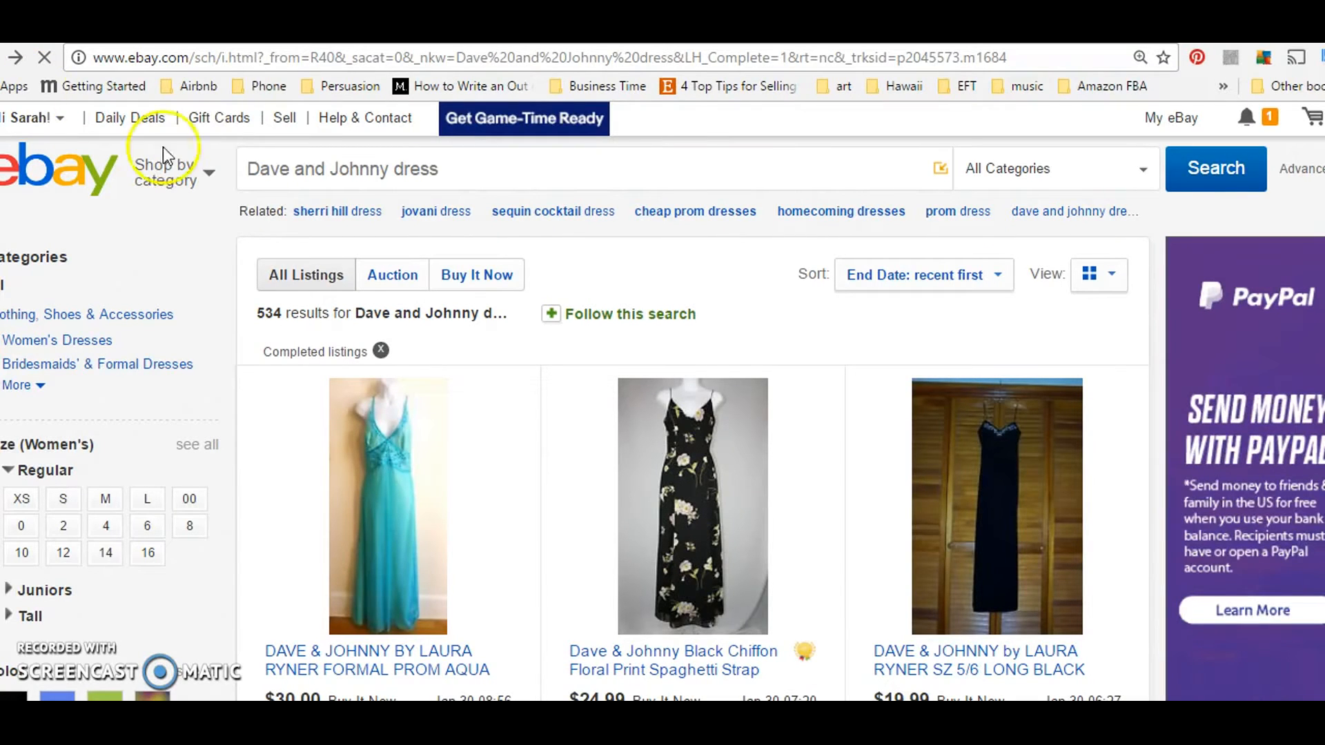
scroll(798, 199, down, 10)
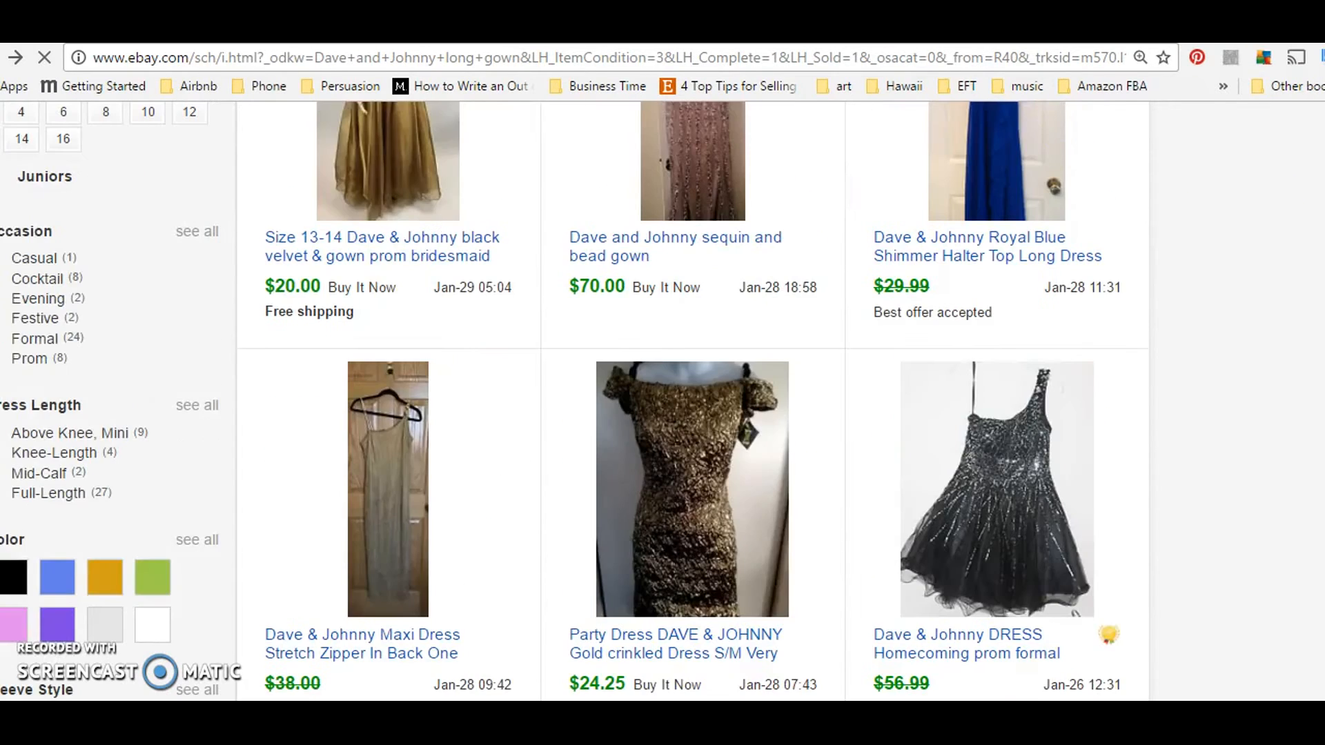
click(118, 46)
click(439, 453)
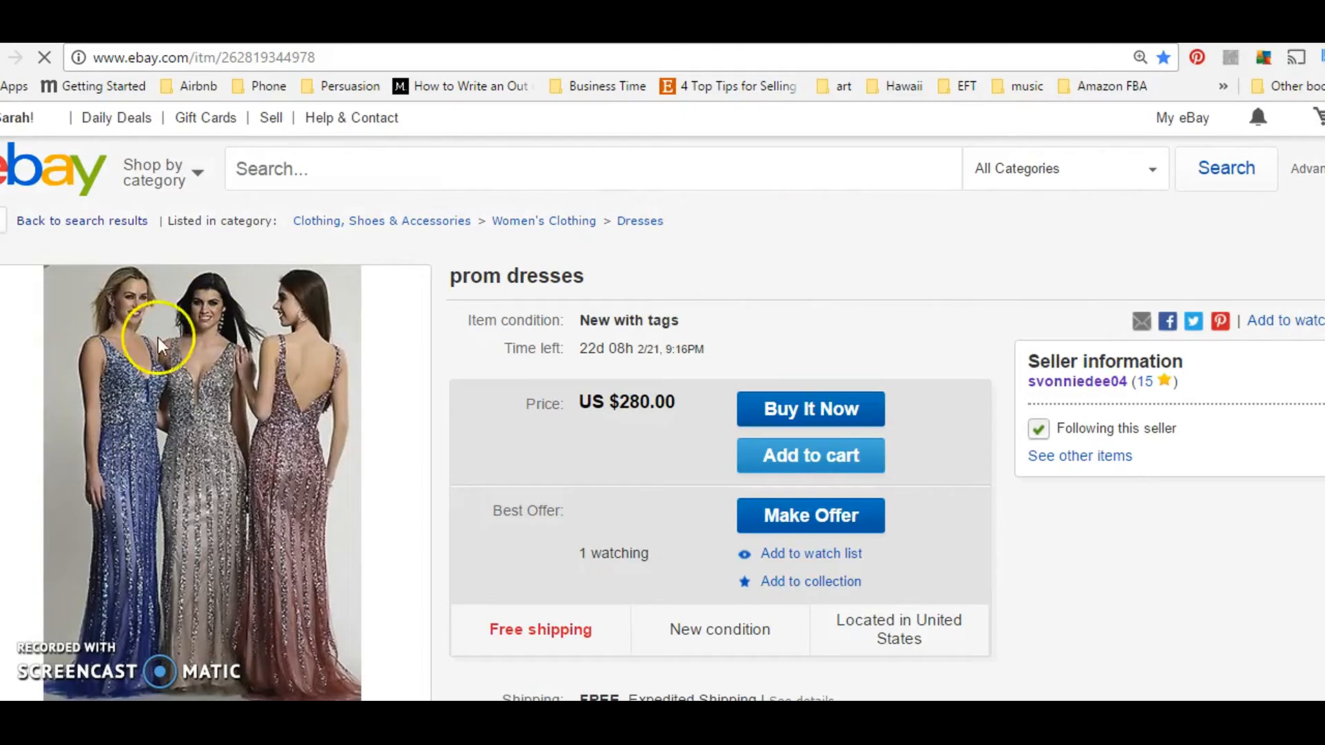
Examine the "prom dresses" listing's title, main photo, condition, price and shipping details.
scroll(217, 308, down, 2)
scroll(218, 311, down, 1)
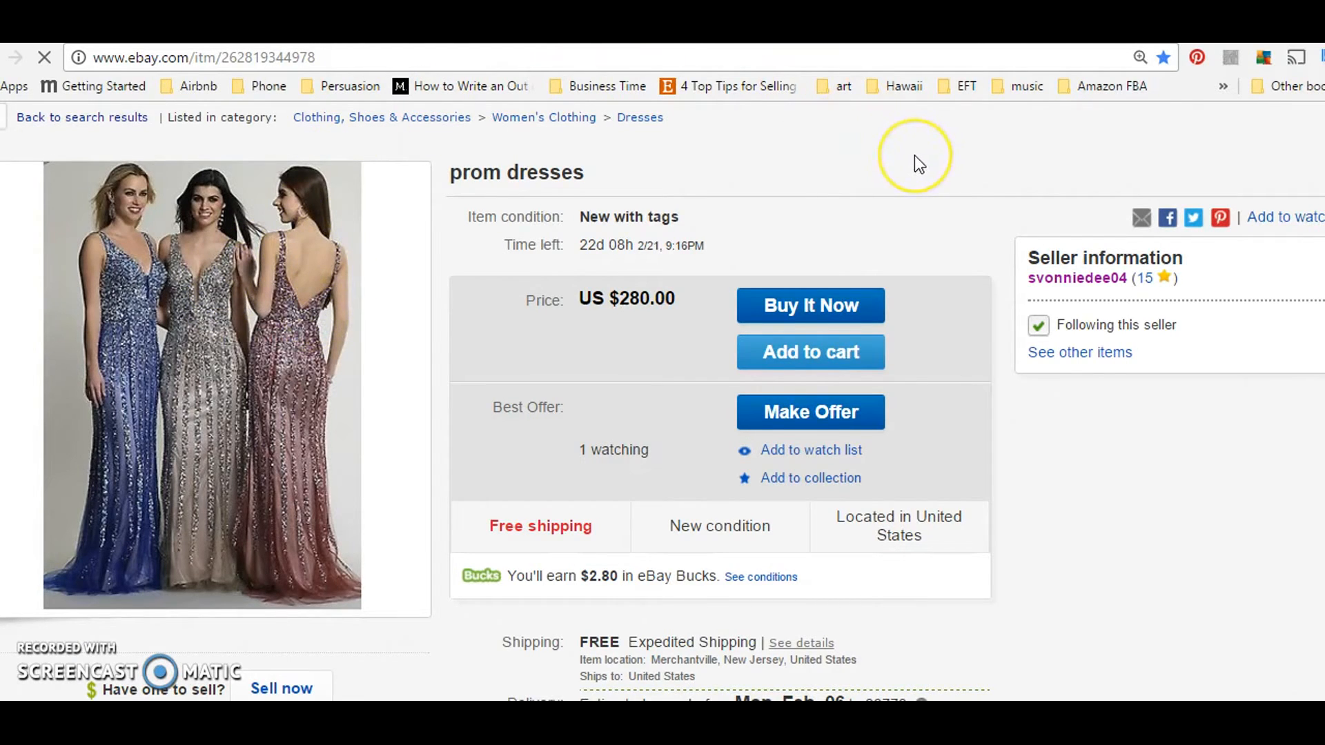
scroll(913, 156, up, 2)
scroll(913, 164, up, 1)
scroll(914, 164, down, 2)
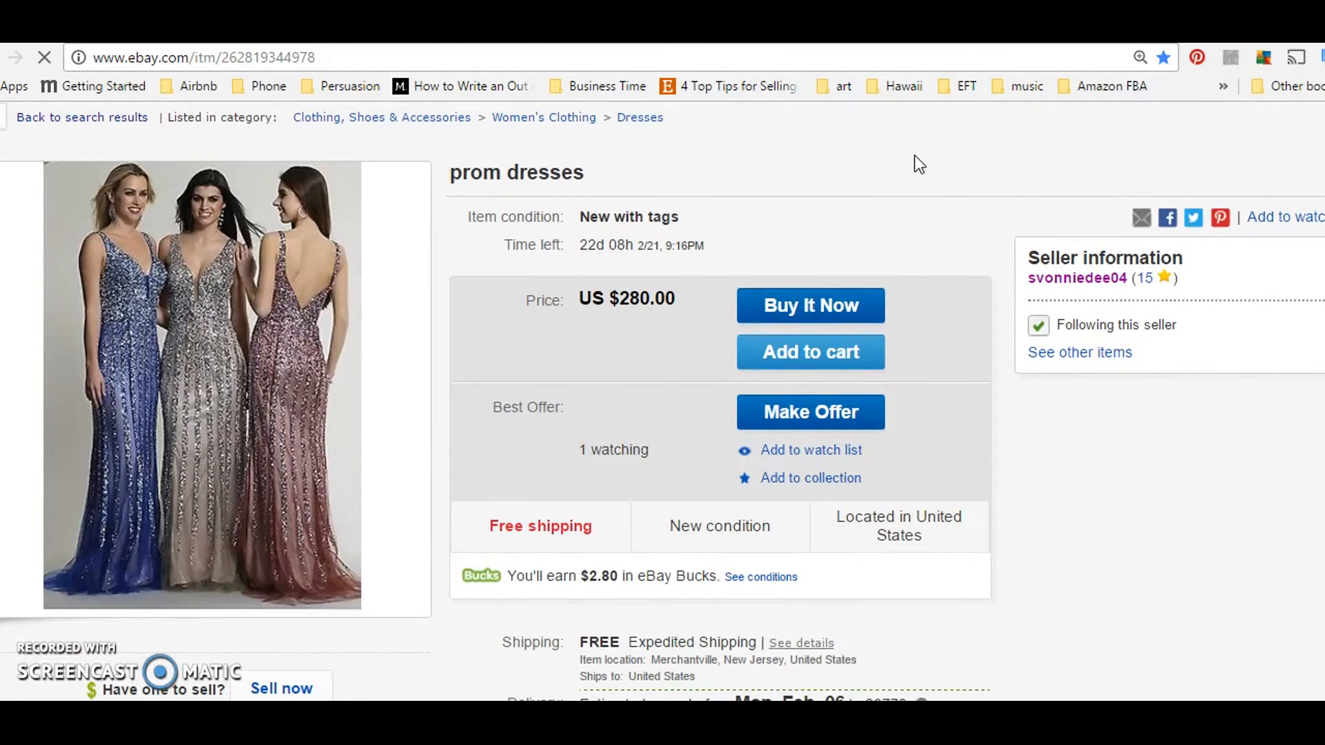
mouse_move(138, 258)
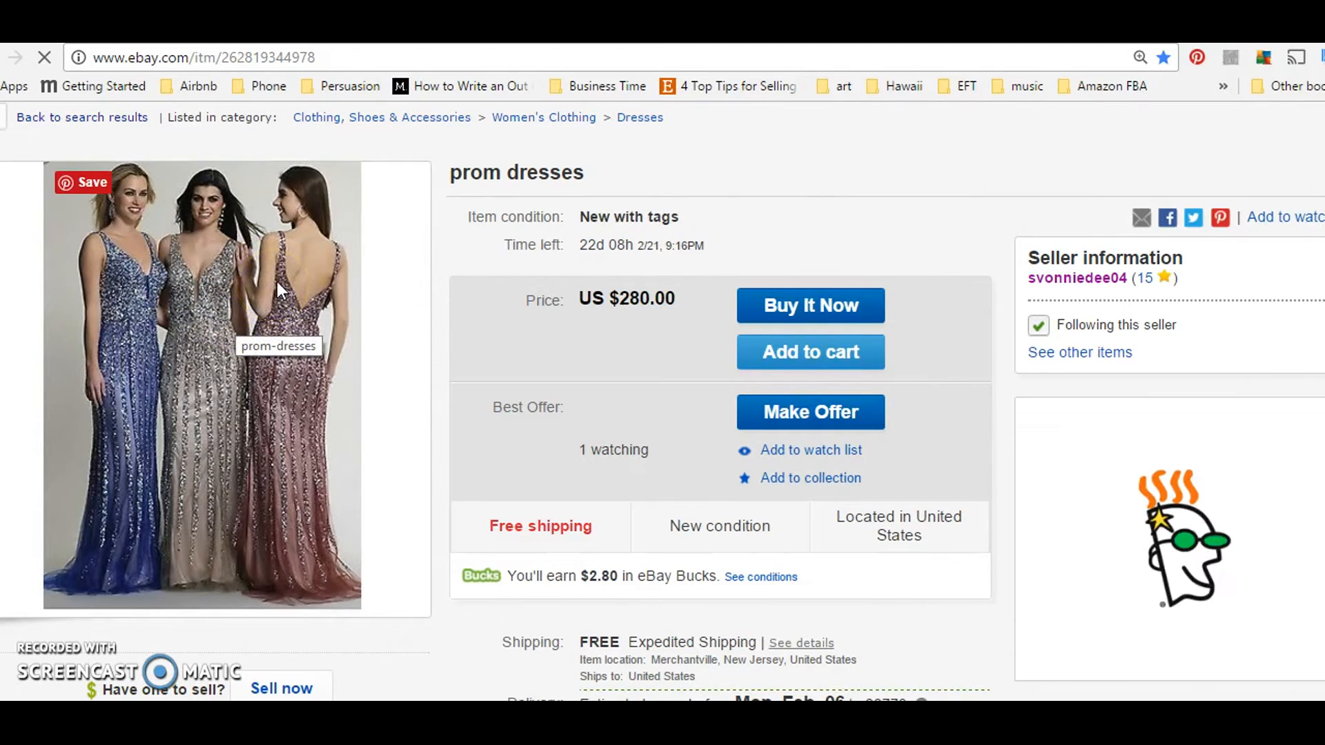
scroll(276, 289, down, 1)
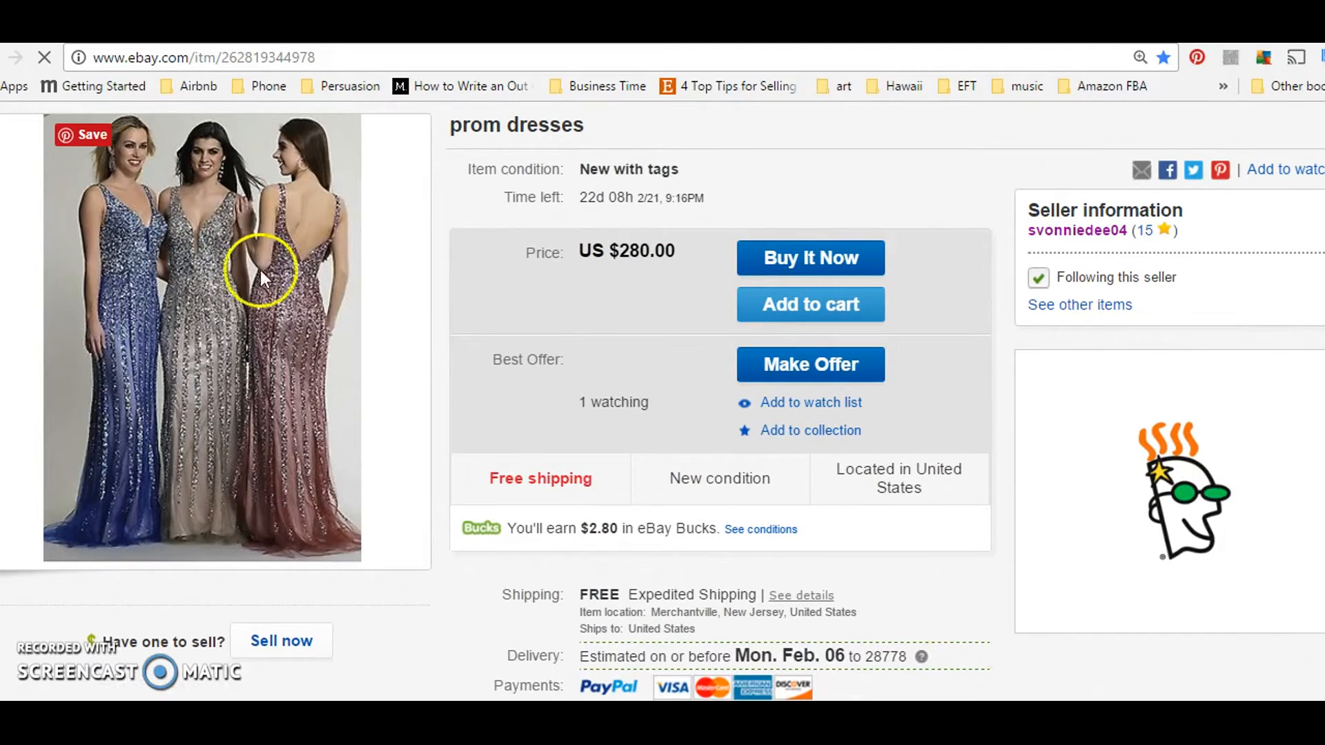
scroll(269, 272, down, 2)
scroll(262, 255, up, 3)
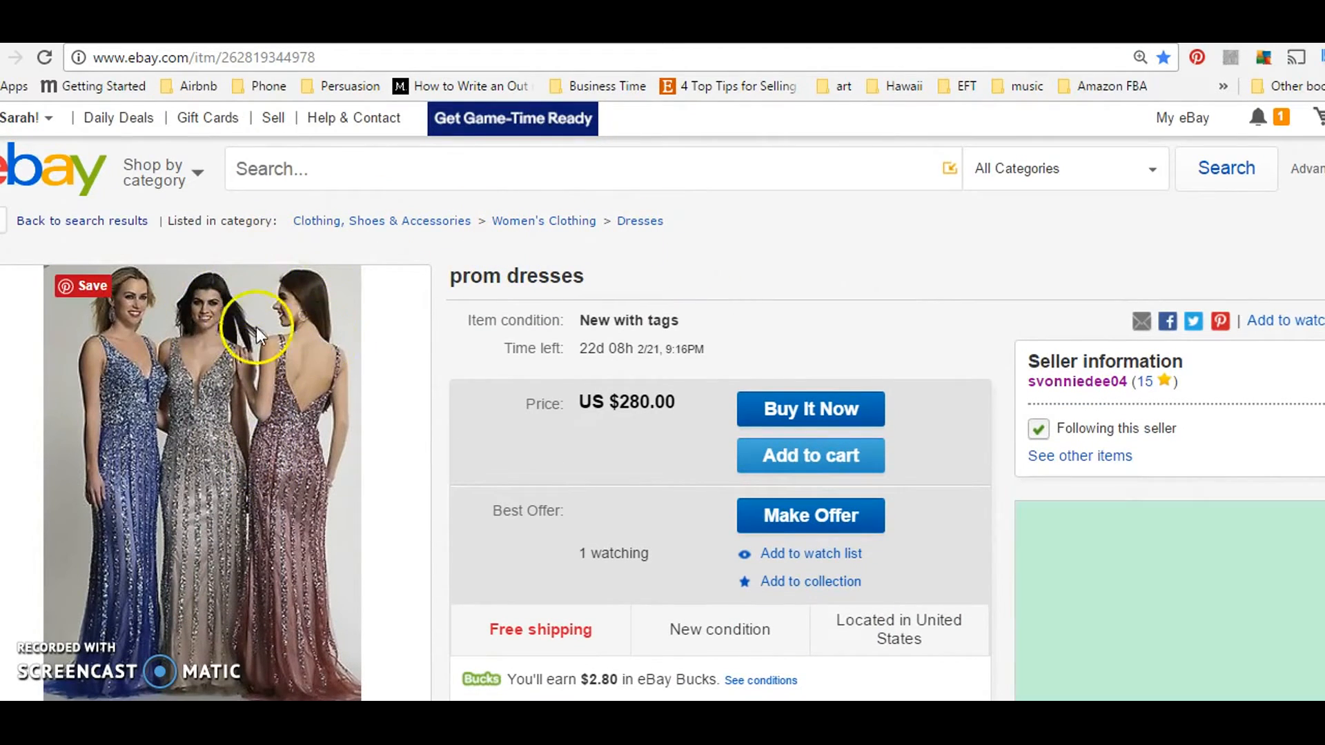
Read the "prom dresses" listing's item specifics and description, and compare them with its title and photo.
scroll(987, 226, down, 5)
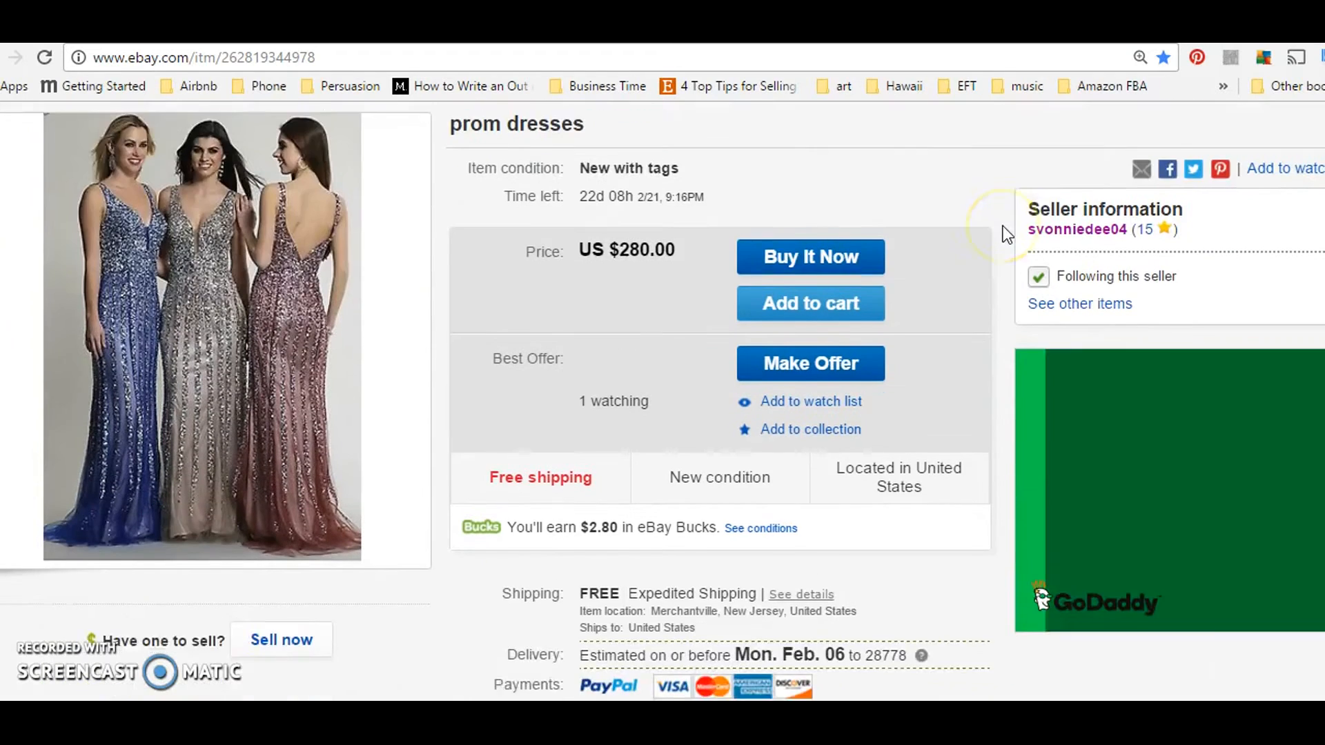
scroll(1002, 227, down, 9)
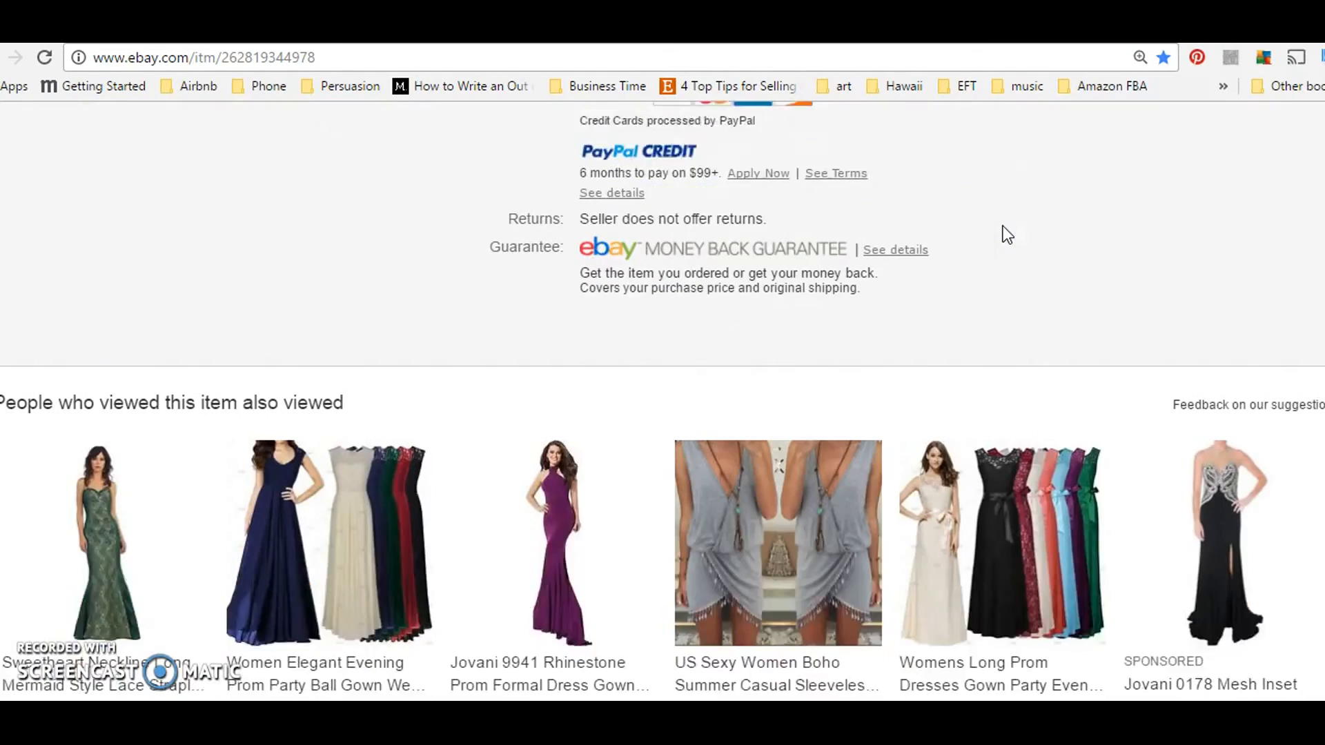
scroll(1003, 225, down, 8)
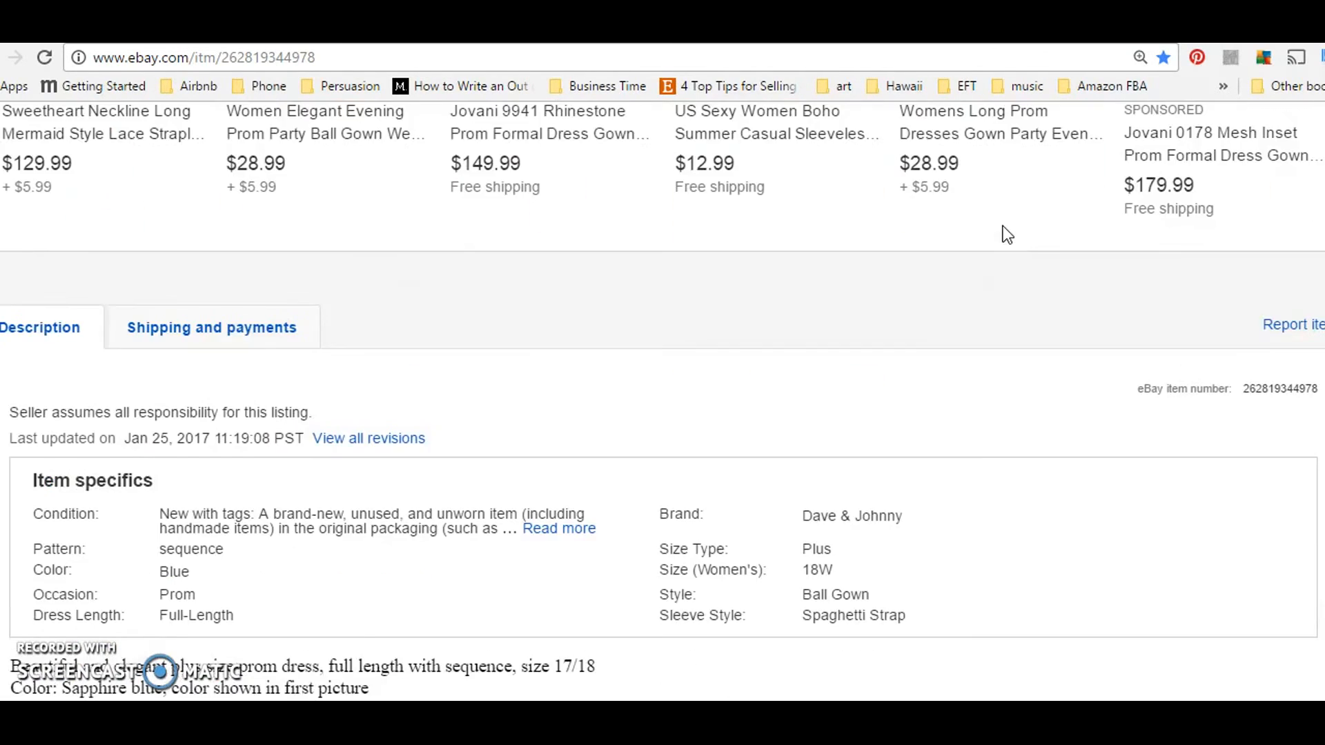
scroll(1003, 226, down, 1)
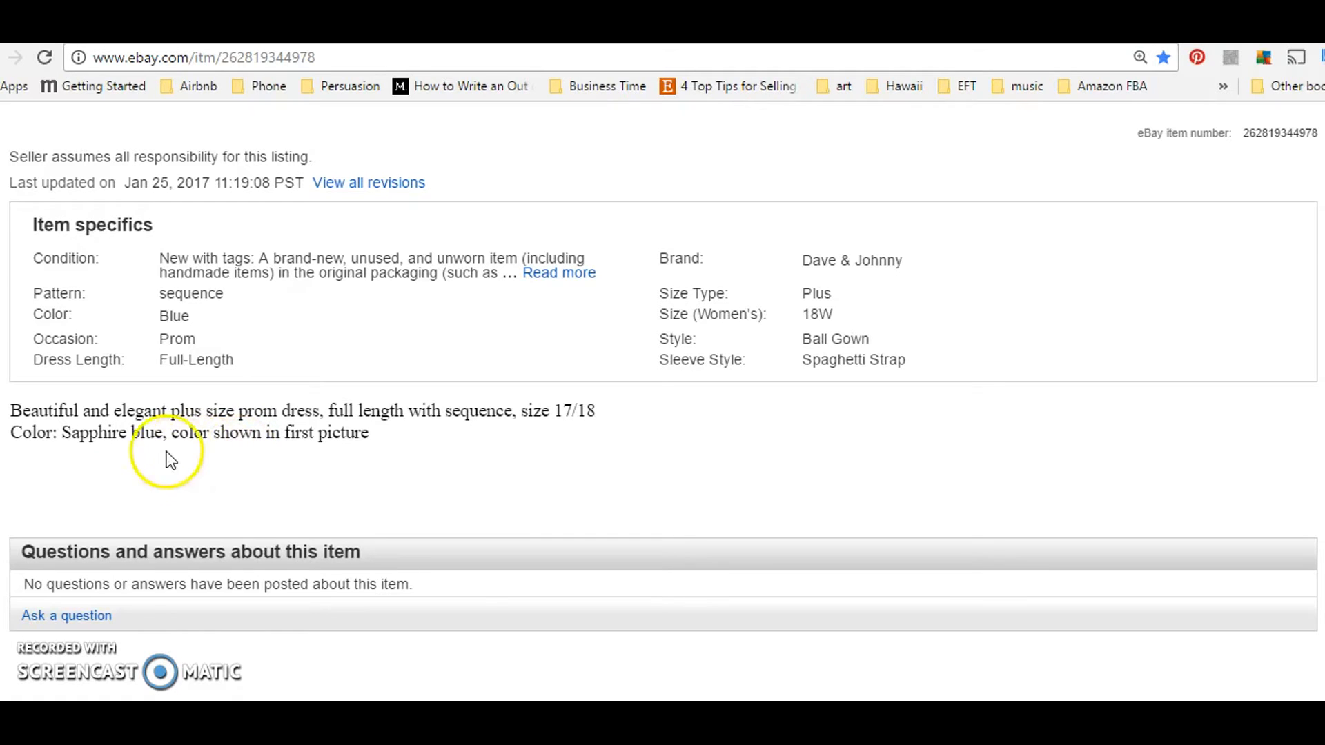
scroll(324, 490, up, 10)
scroll(382, 486, up, 10)
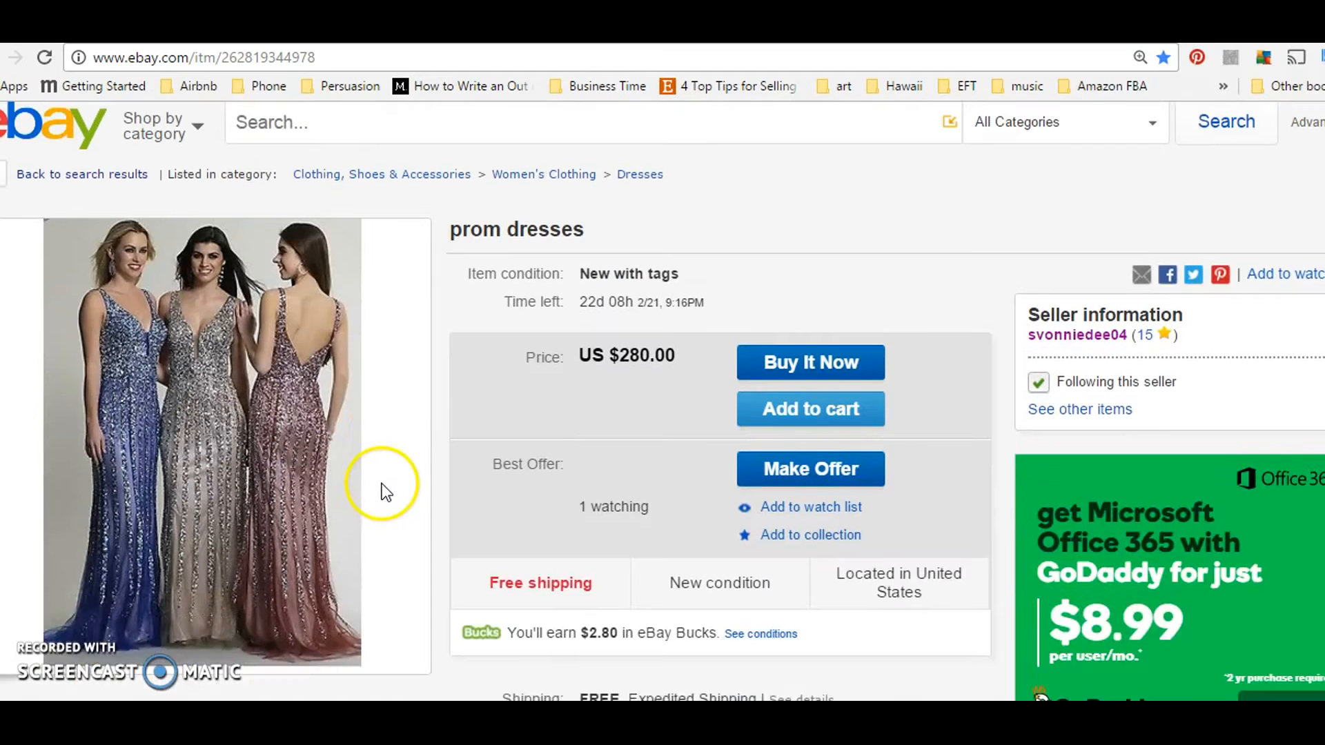
scroll(355, 476, down, 2)
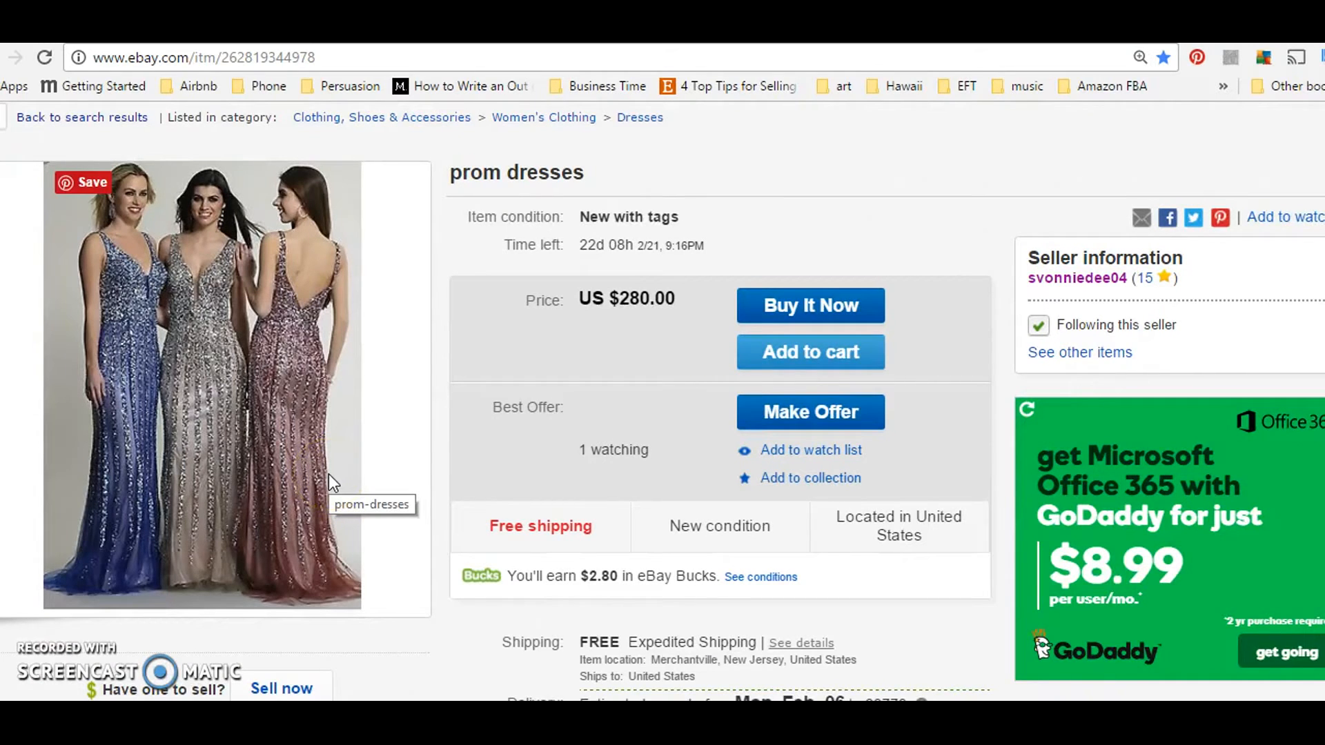
click(328, 453)
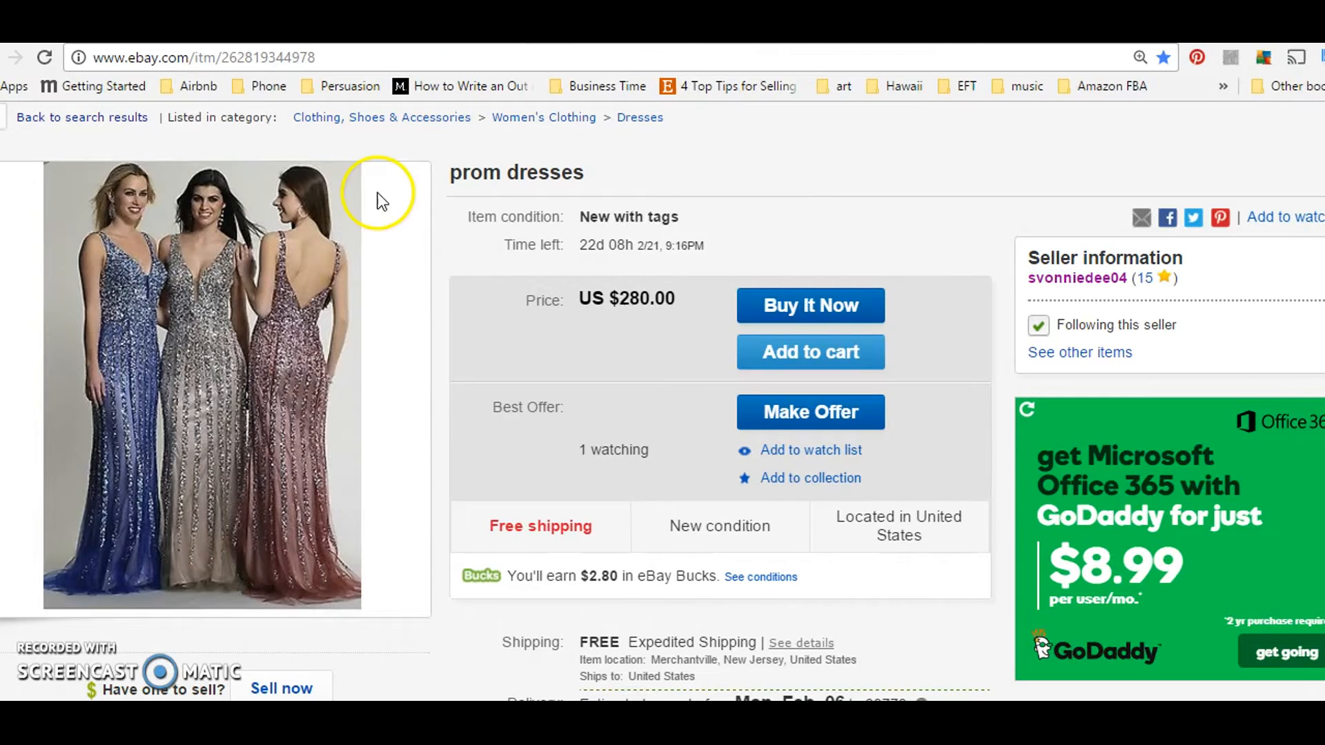
Return to the draft listing form and replace its title with "Dave and Johnny Prom Dress".
key(alt+Left)
click(529, 181)
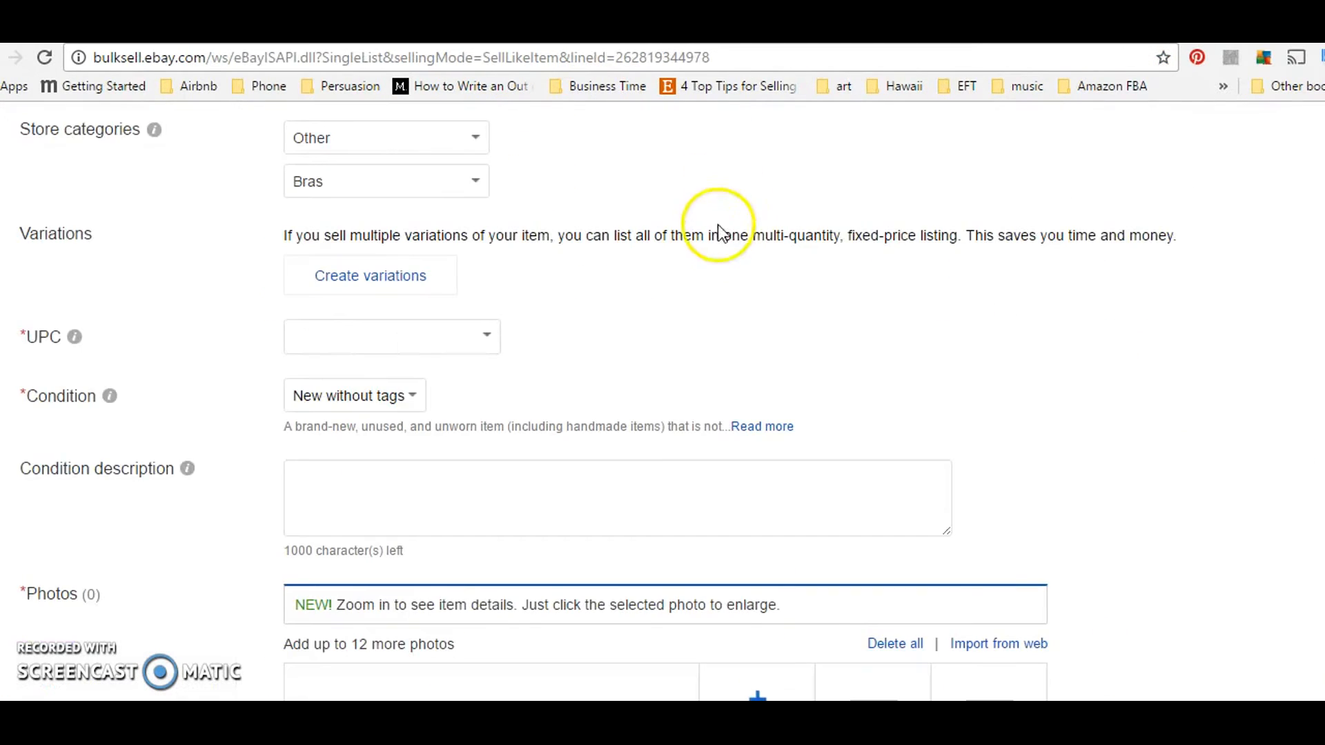
scroll(717, 229, up, 5)
drag(429, 337, 296, 335)
key(BackSpace)
text(Dave and je)
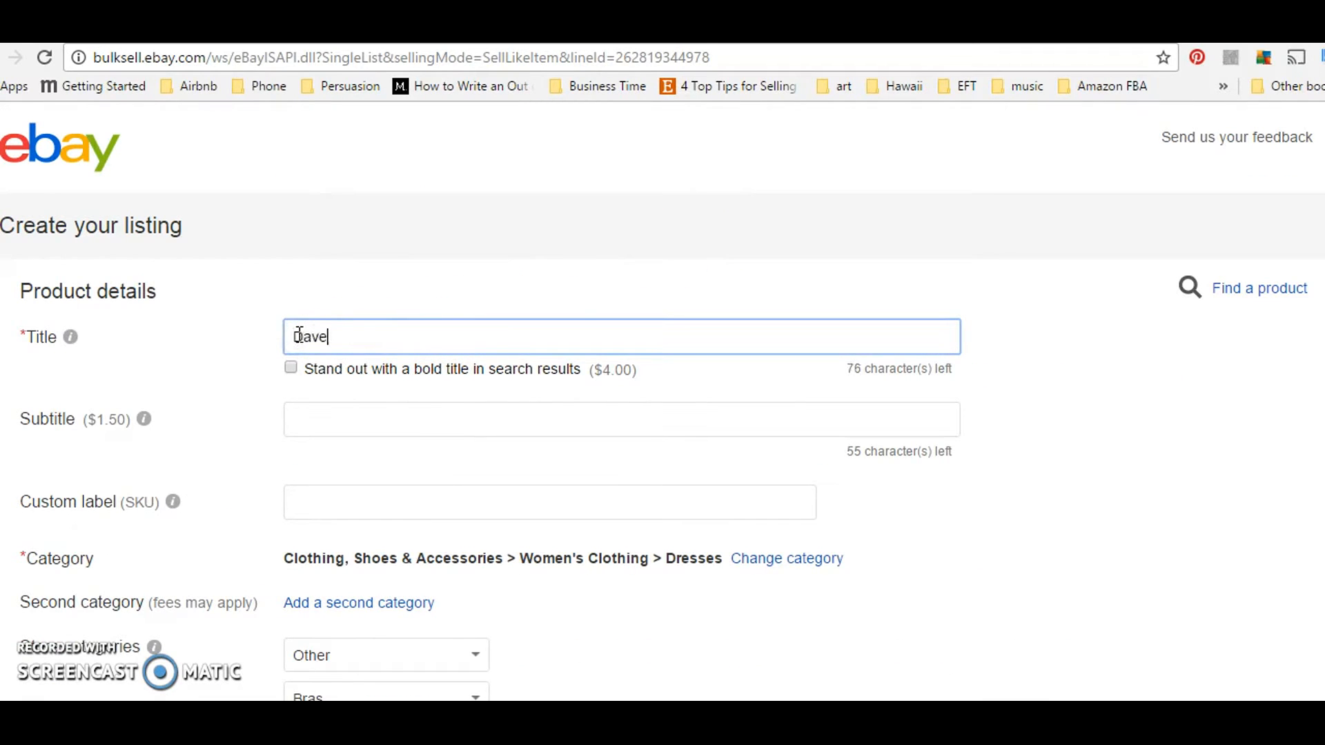
key(BackSpace)
key(BackSpace)
text(Johnny)
text(Prom Dress )
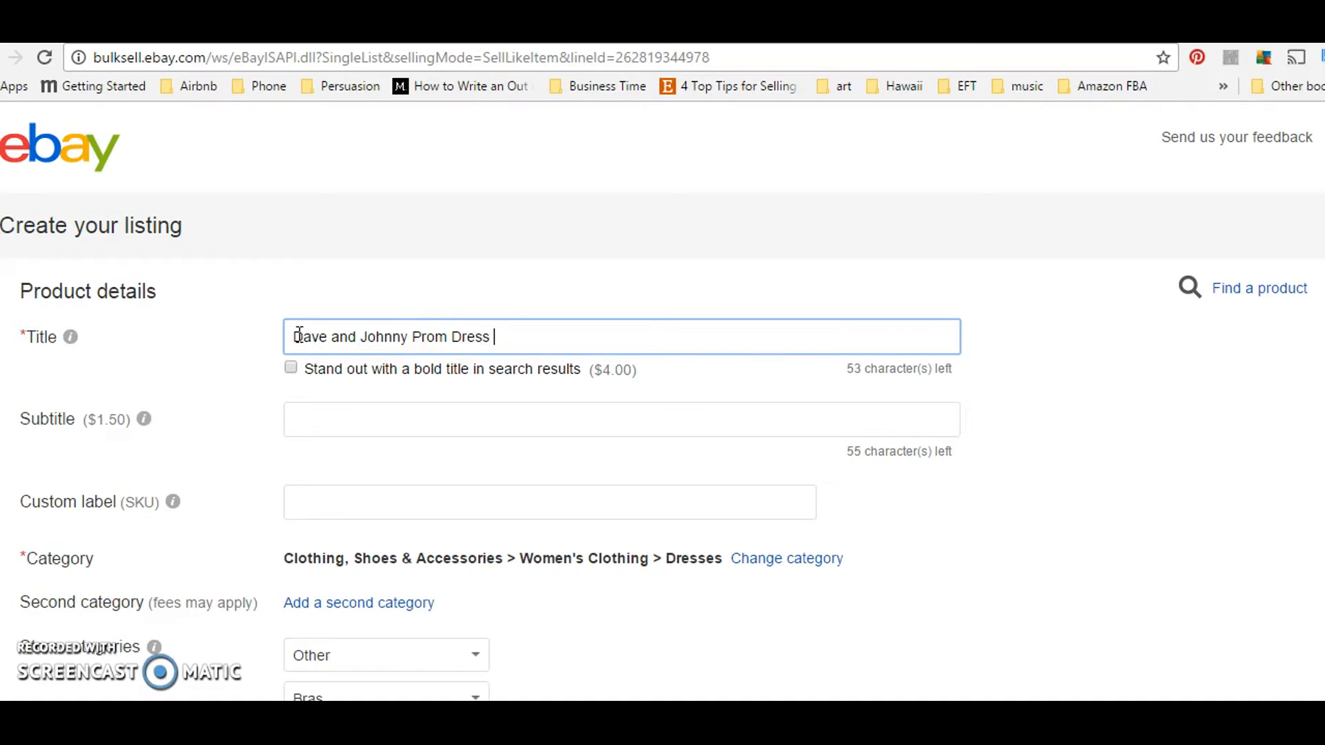
Extend the draft listing's title with the keywords "Long Formal Evening Sequins Blue".
text(Long Formal Evening Sequins)
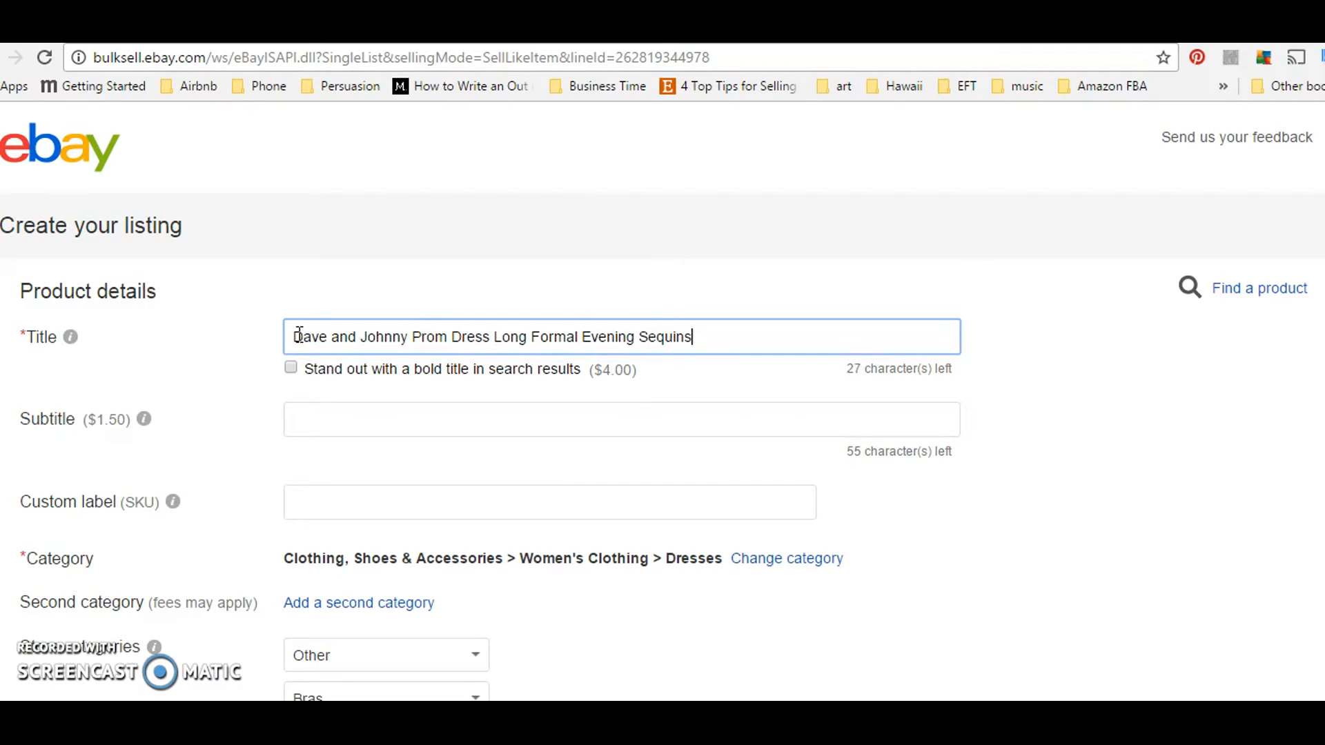
text( Blui)
key(BackSpace)
text(e)
Open the Title Builder website at title-builder.com.
click(1011, 159)
text(title-builder.com)
key(Return)
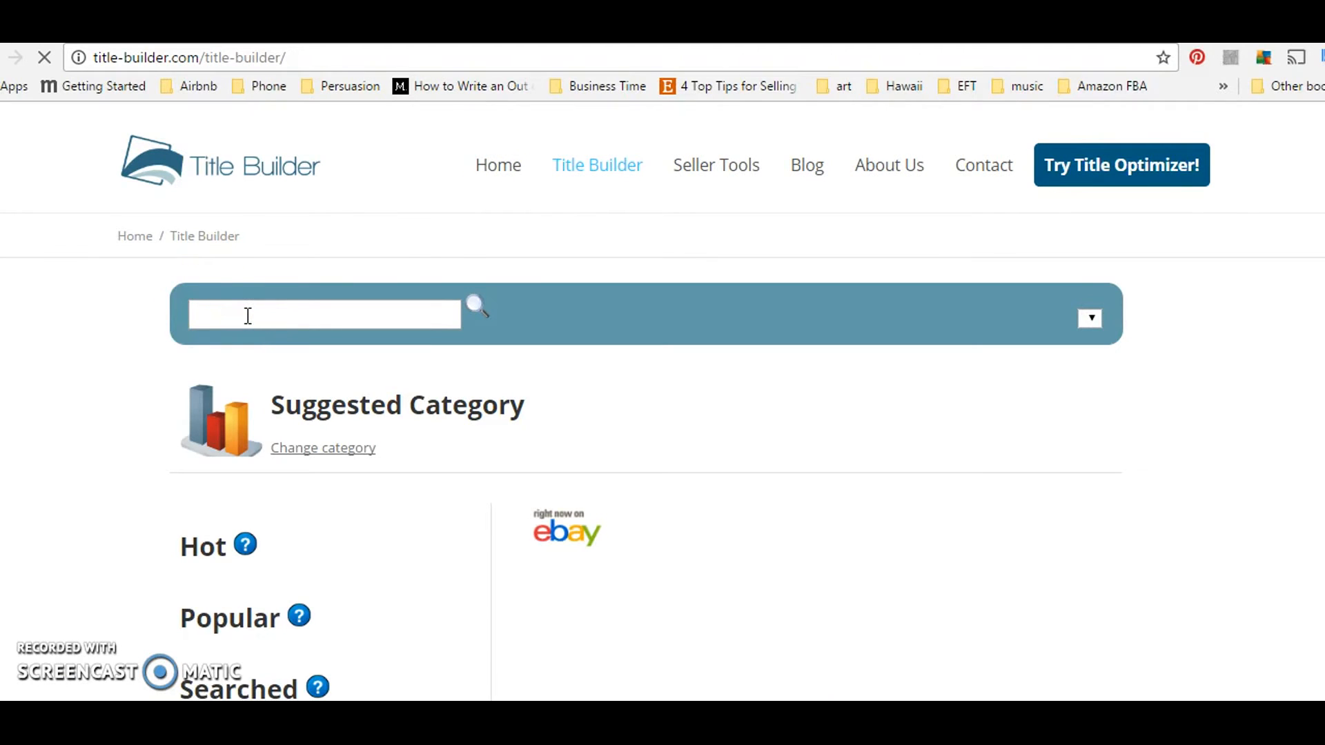
Look up title keywords for "Dave and Johnny prom dress" and review the hot, popular and searched keyword suggestions.
text(Dave )
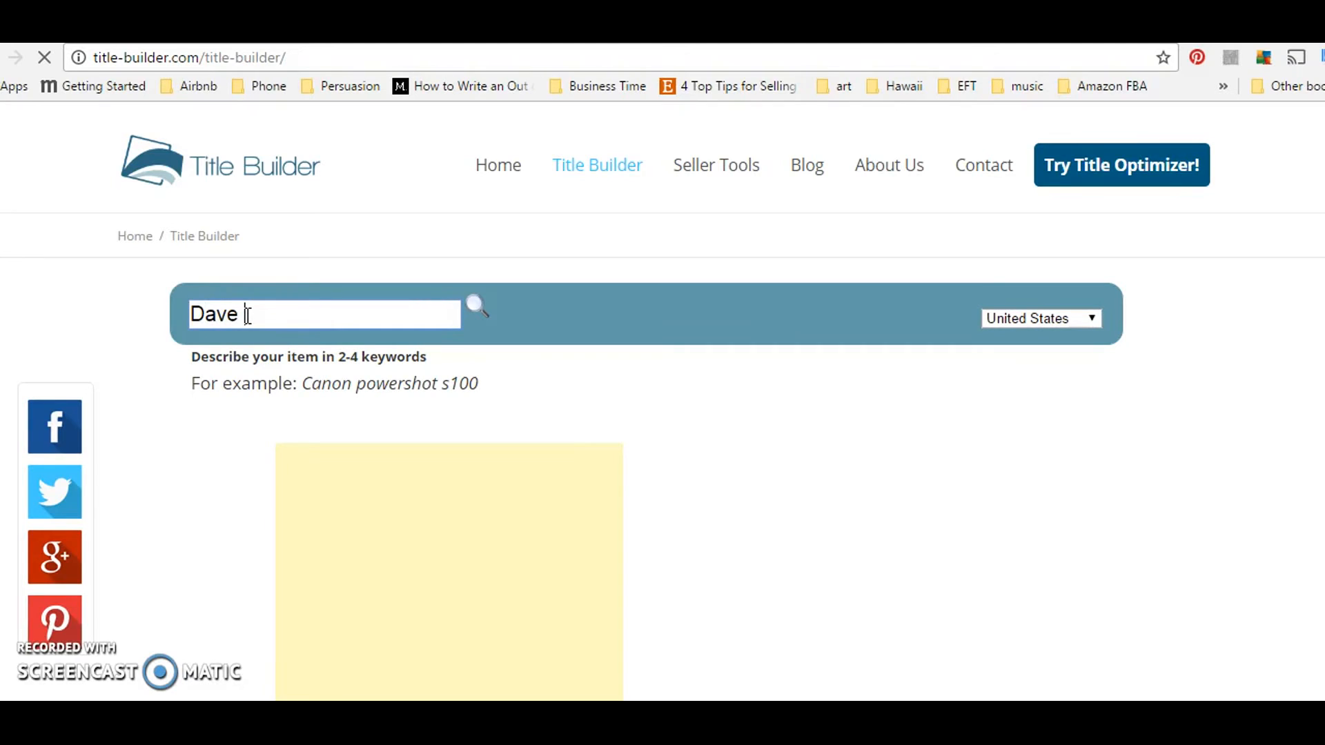
text(Johnny)
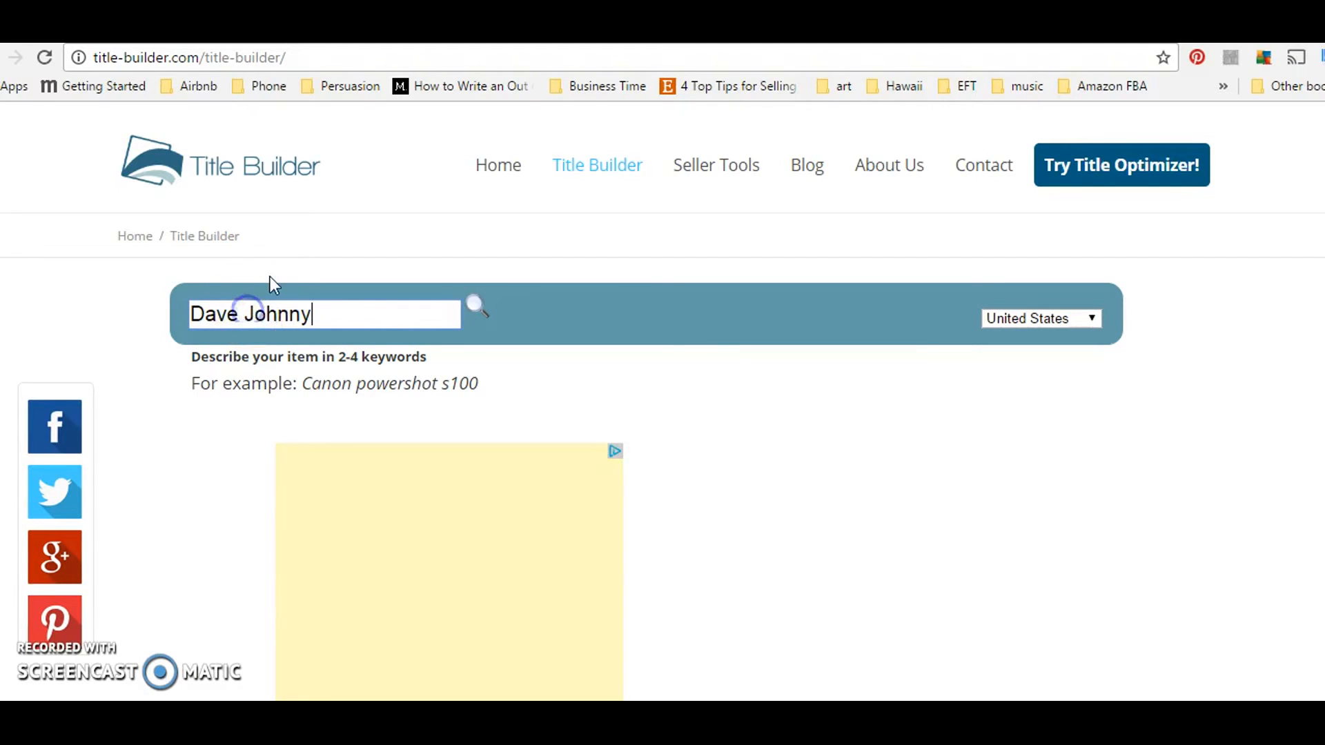
click(270, 279)
text(and)
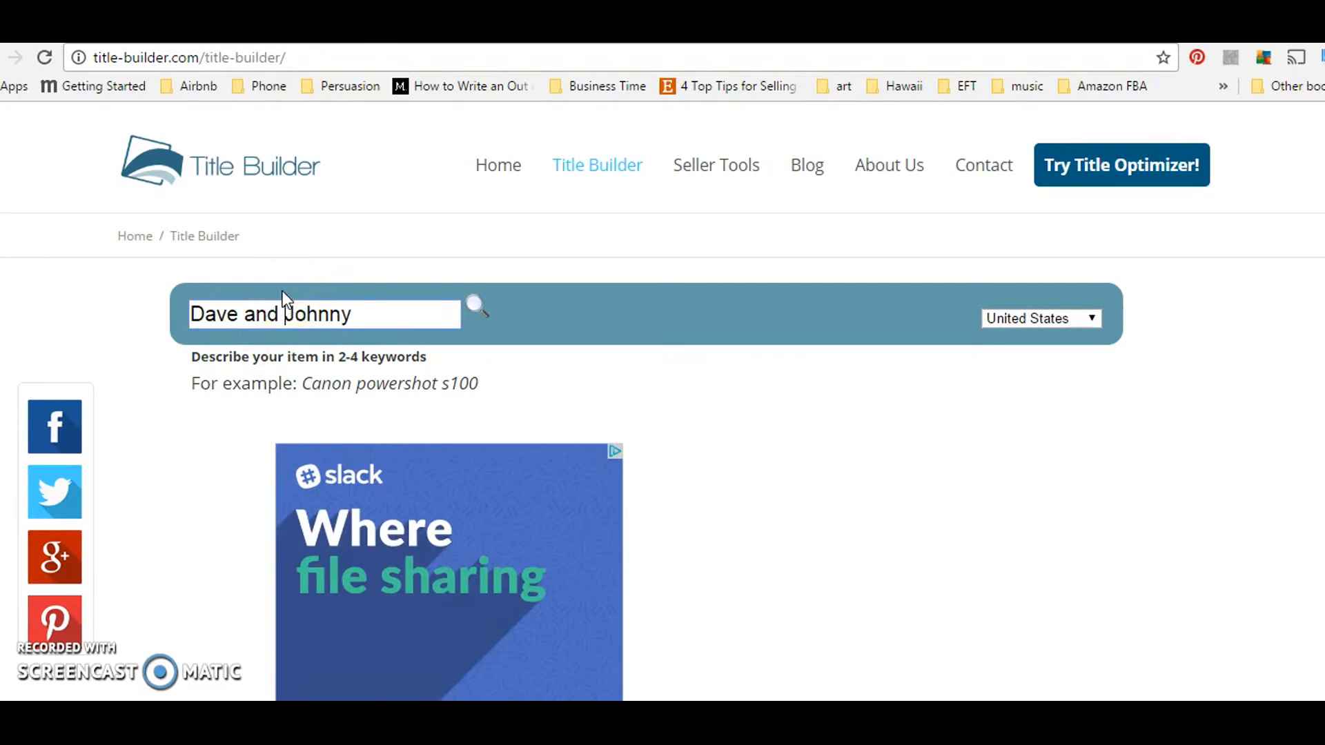
click(352, 314)
text(pro)
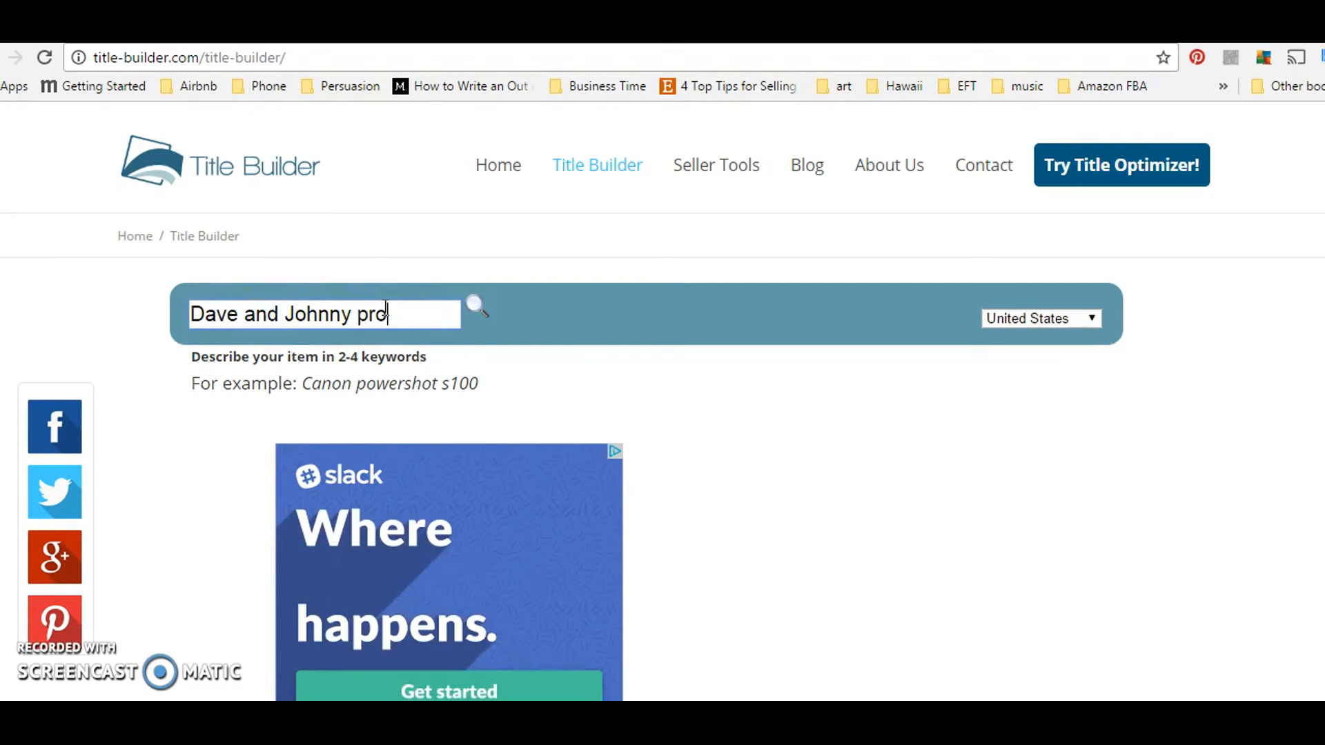
text(m dress)
key(Return)
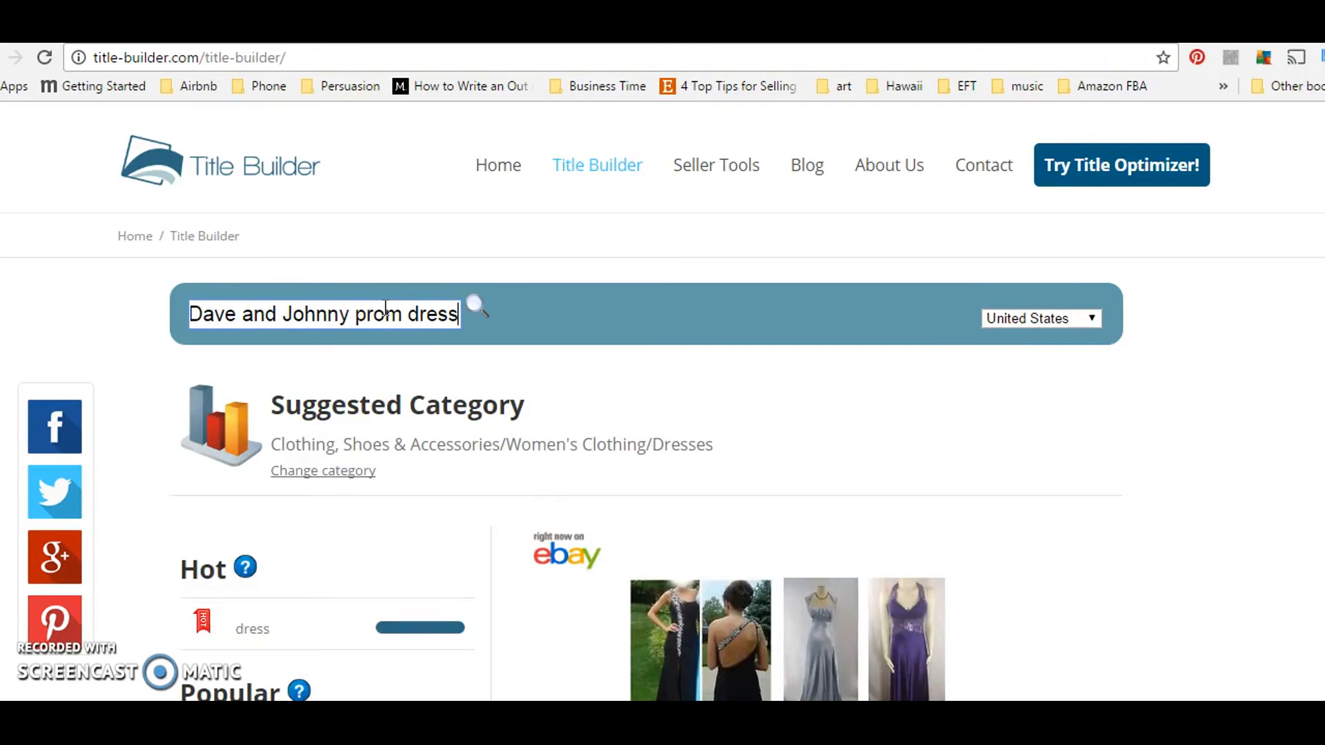
scroll(346, 330, down, 3)
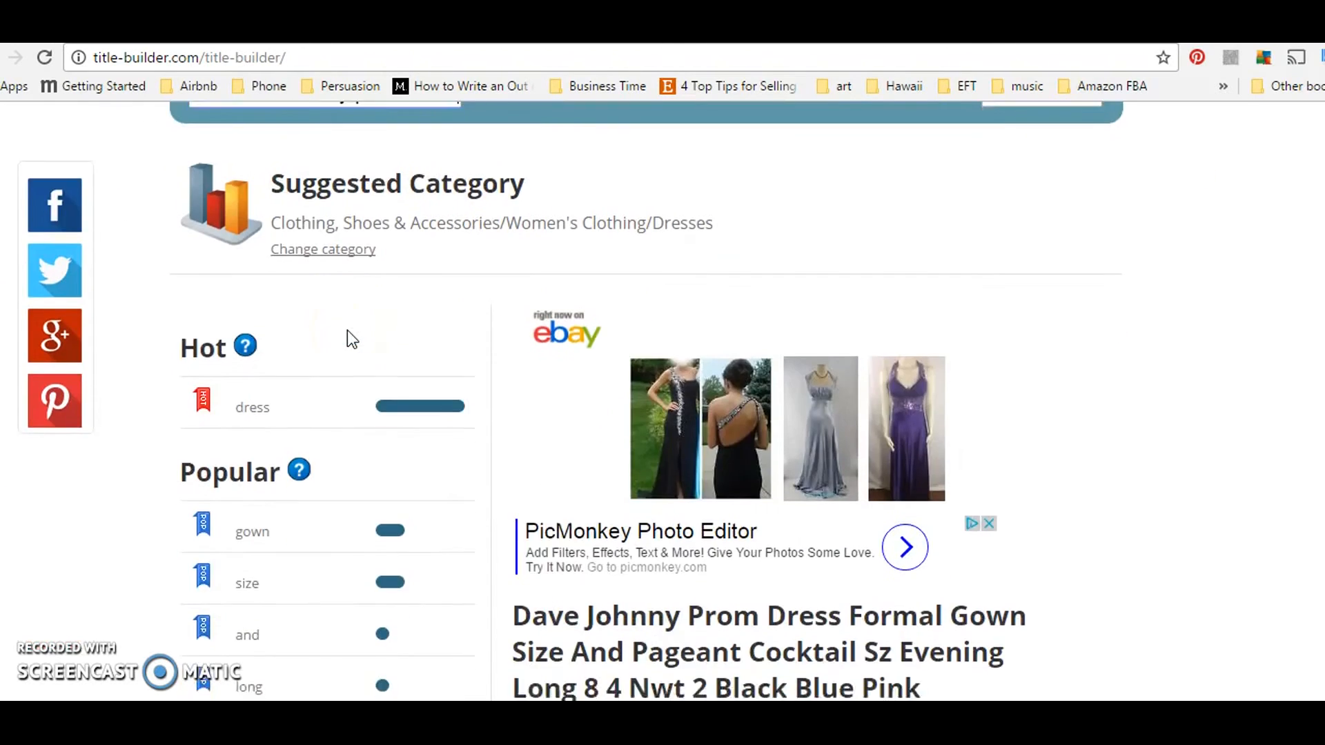
scroll(346, 330, down, 5)
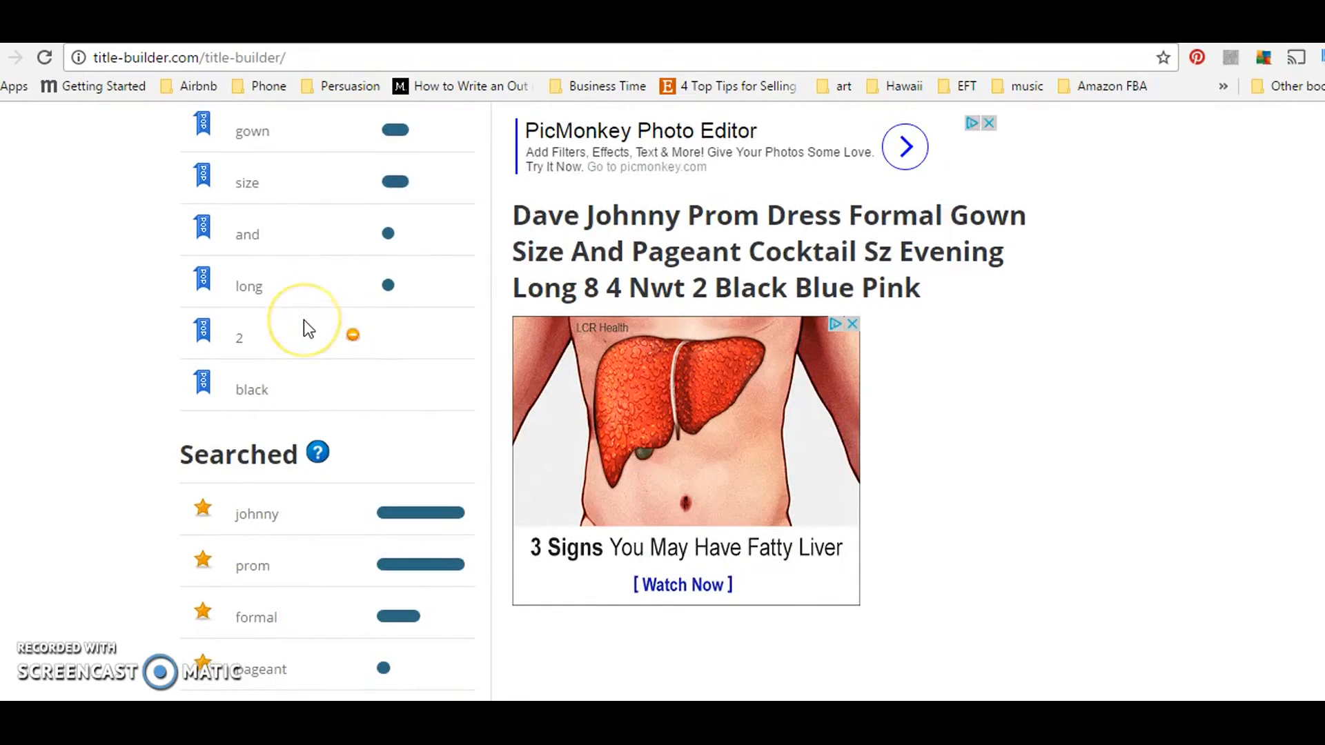
Check the Searched keyword suggestions, return to the draft listing and add "Pageant Gown" to the end of its title.
scroll(304, 323, down, 3)
scroll(343, 406, down, 2)
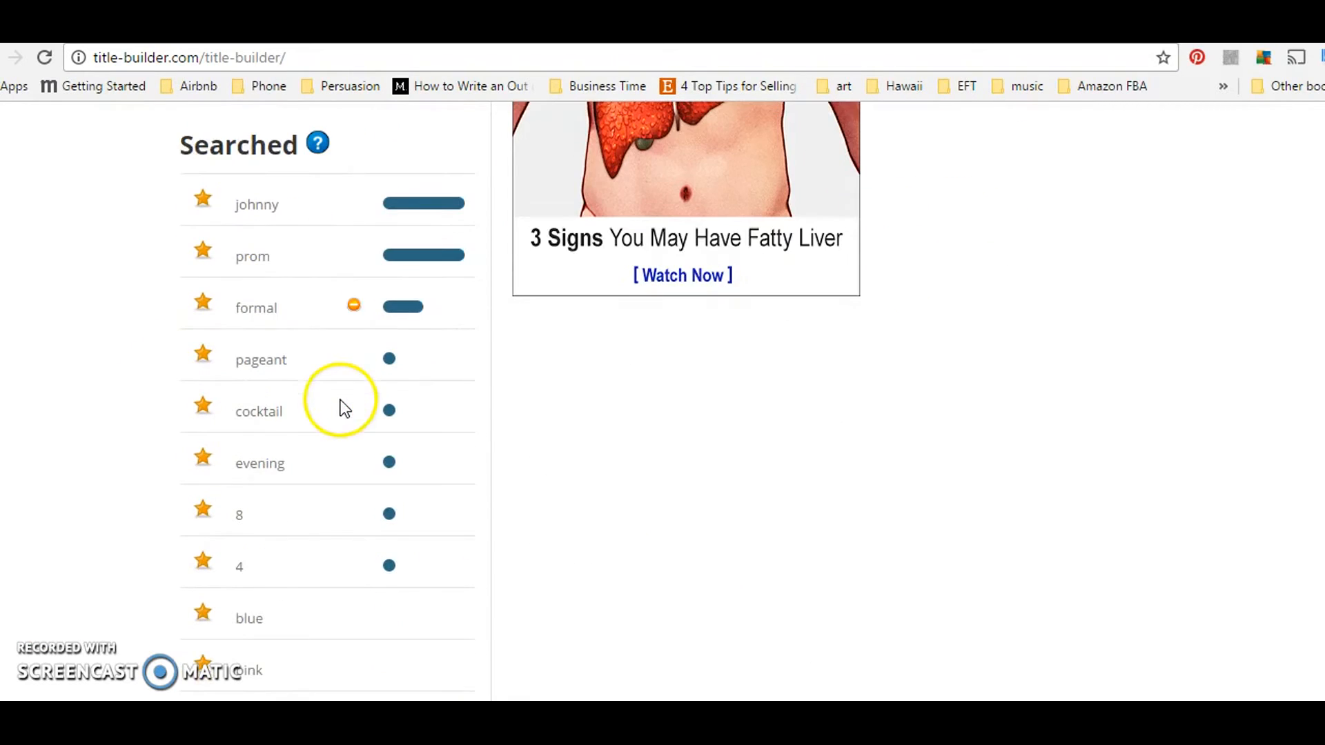
click(438, 35)
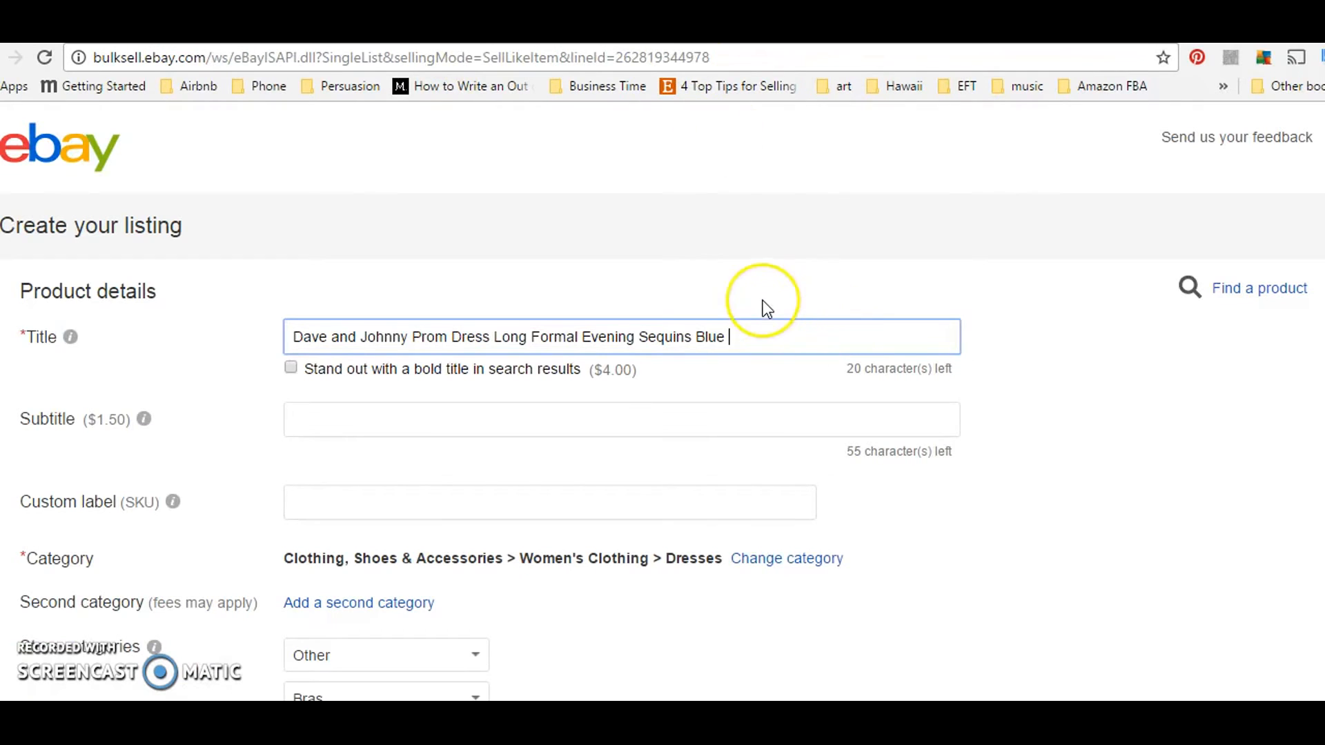
text(Page)
text(ant )
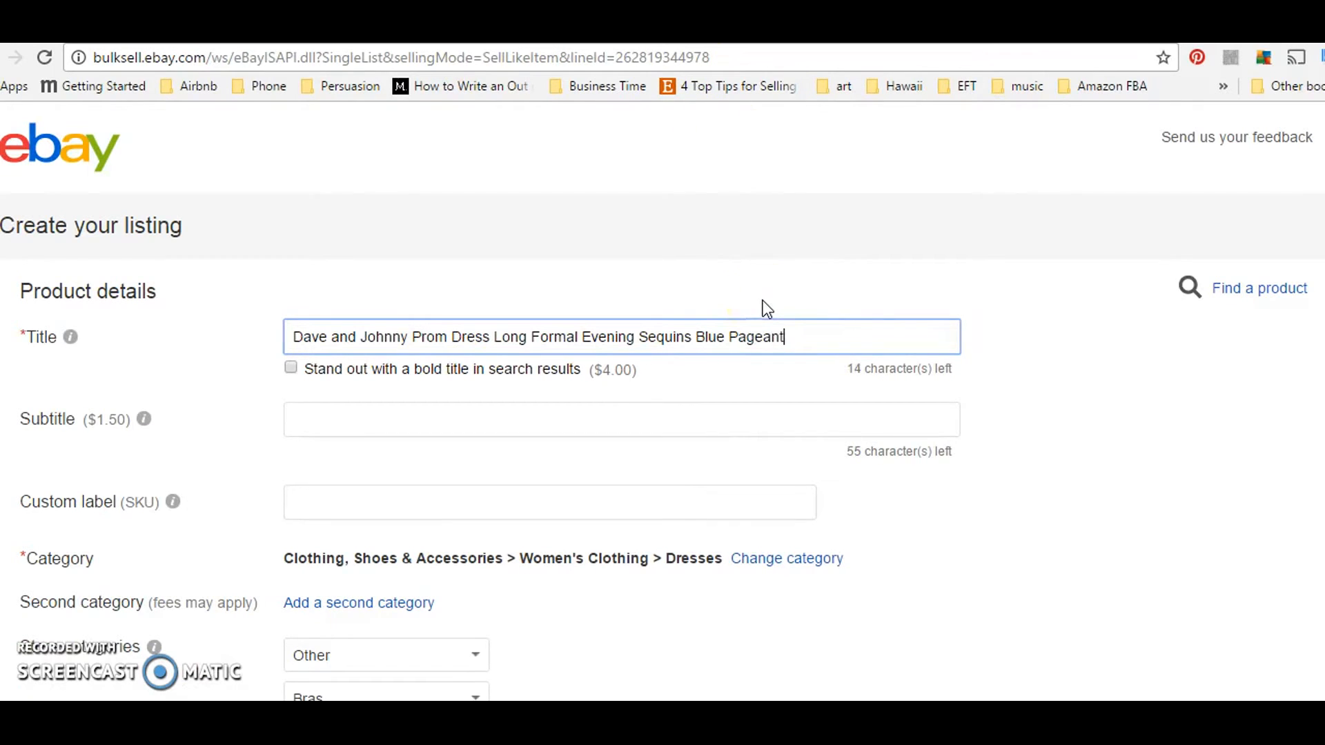
text(Gown)
Return to Title Builder and review the remaining Searched and Extra keyword suggestions.
click(663, 35)
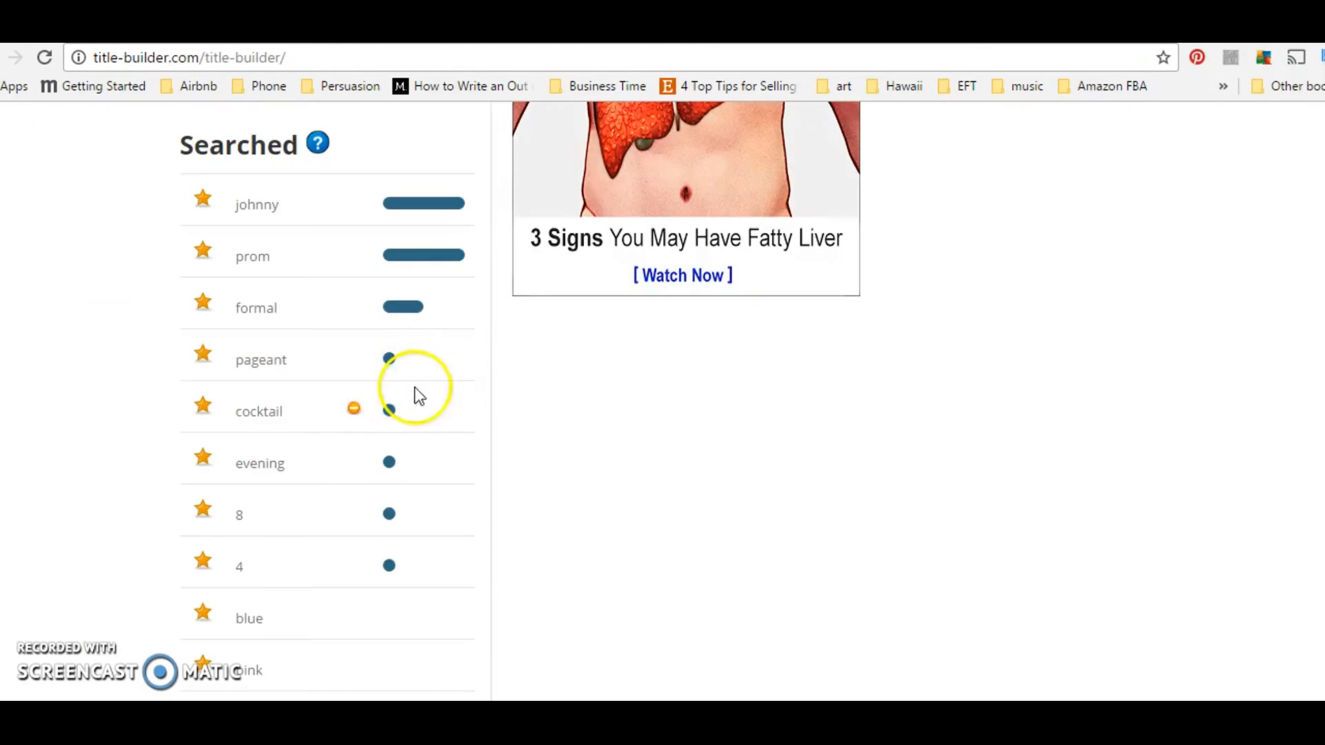
scroll(164, 261, down, 1)
scroll(163, 259, down, 3)
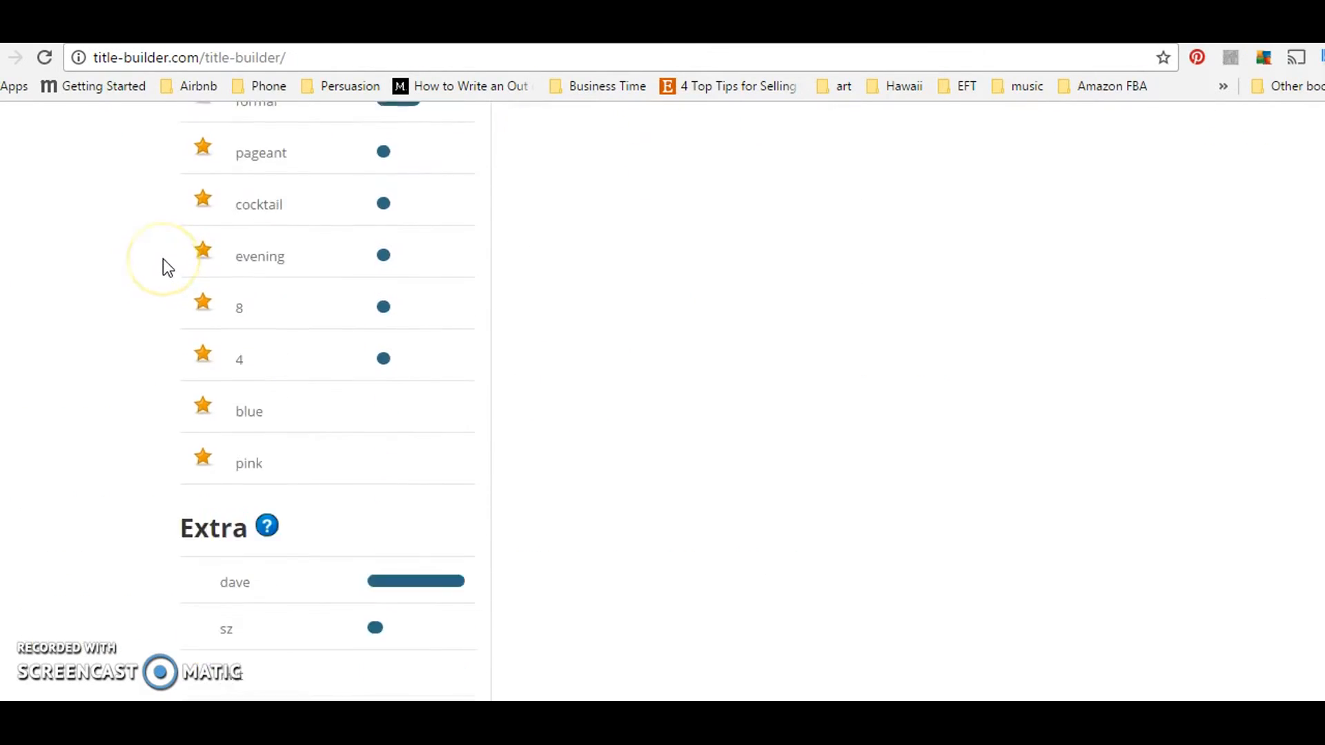
scroll(142, 282, down, 2)
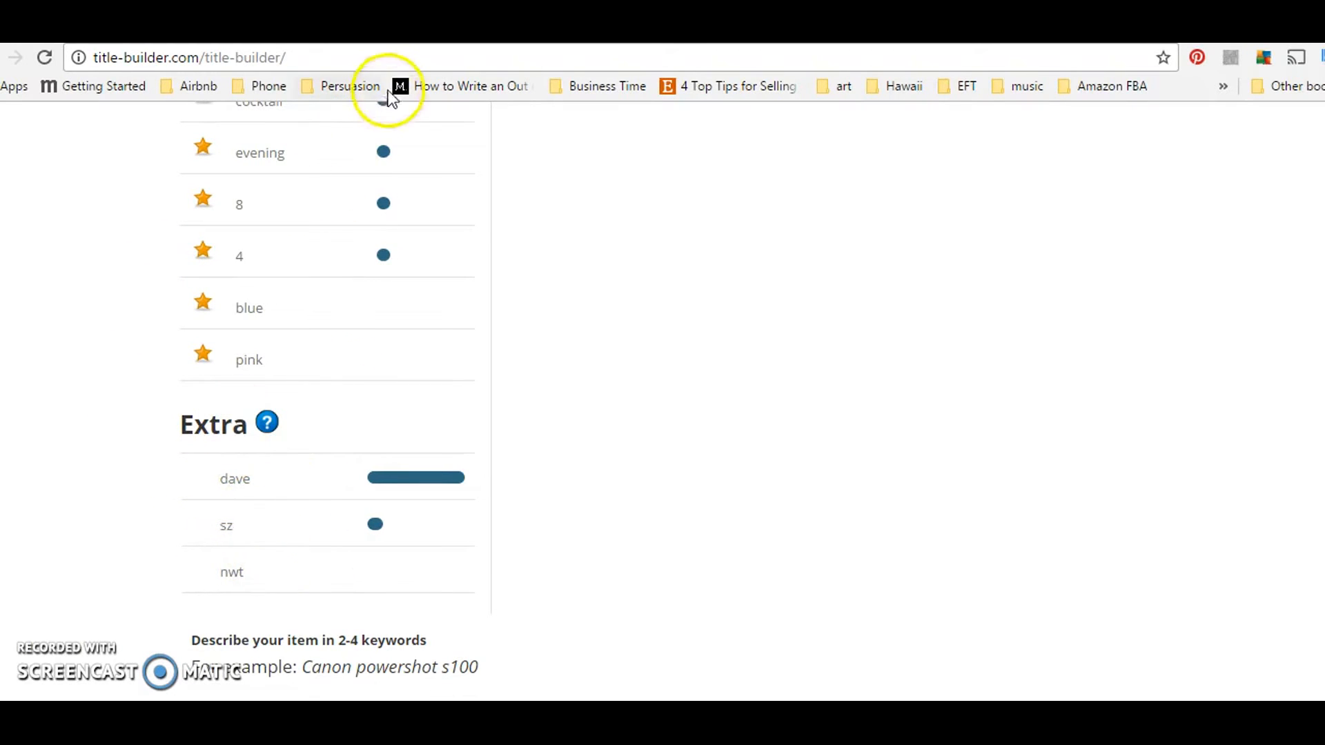
Return to the draft listing and try to append the size as "Sz 17/18" to the title.
click(442, 41)
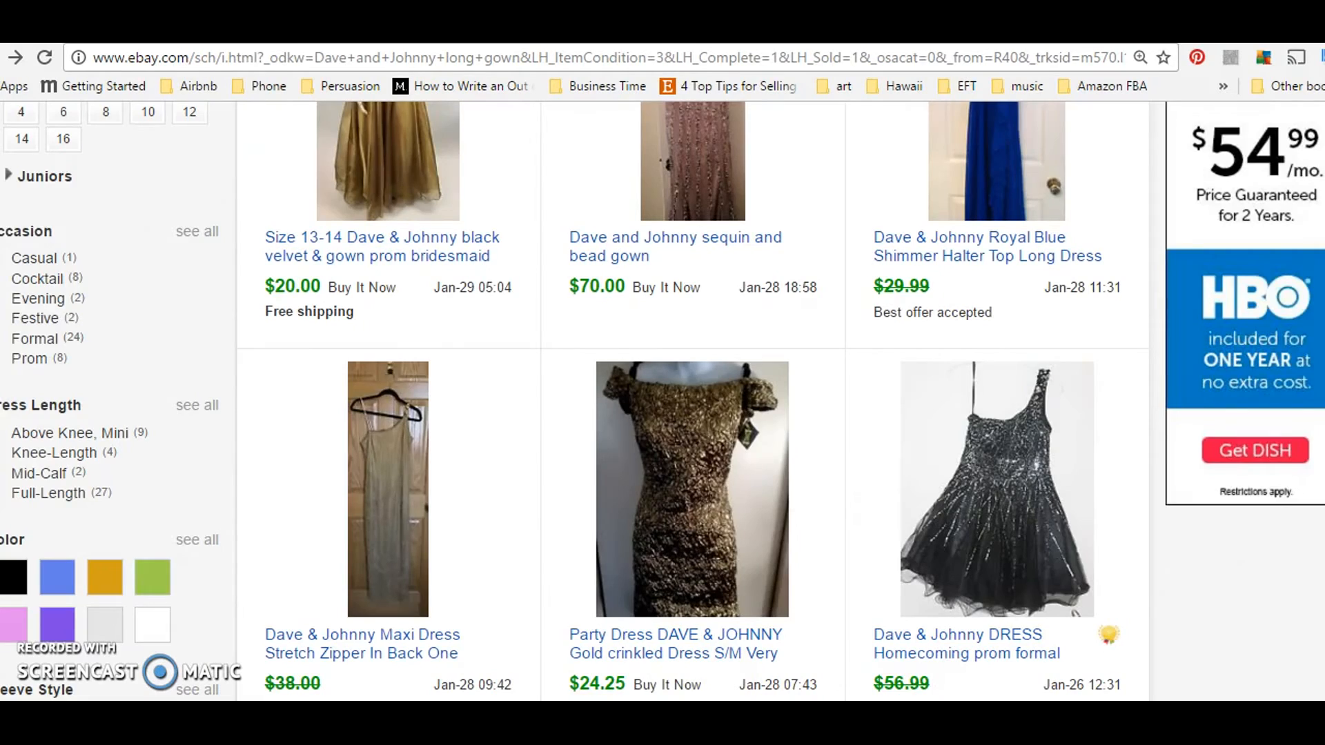
click(731, 41)
text(Sz 17 1)
key(BackSpace)
key(BackSpace)
text(18)
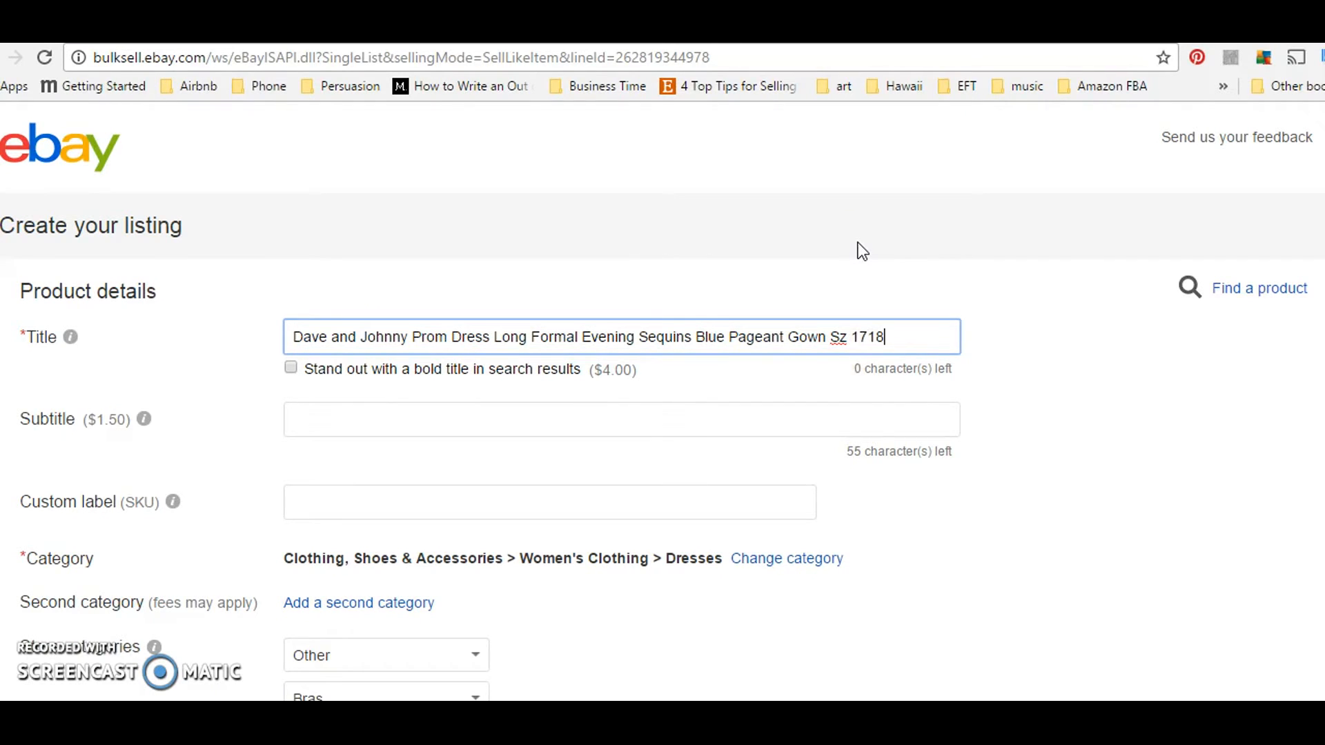
key(BackSpace)
key(BackSpace)
key(BackSpace)
text(7/1)
click(907, 306)
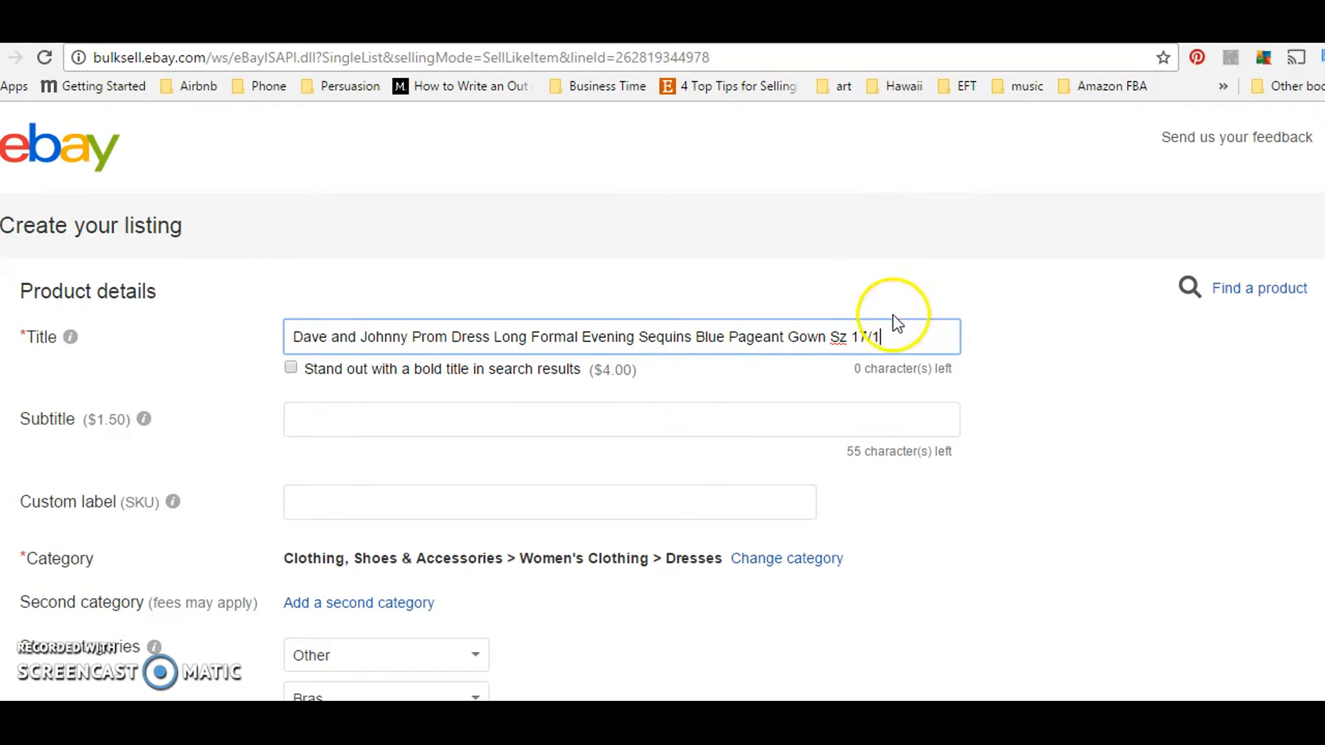
Remove "Sz" from the draft title and complete the size so the title ends in "17/18".
key(BackSpace)
key(BackSpace)
key(BackSpace)
click(887, 328)
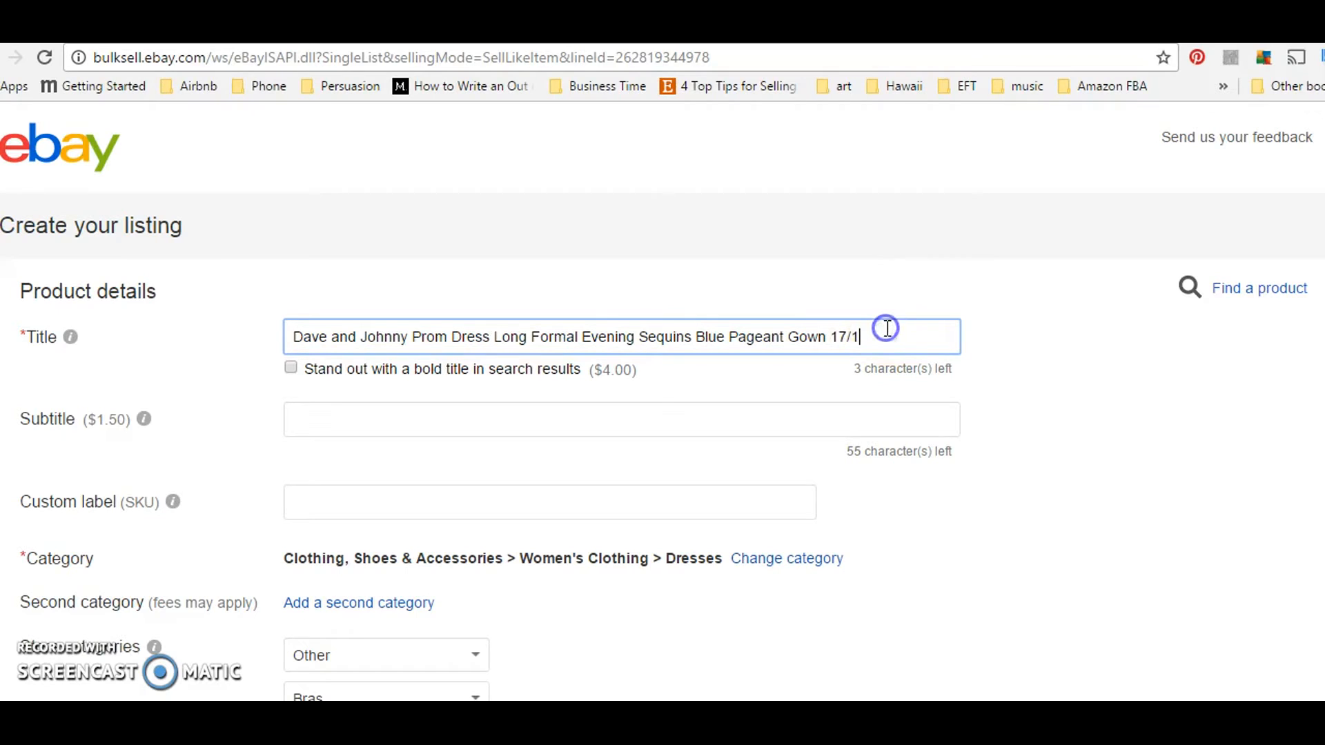
text(8)
Copy the full listing title into the item description and start a new paragraph below it.
drag(884, 333, 276, 335)
key(ctrl+c)
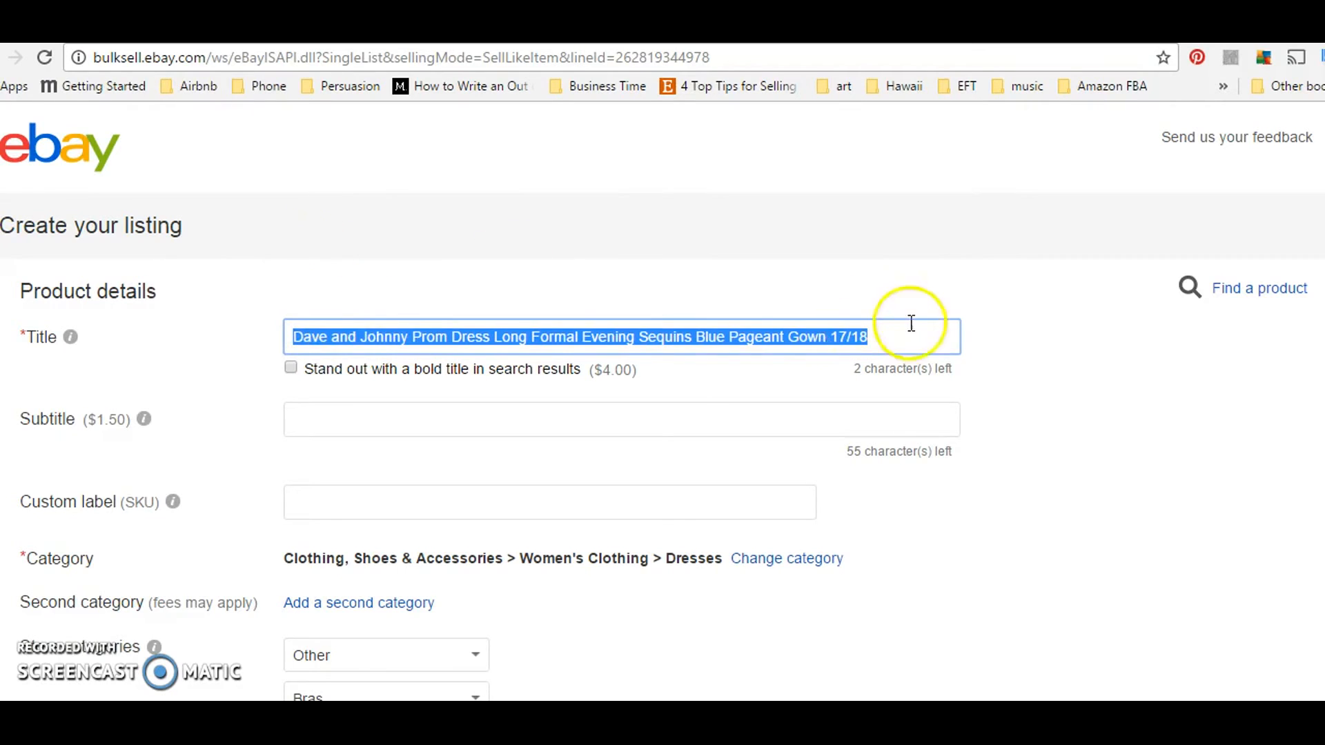
scroll(1005, 325, down, 10)
scroll(1023, 333, down, 15)
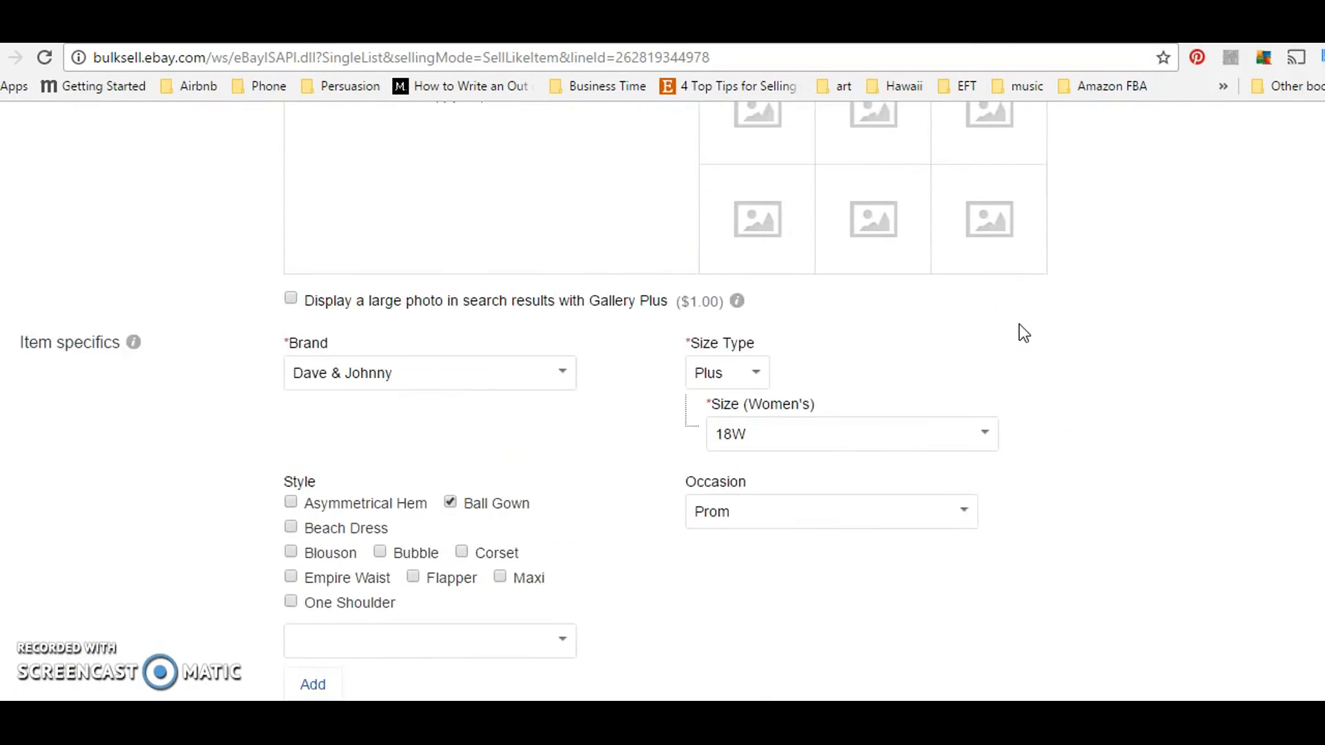
scroll(1023, 333, down, 7)
click(849, 434)
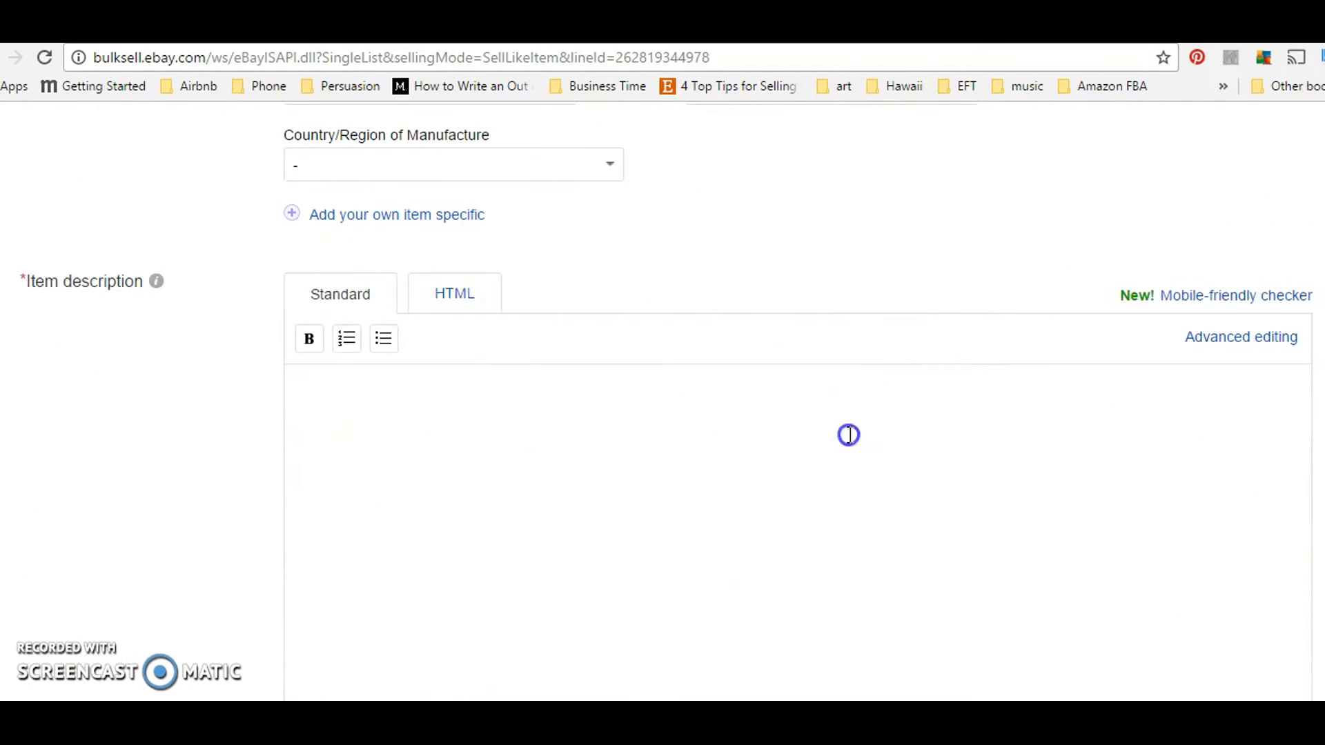
key(ctrl+v)
key(Return)
key(Return)
click(875, 453)
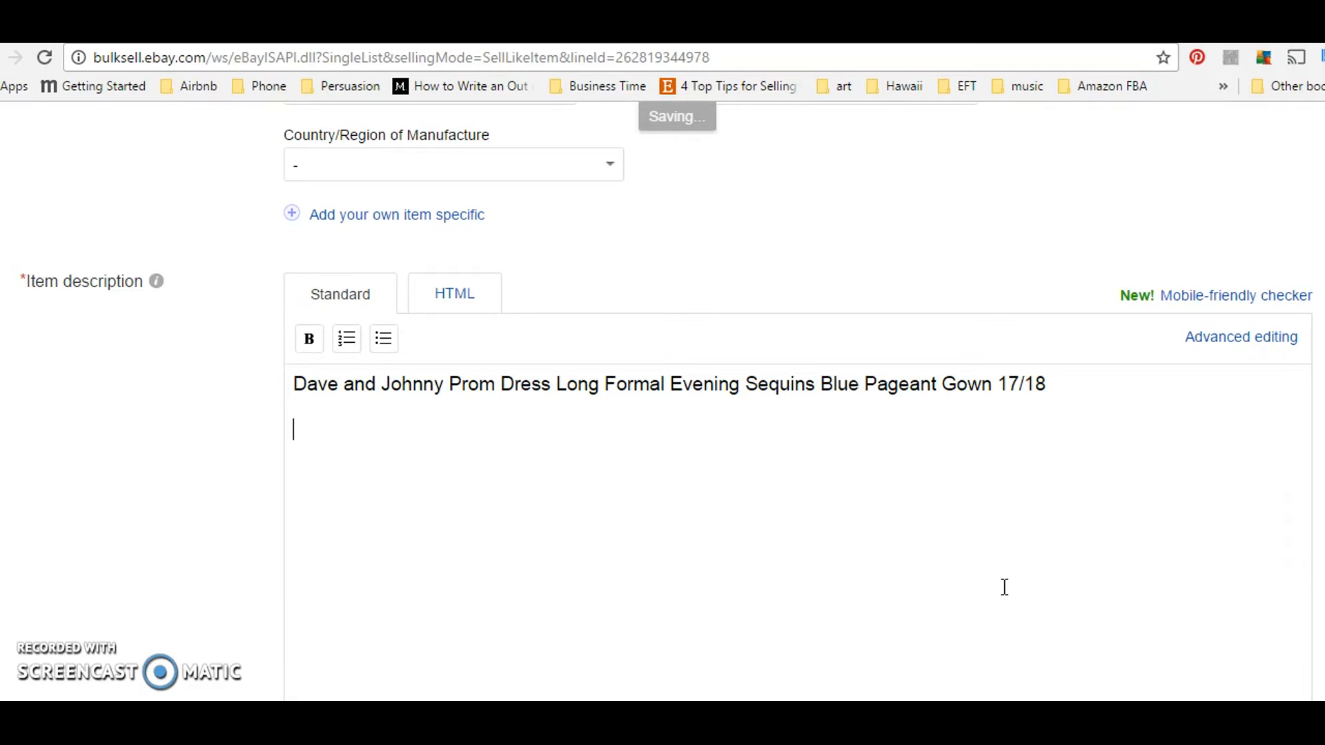
click(1044, 582)
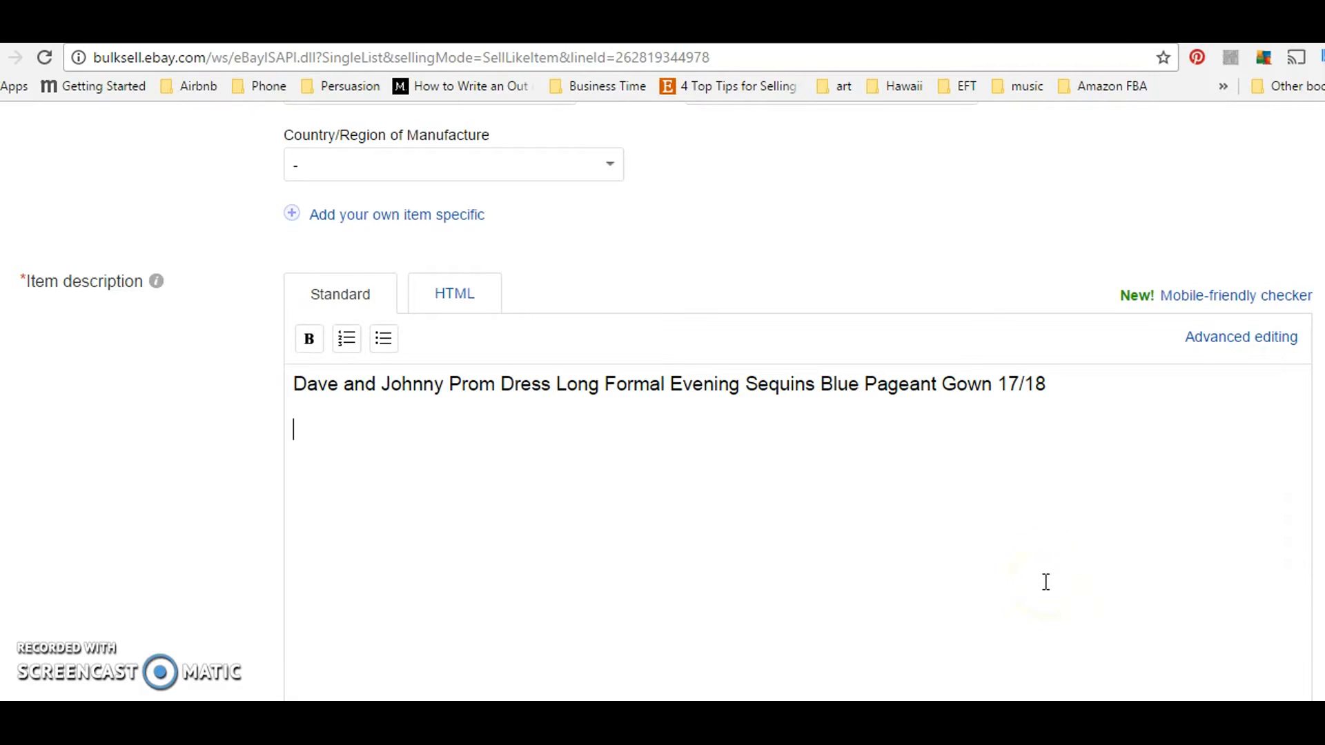
In the item specifics, select the Empire Waist style and add Halter as a custom style.
scroll(1046, 582, up, 6)
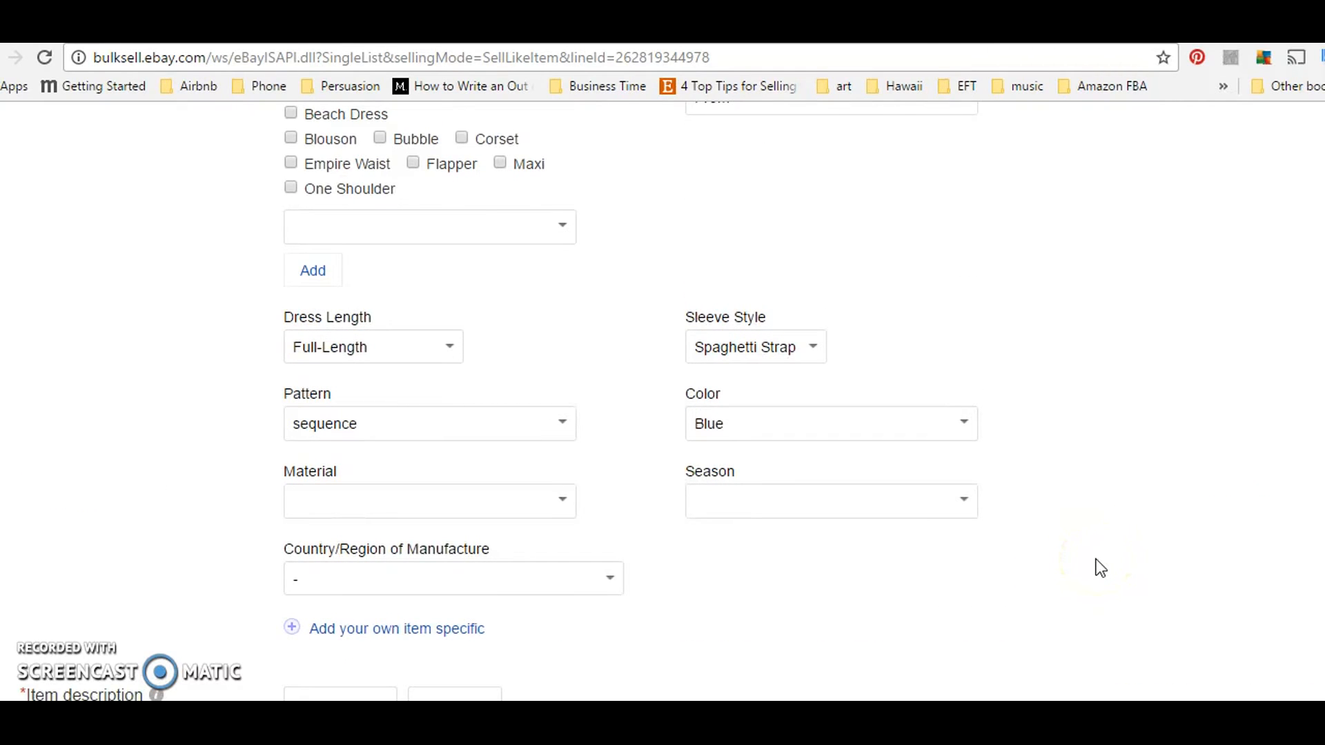
scroll(1104, 561, up, 4)
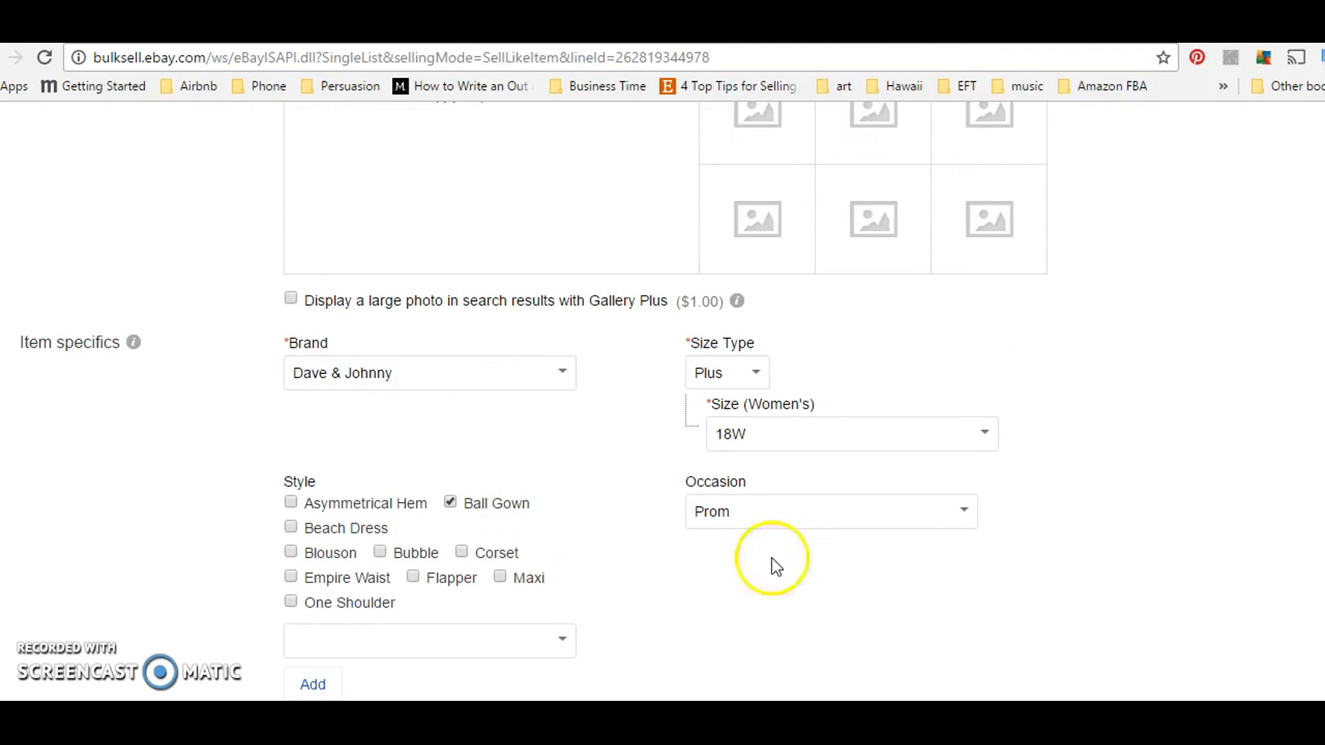
scroll(1024, 407, down, 3)
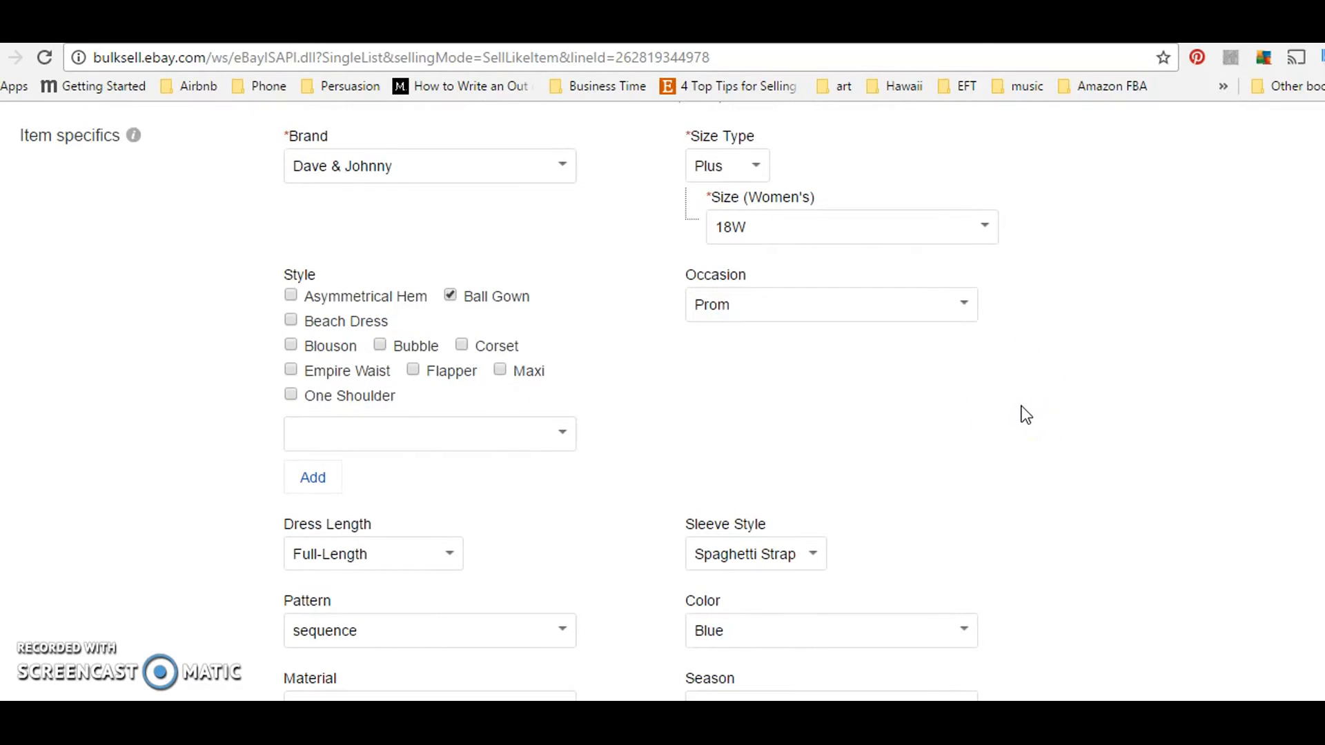
click(290, 369)
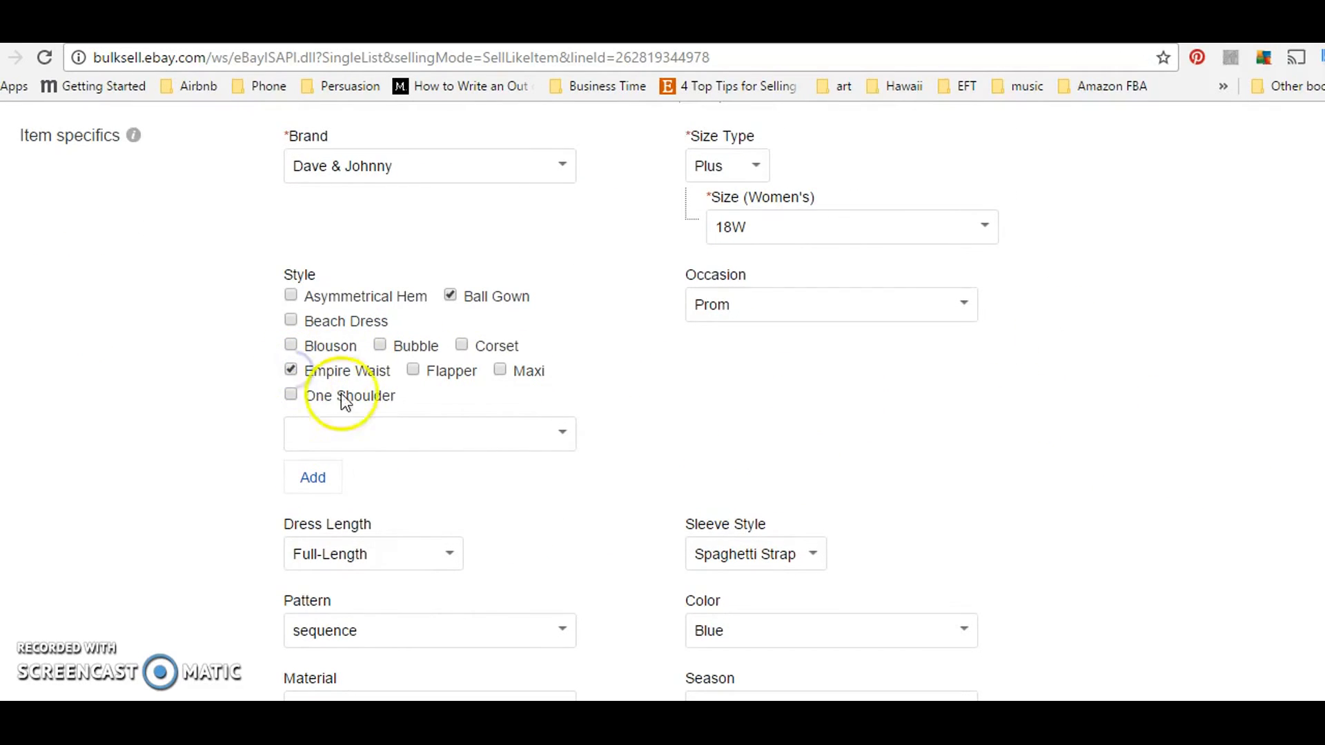
click(390, 425)
text(H)
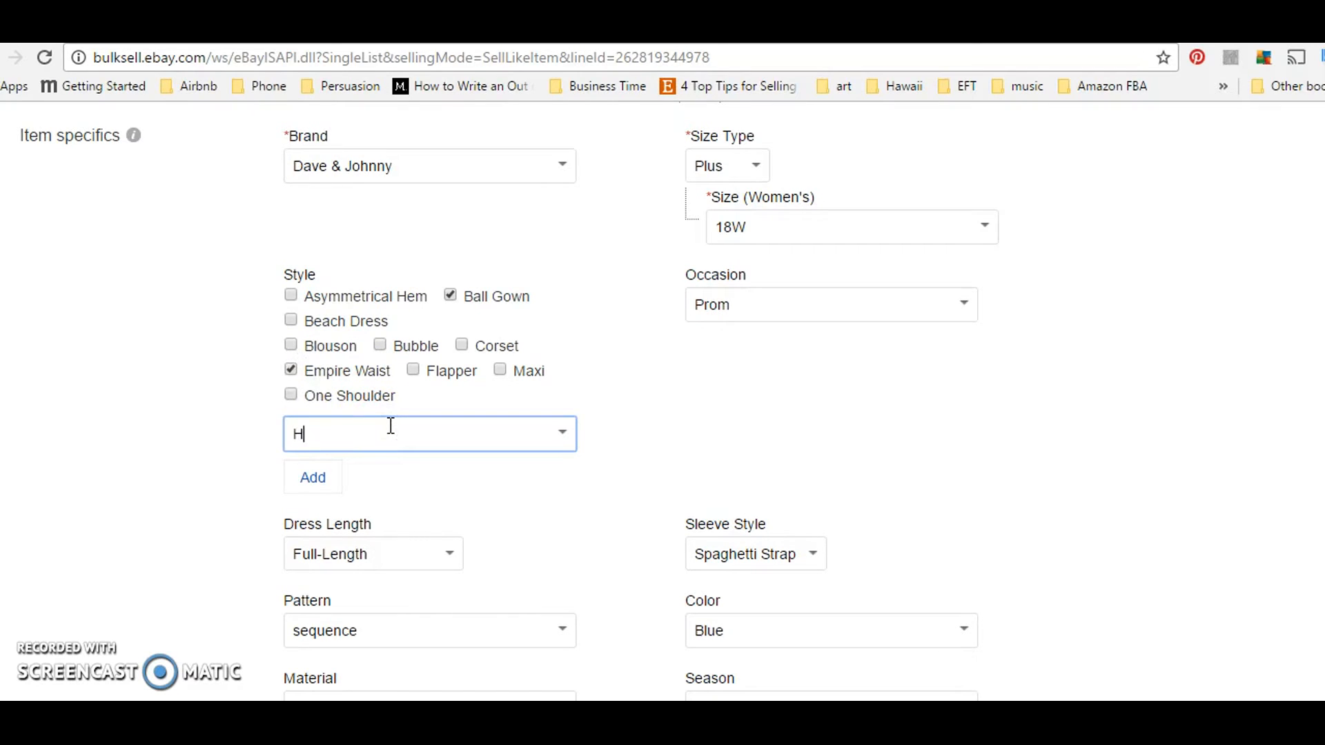
text(alter)
click(329, 471)
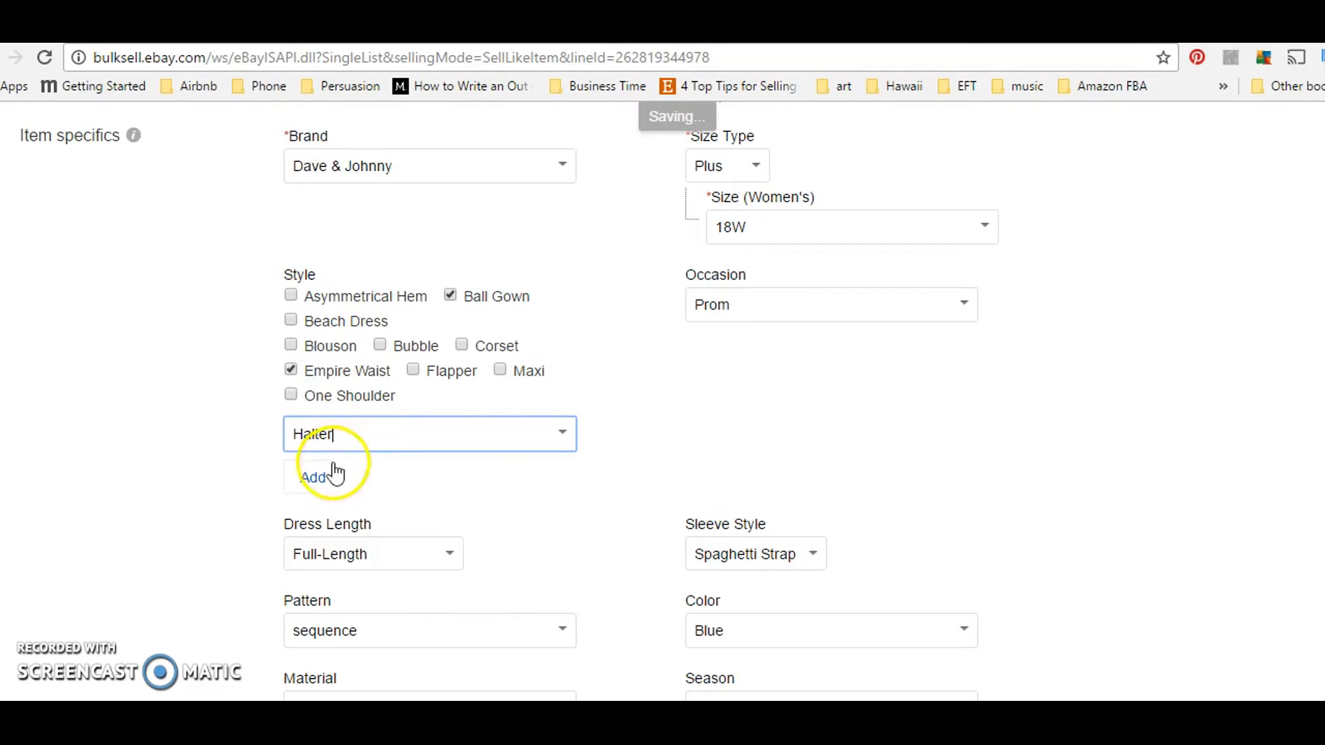
Review the remaining item specifics and insert line breaks after the title text in the item description.
scroll(1007, 373, down, 3)
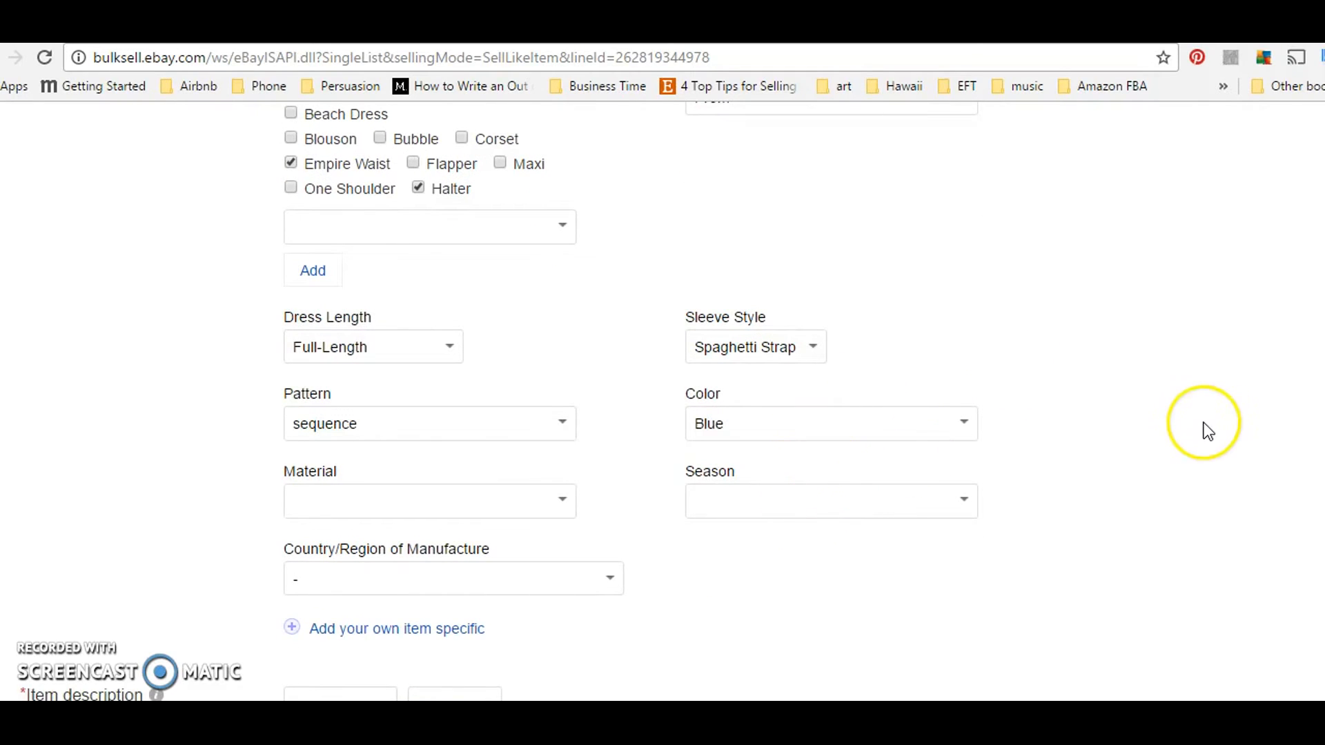
scroll(1203, 422, down, 2)
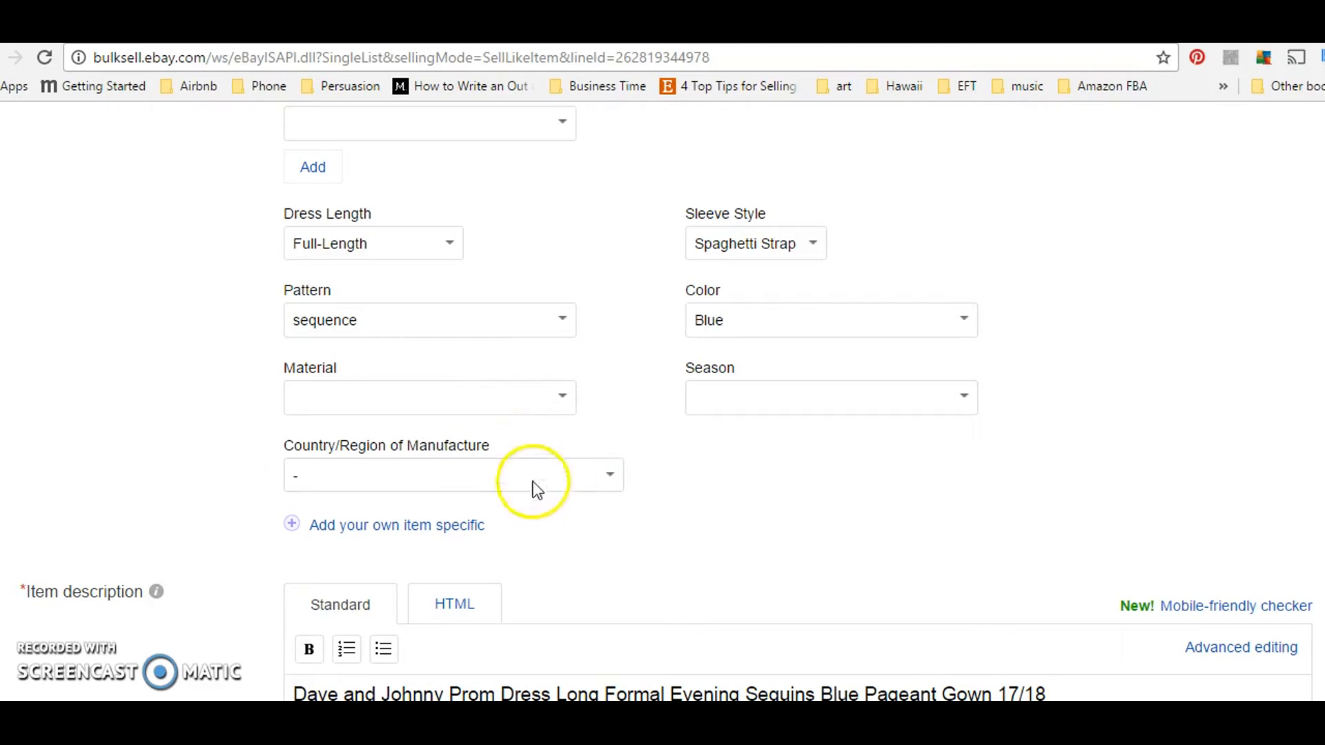
scroll(814, 532, down, 2)
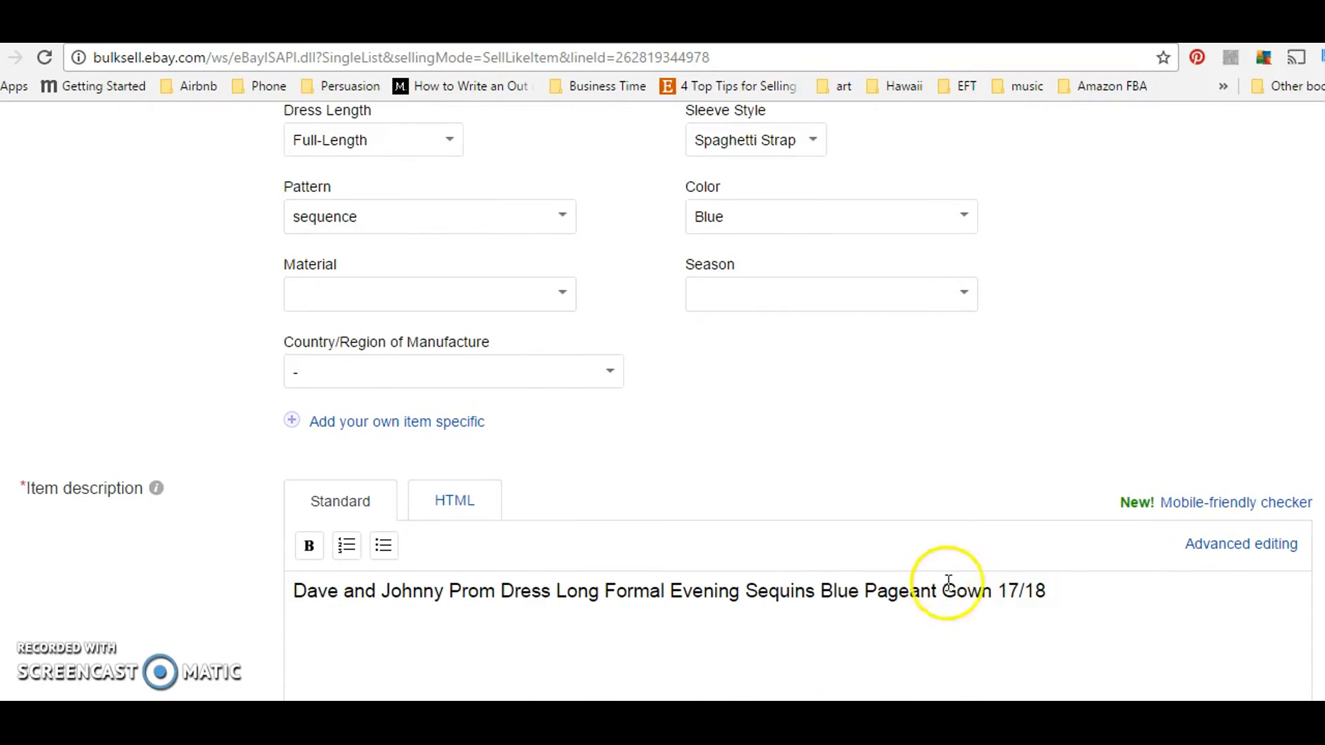
click(1072, 579)
key(Return)
key(Return)
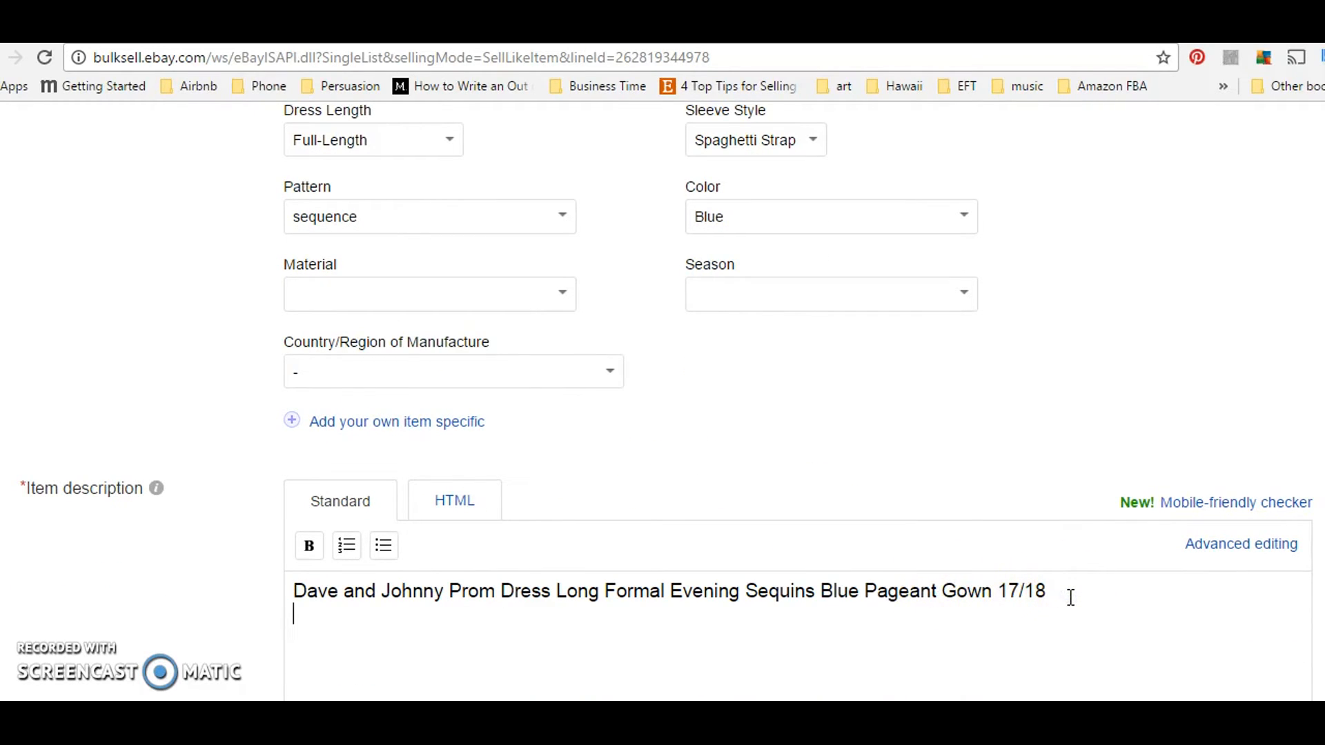
Switch to Gmail and open Google Drive from its Google apps.
key(ctrl+Tab)
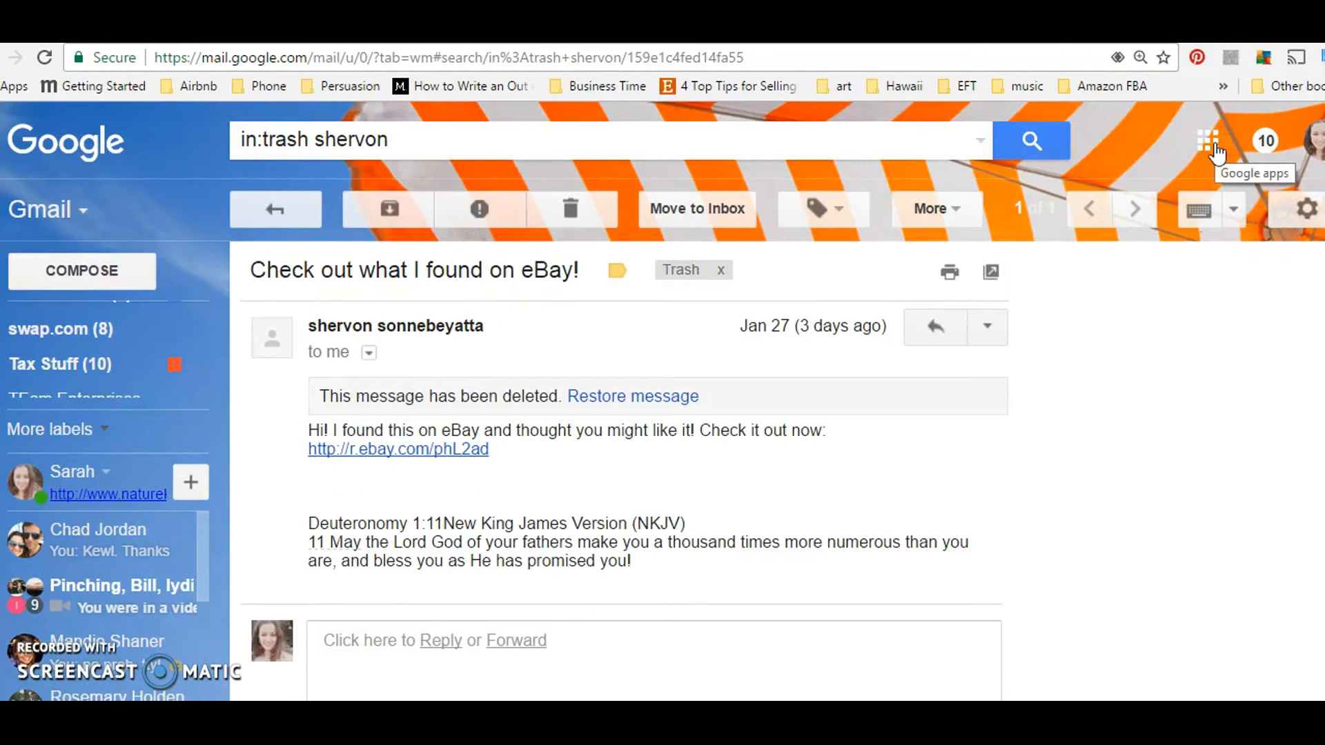
click(1209, 142)
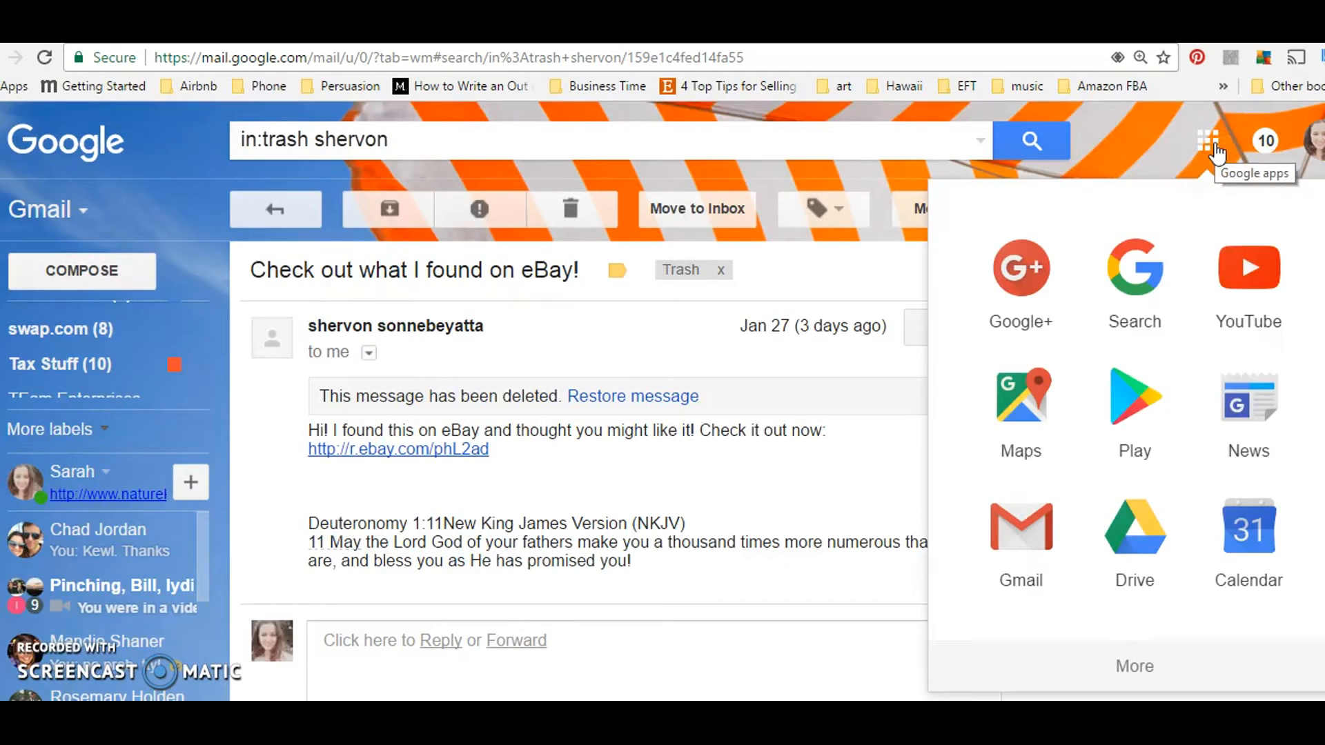
click(1132, 543)
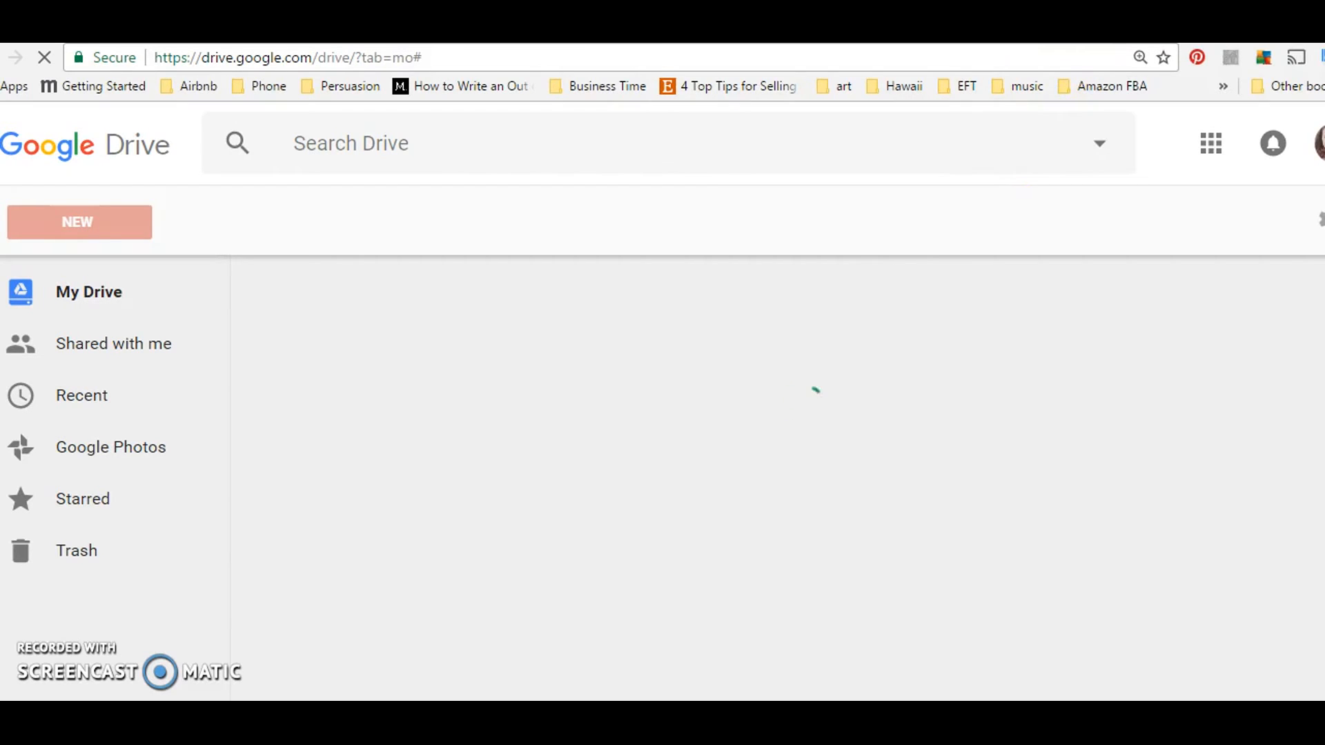
Switch to the original "prom dresses" eBay listing and review its title and item details.
key(ctrl+Tab)
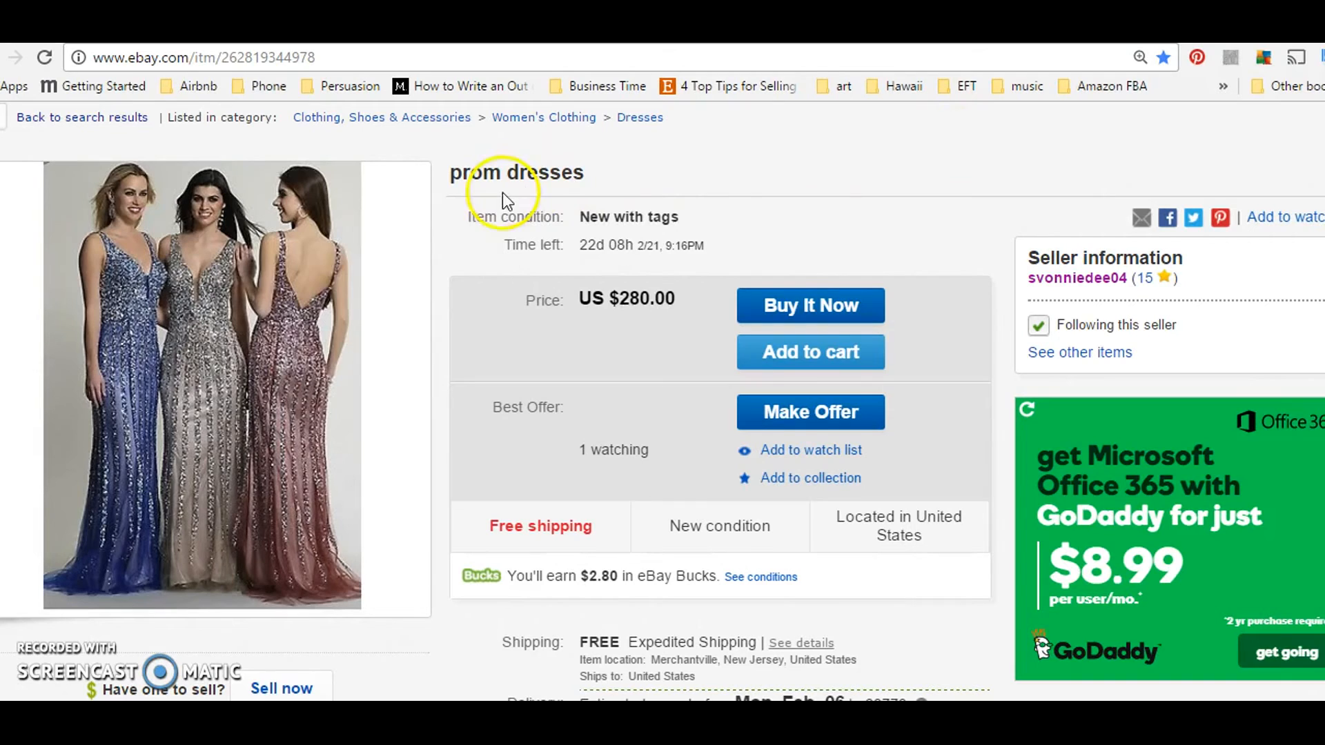
scroll(382, 256, down, 5)
scroll(382, 257, up, 3)
scroll(382, 257, up, 2)
click(632, 199)
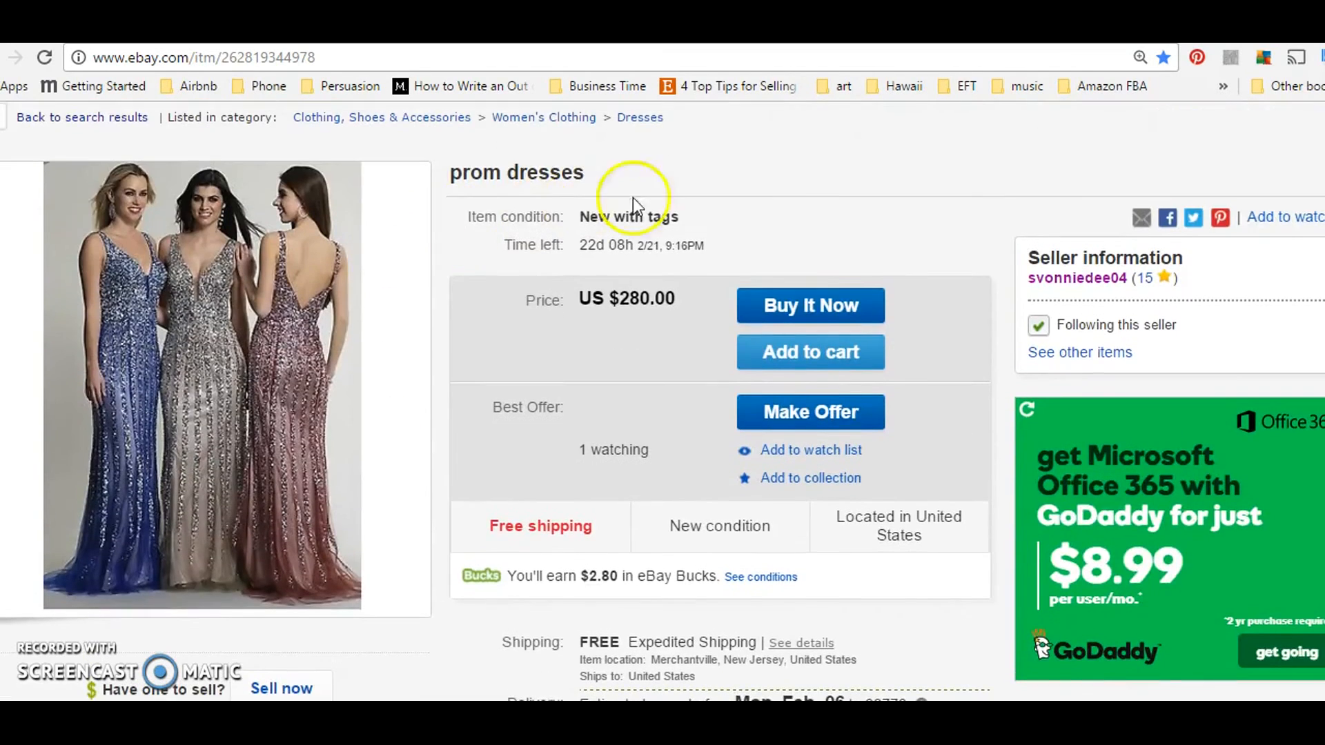
Open the seller's eBay profile and review the member information, feedback ratings and items for sale.
right_click(1071, 277)
click(1079, 292)
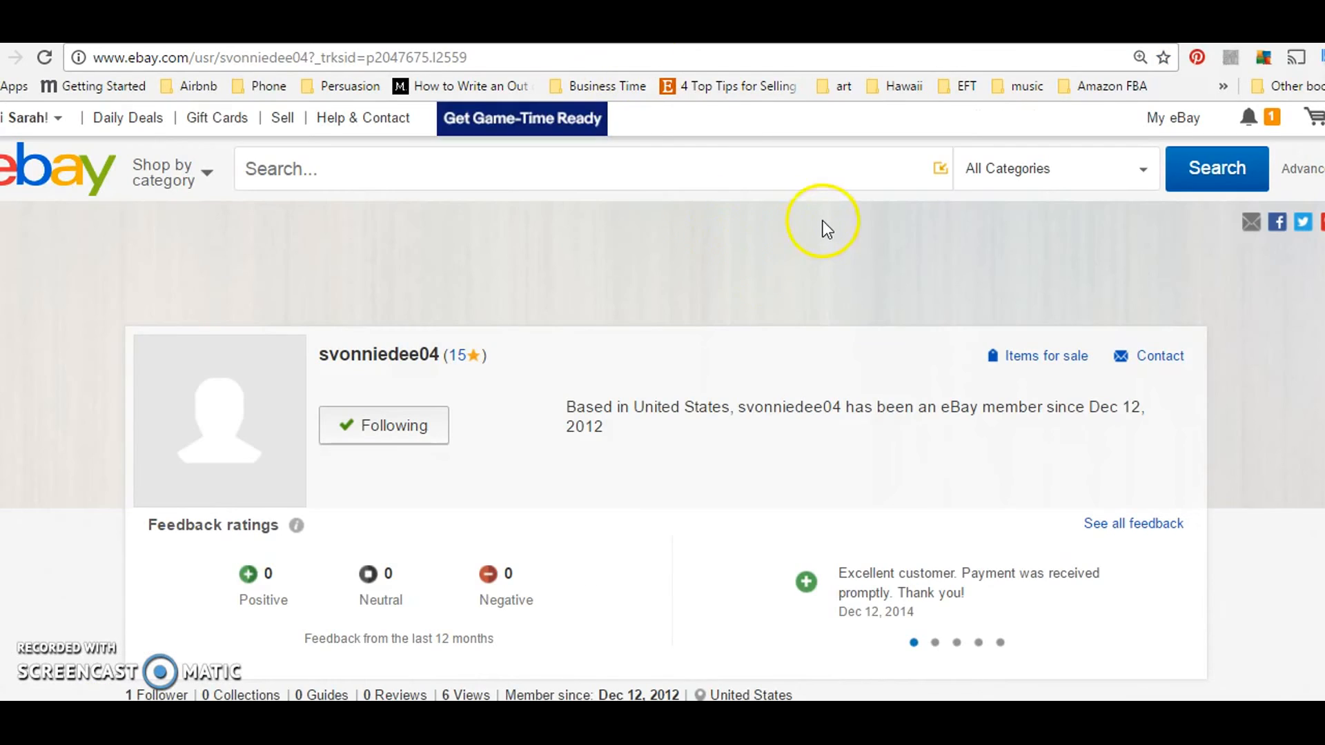
scroll(823, 225, down, 2)
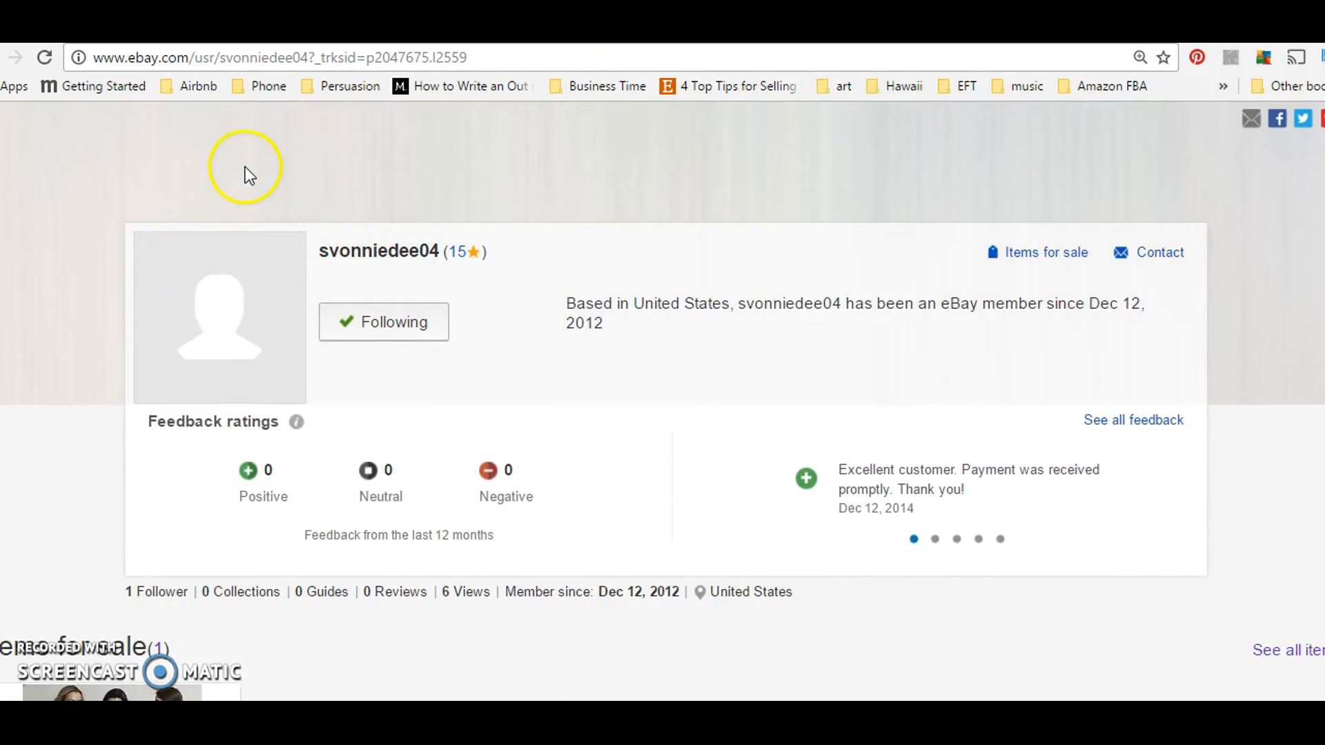
scroll(245, 172, up, 2)
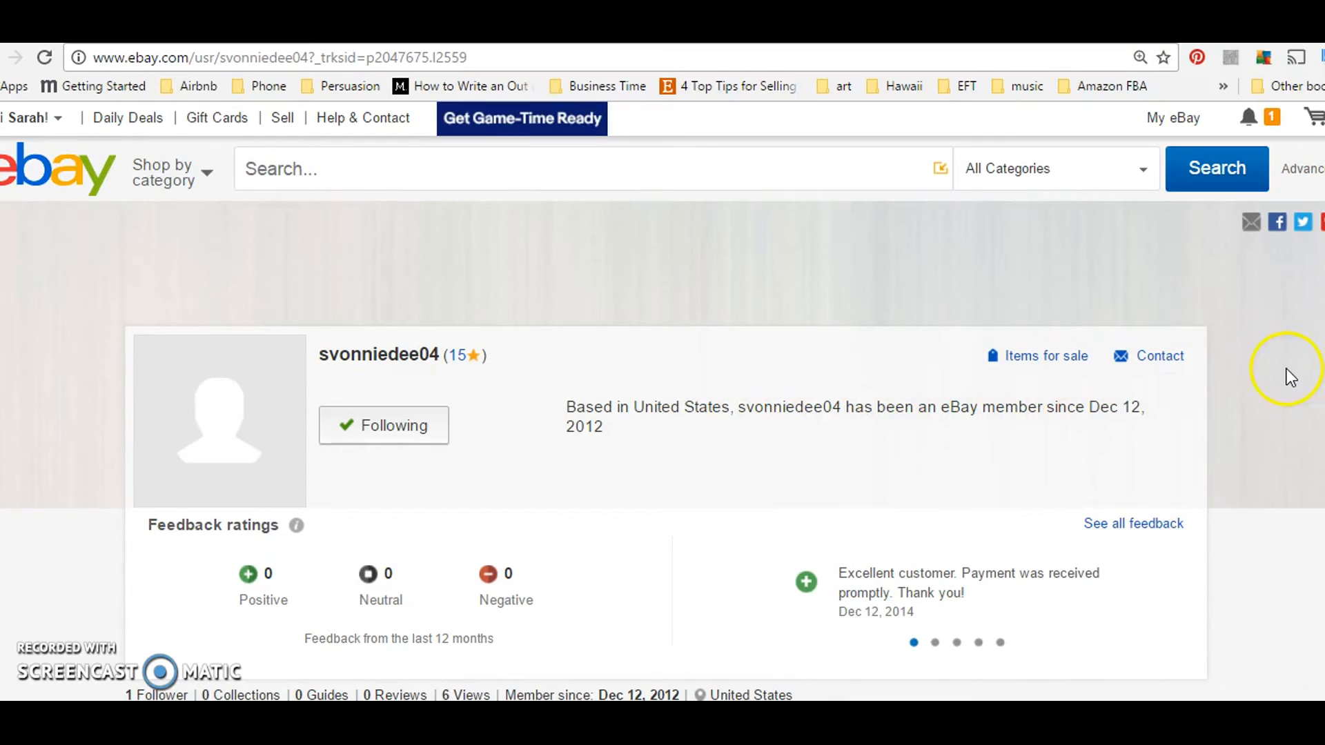
scroll(1287, 372, down, 2)
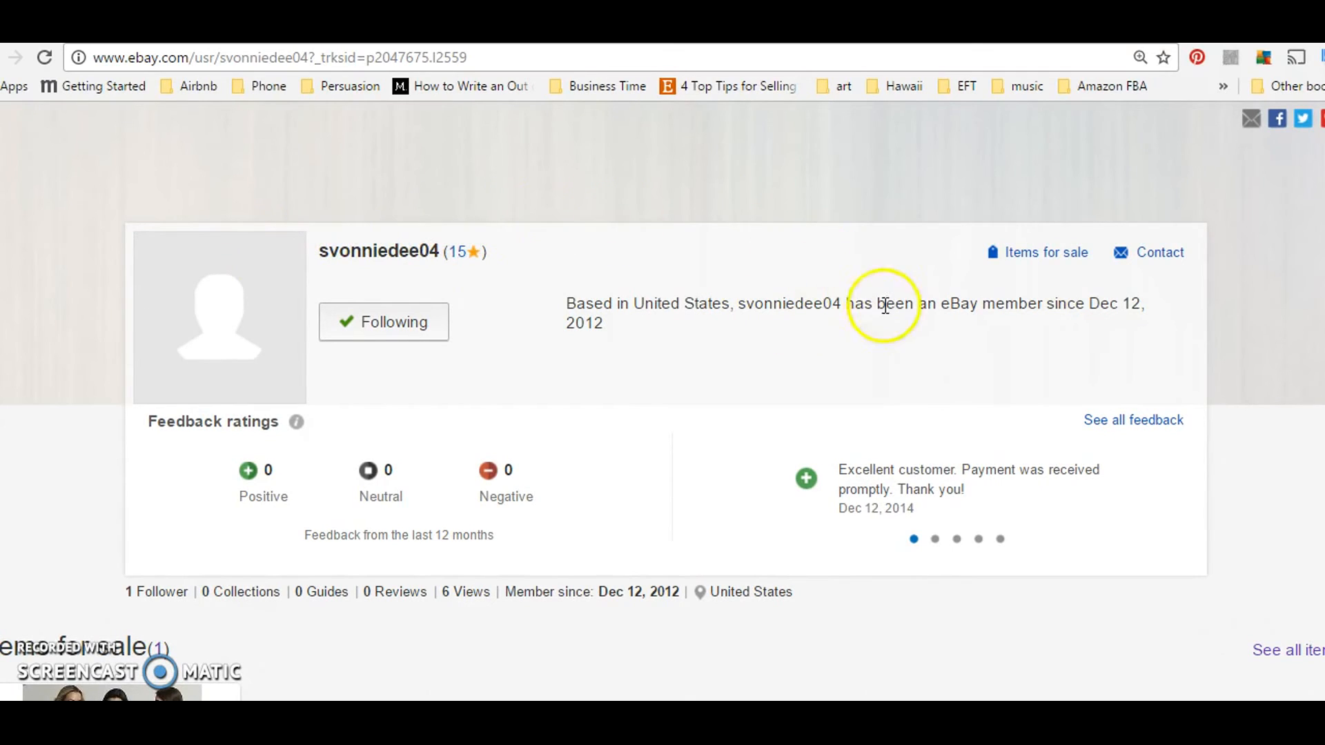
click(1046, 256)
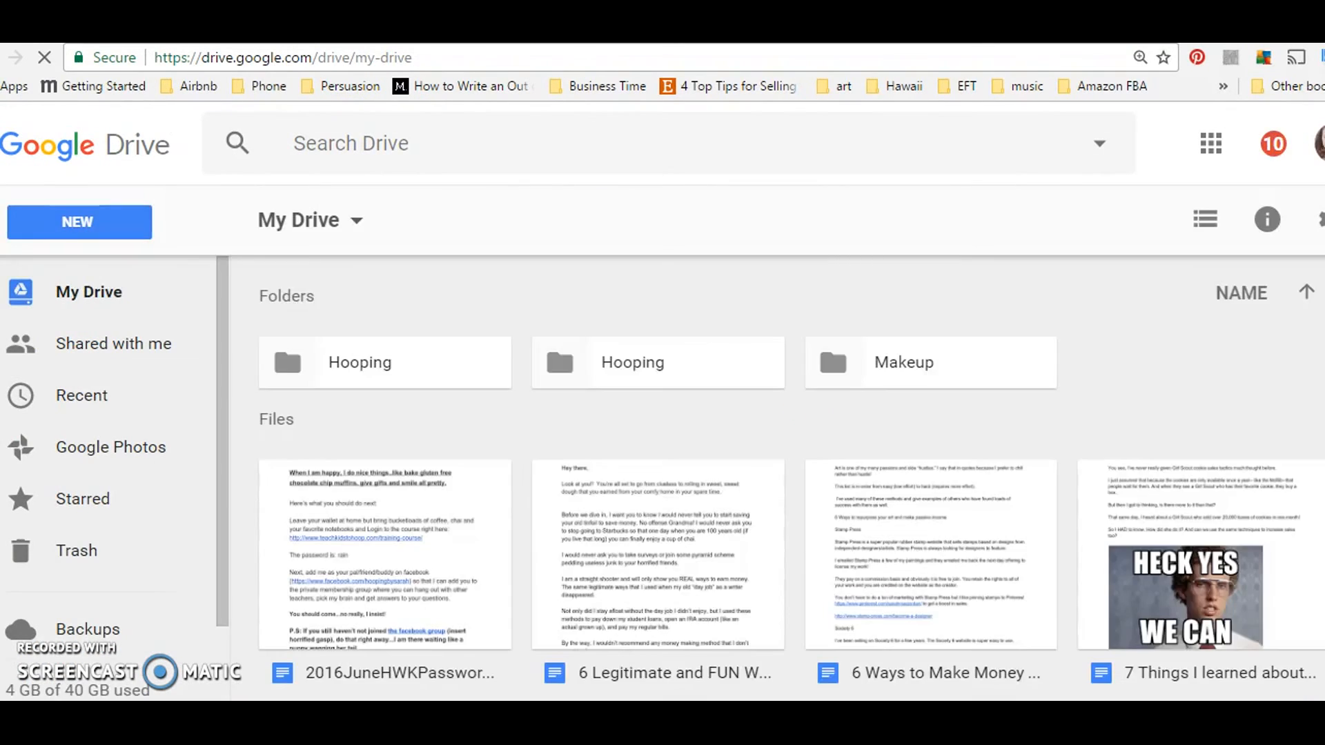
Open the "Ebay listing draft" document from the recent Google Drive files and review its listing template.
click(63, 399)
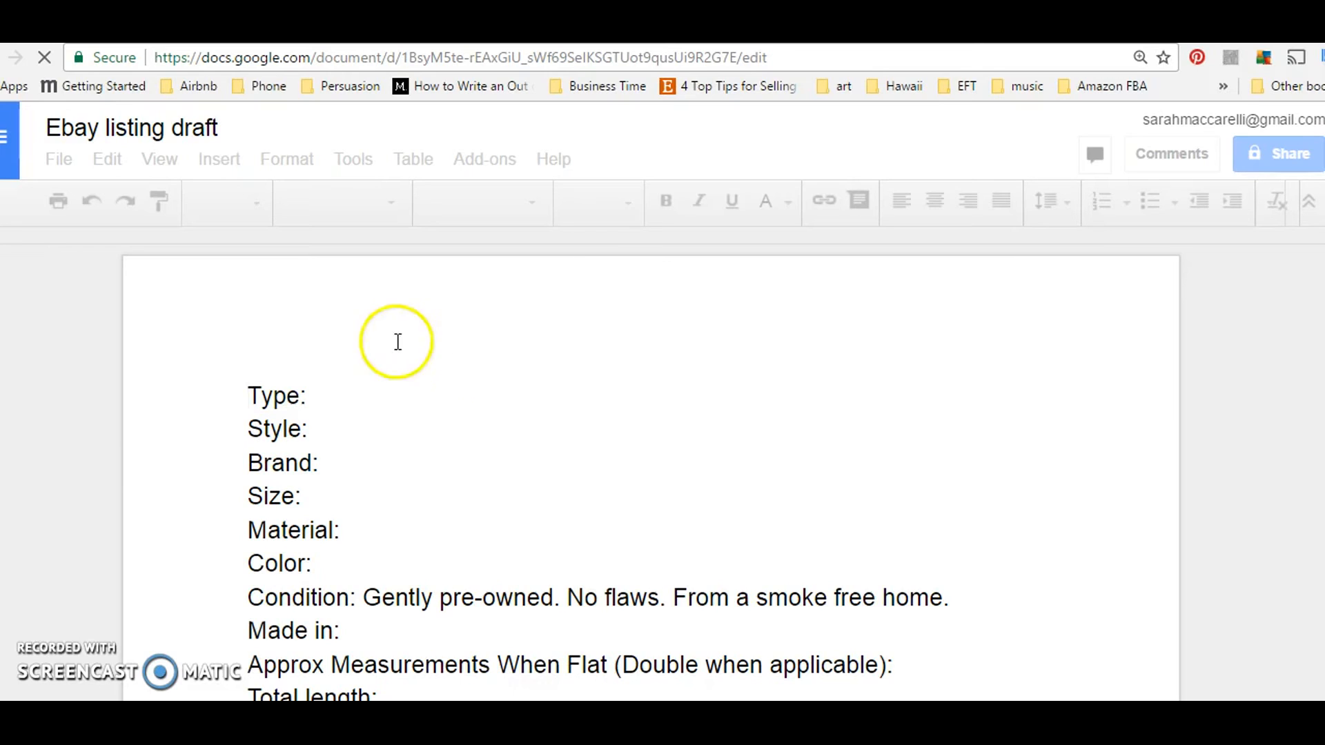
click(313, 430)
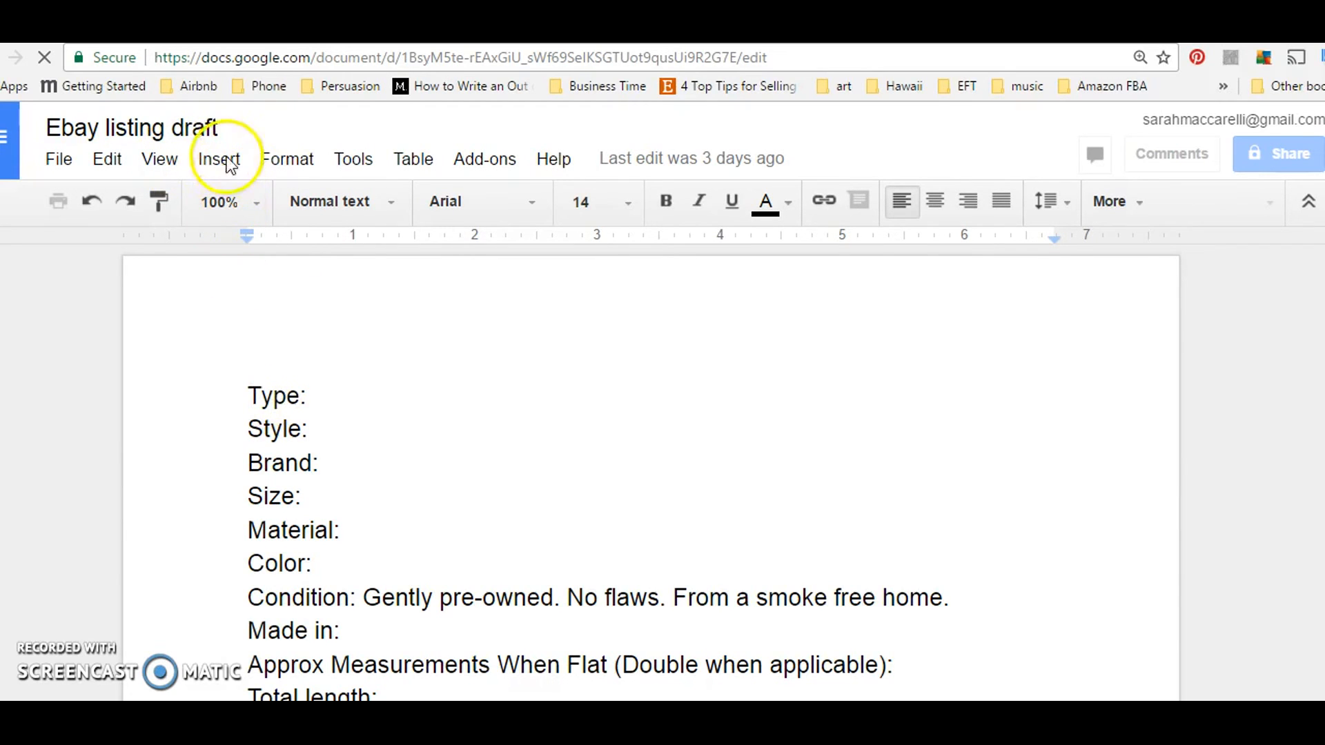
scroll(248, 359, down, 10)
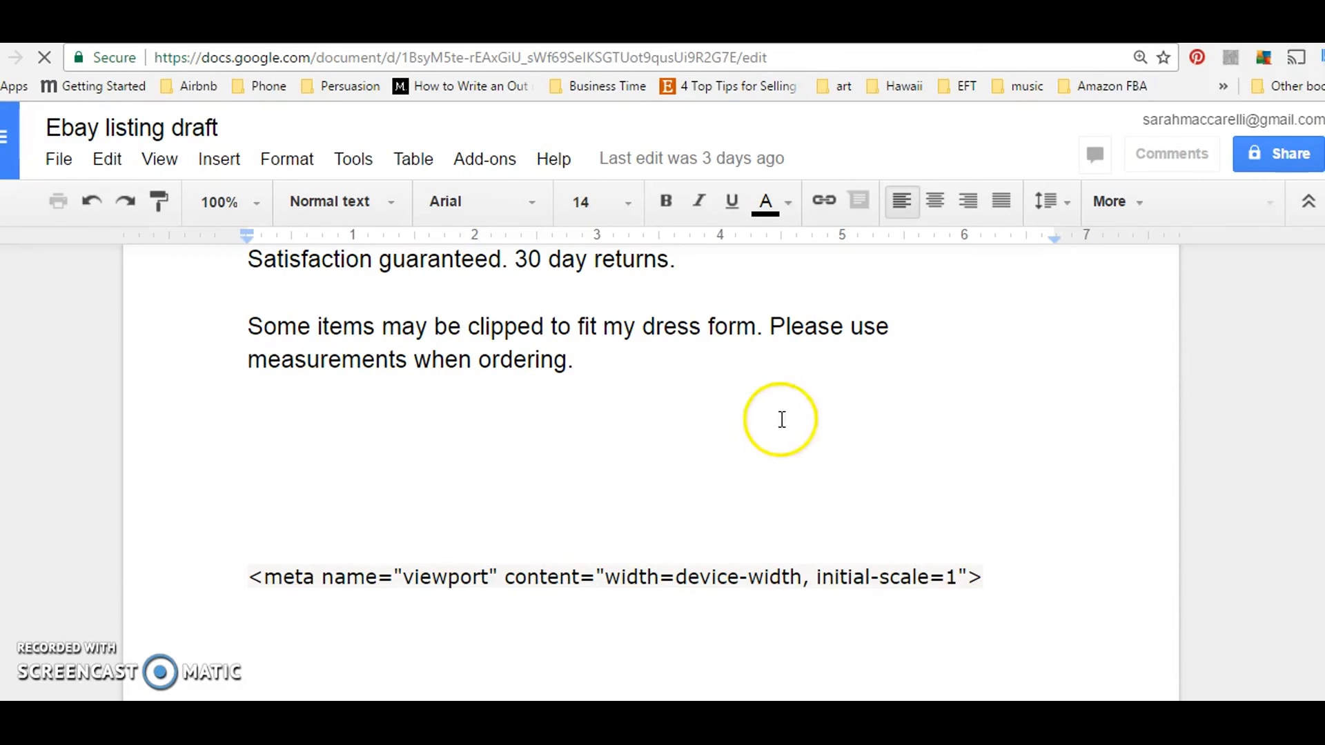
scroll(777, 420, down, 2)
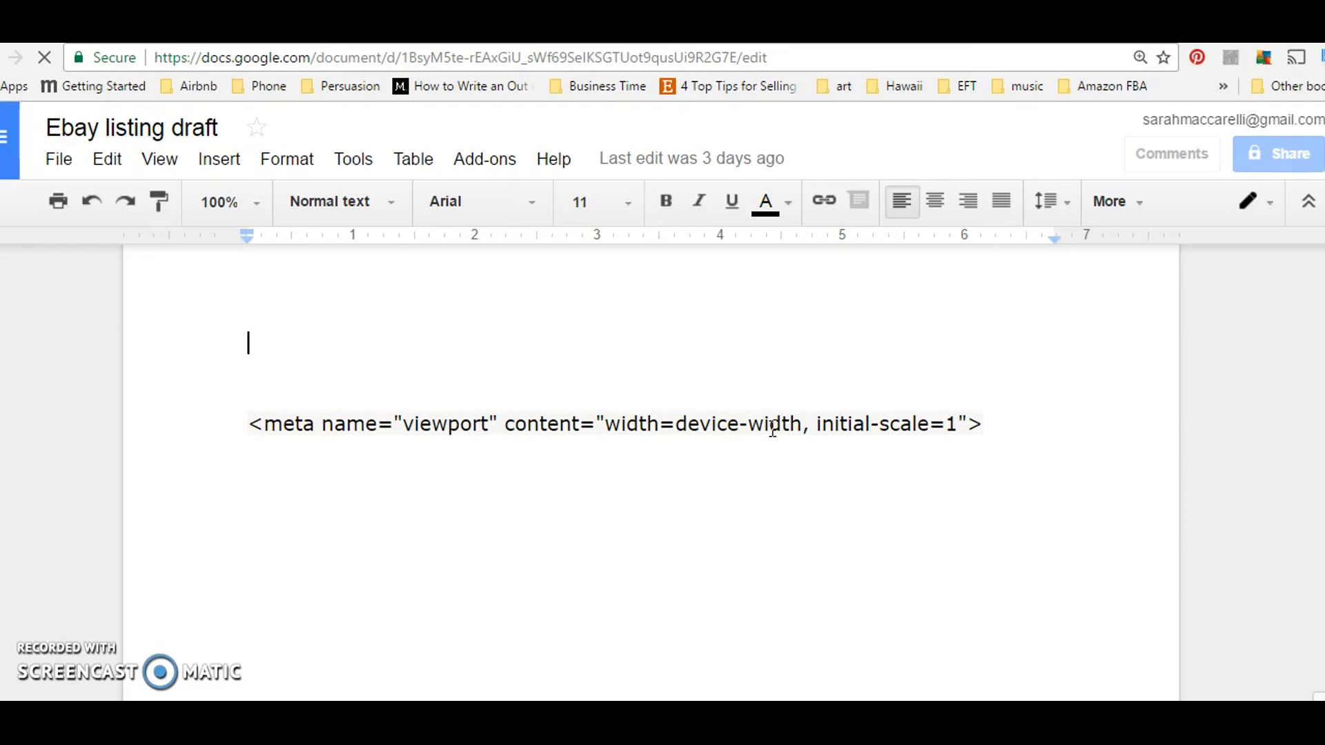
key(ctrl+v)
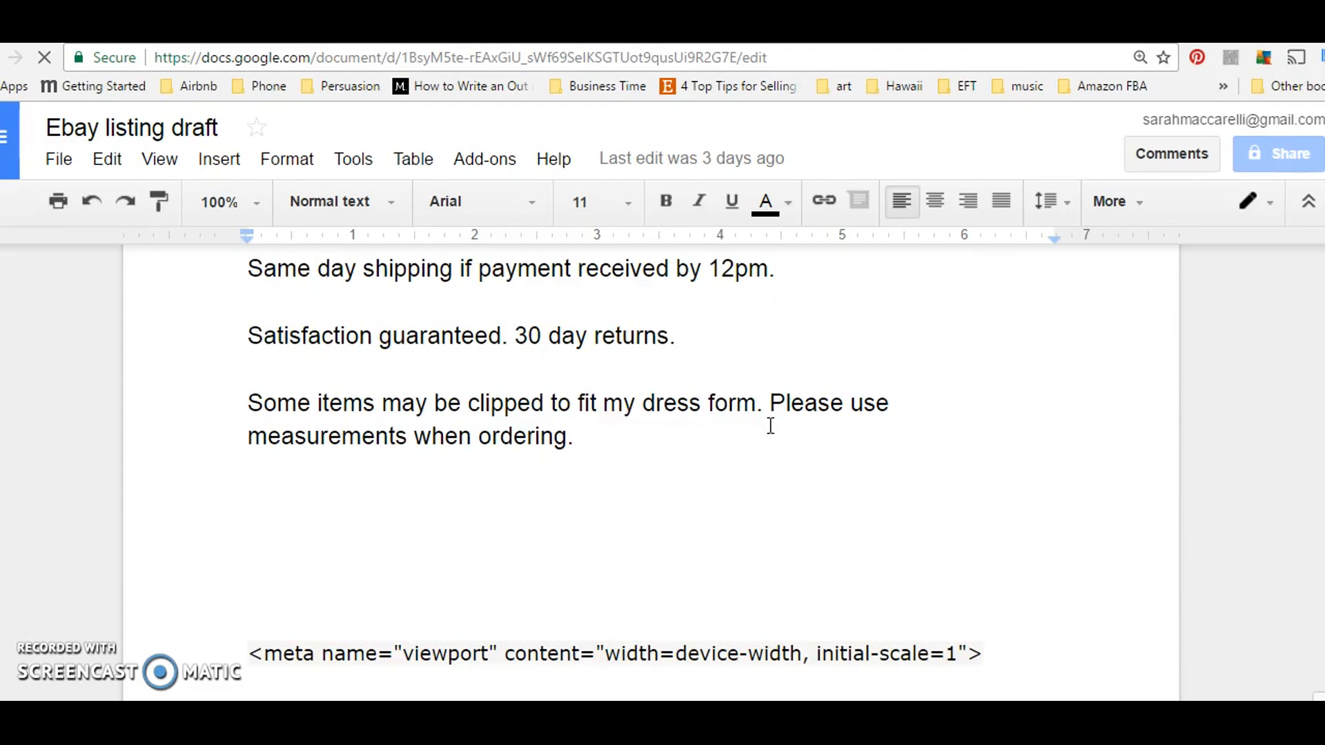
Copy the whole listing template text, from the "Type:" line through the viewport meta tag.
scroll(766, 425, up, 9)
drag(236, 388, 580, 360)
key(ctrl+c)
scroll(418, 428, down, 12)
scroll(579, 360, up, 13)
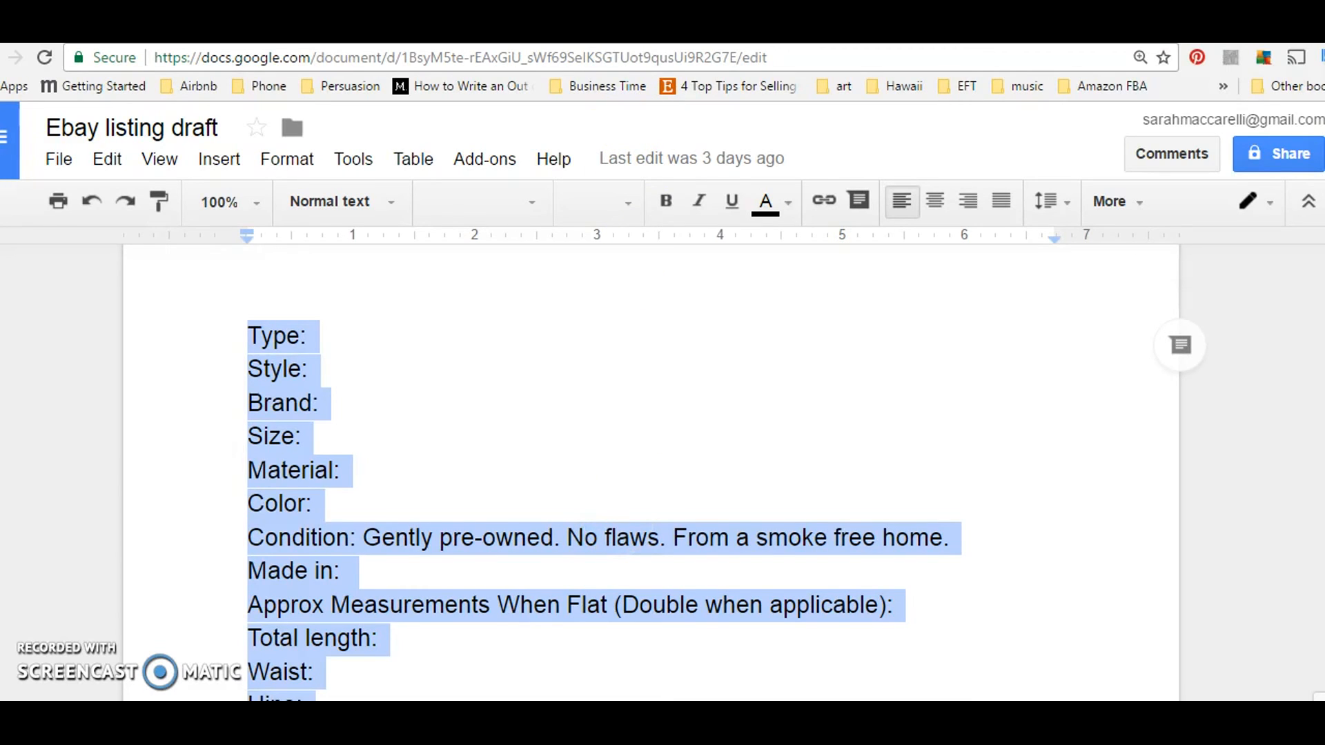
Switch to the eBay listing form and paste the copied template below the title text in the item description.
key(ctrl+Tab)
key(ctrl+Tab)
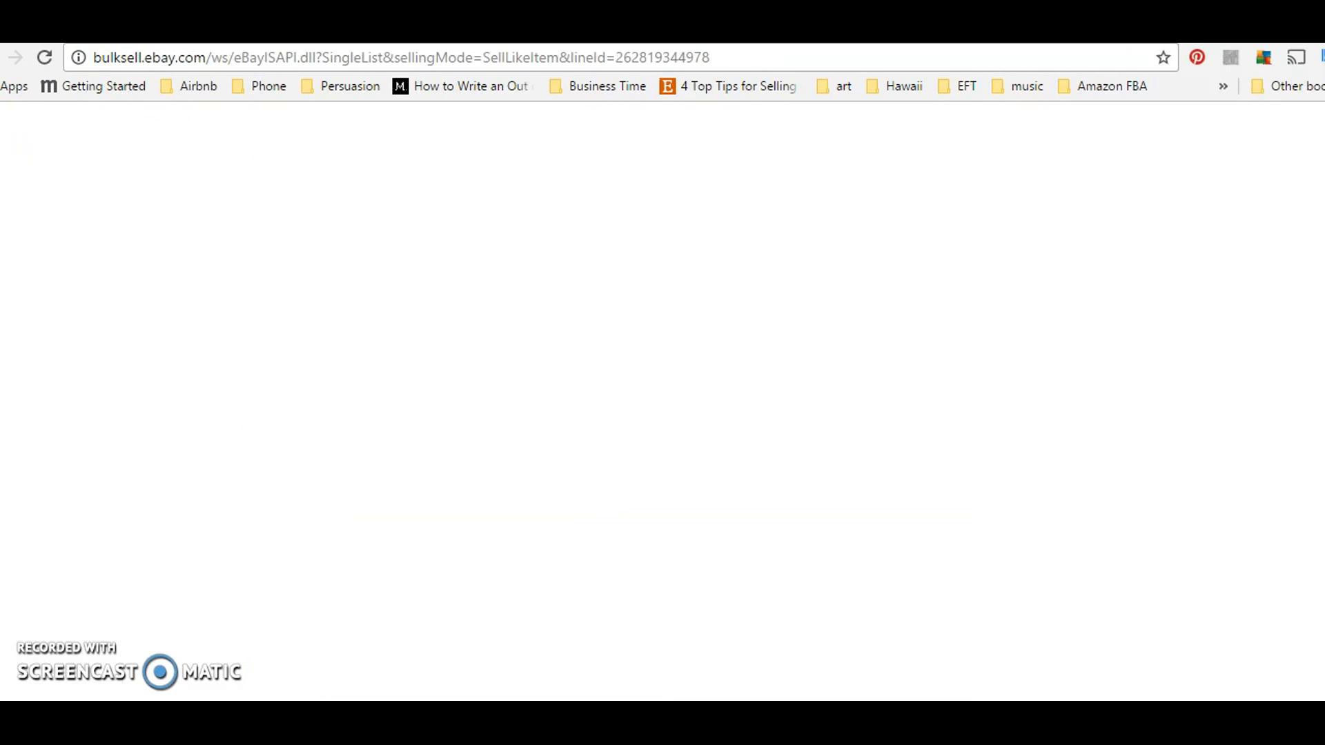
scroll(875, 494, down, 3)
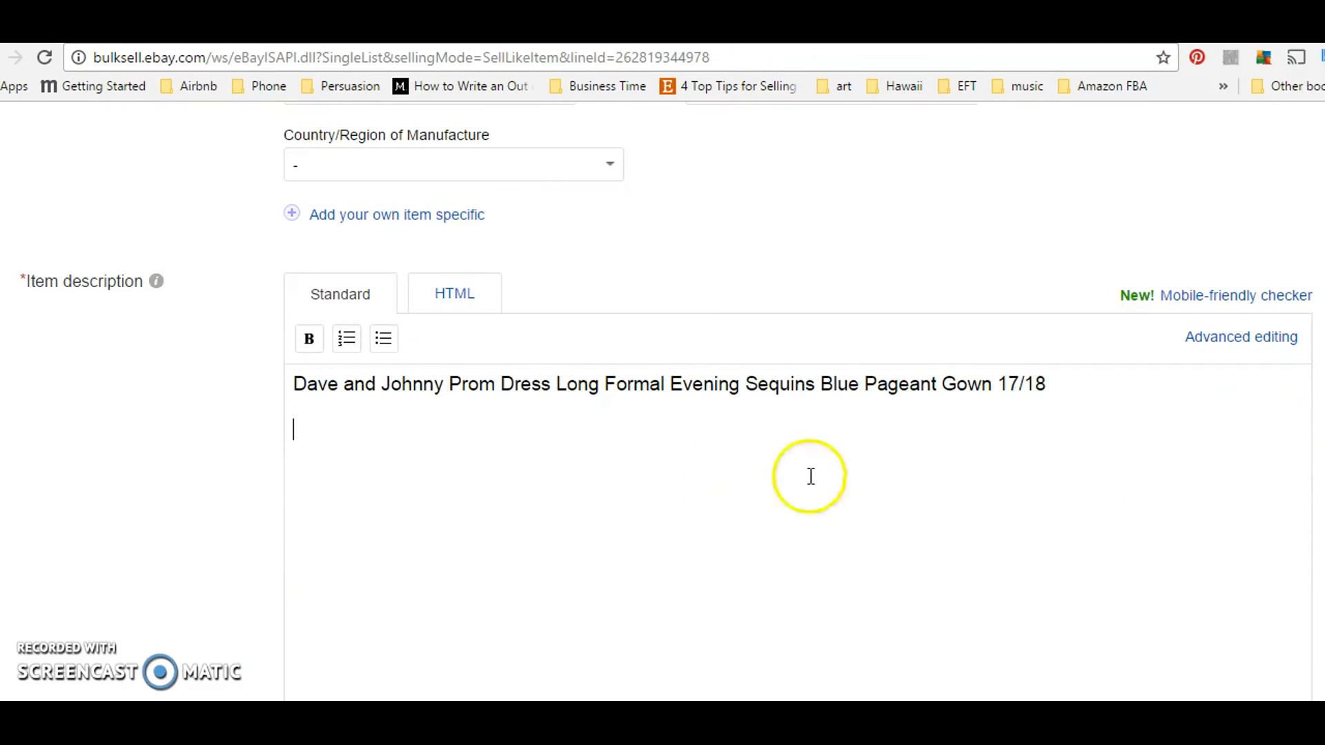
click(701, 521)
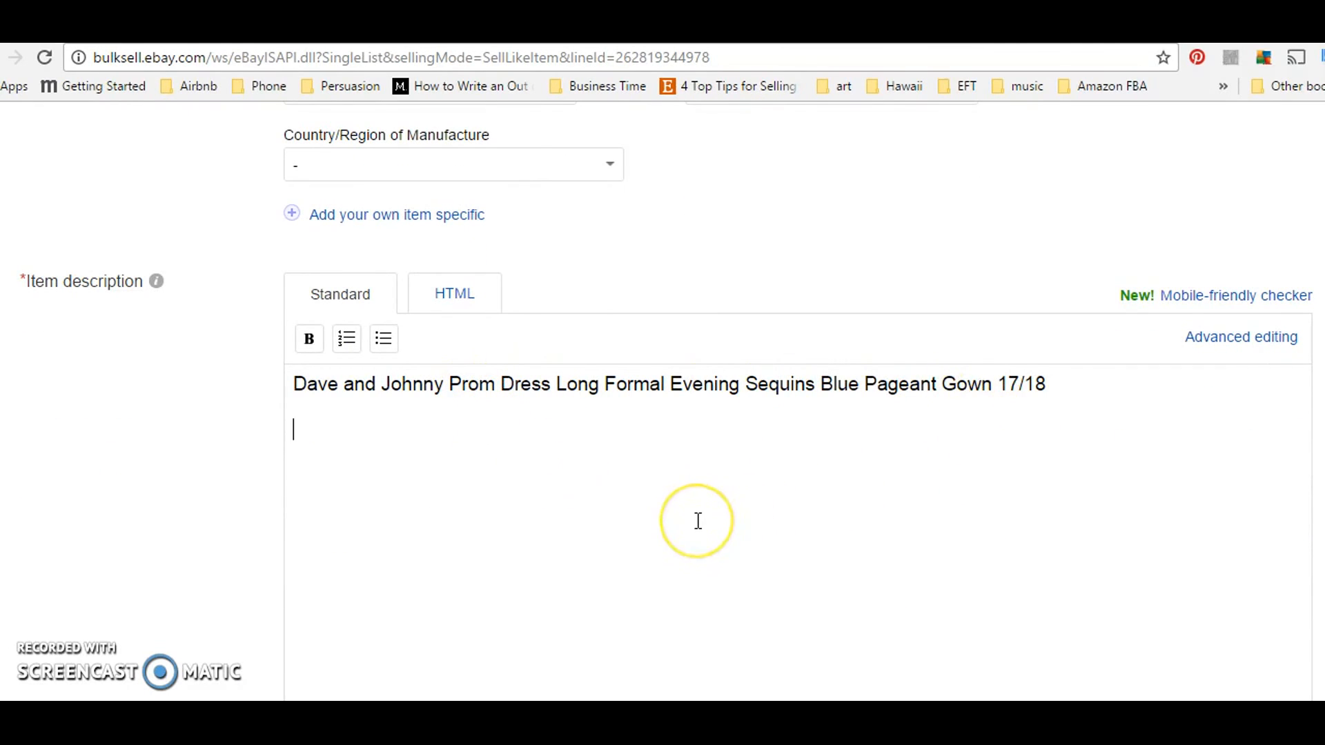
key(ctrl+v)
scroll(699, 521, down, 4)
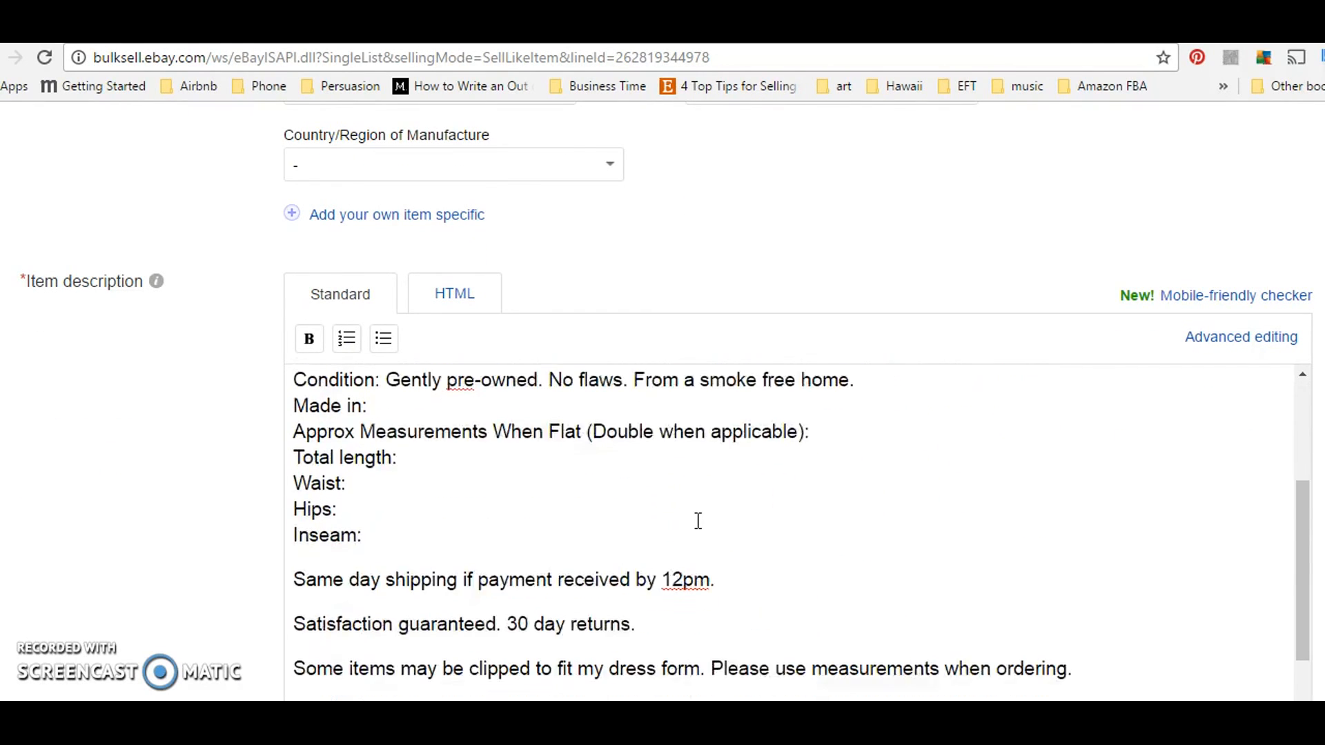
Delete the same day shipping, returns and dress form paragraphs and the viewport meta tag from the description.
click(292, 476)
drag(505, 516, 1085, 573)
key(BackSpace)
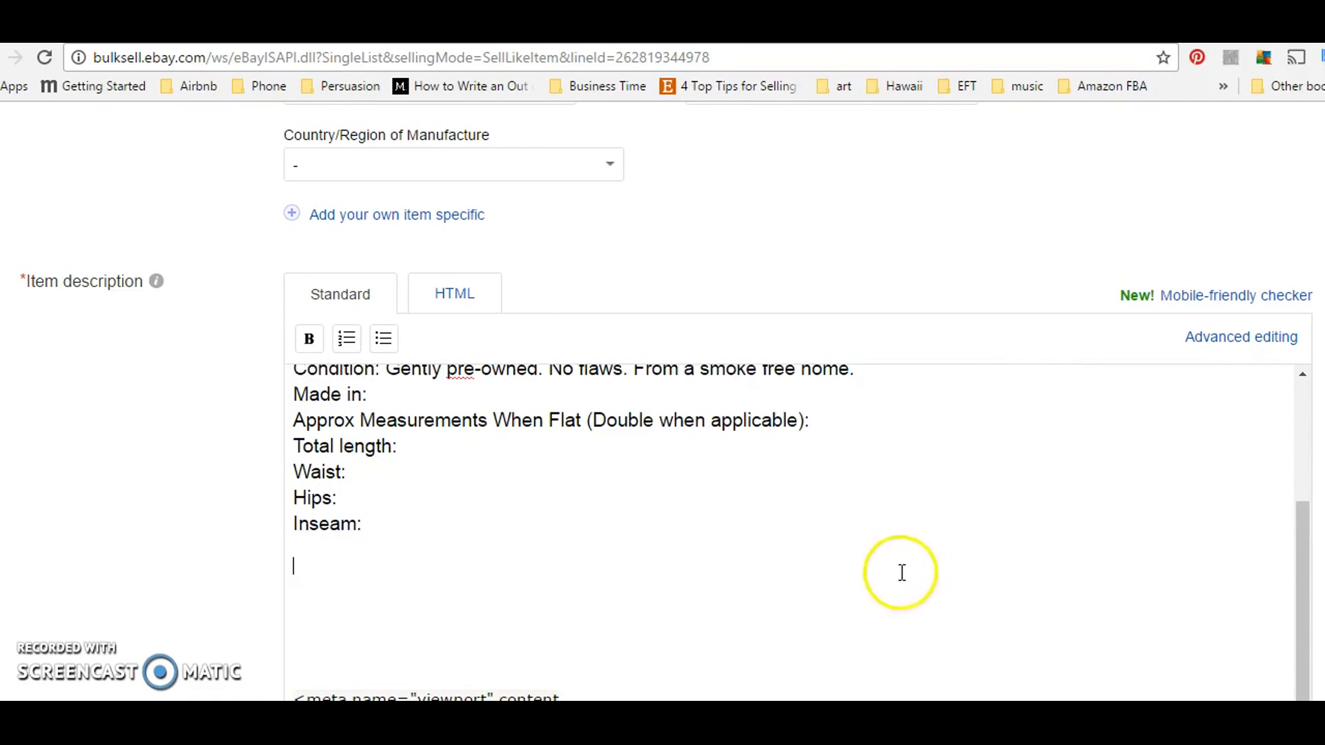
drag(560, 676, 290, 666)
key(BackSpace)
key(BackSpace)
key(BackSpace)
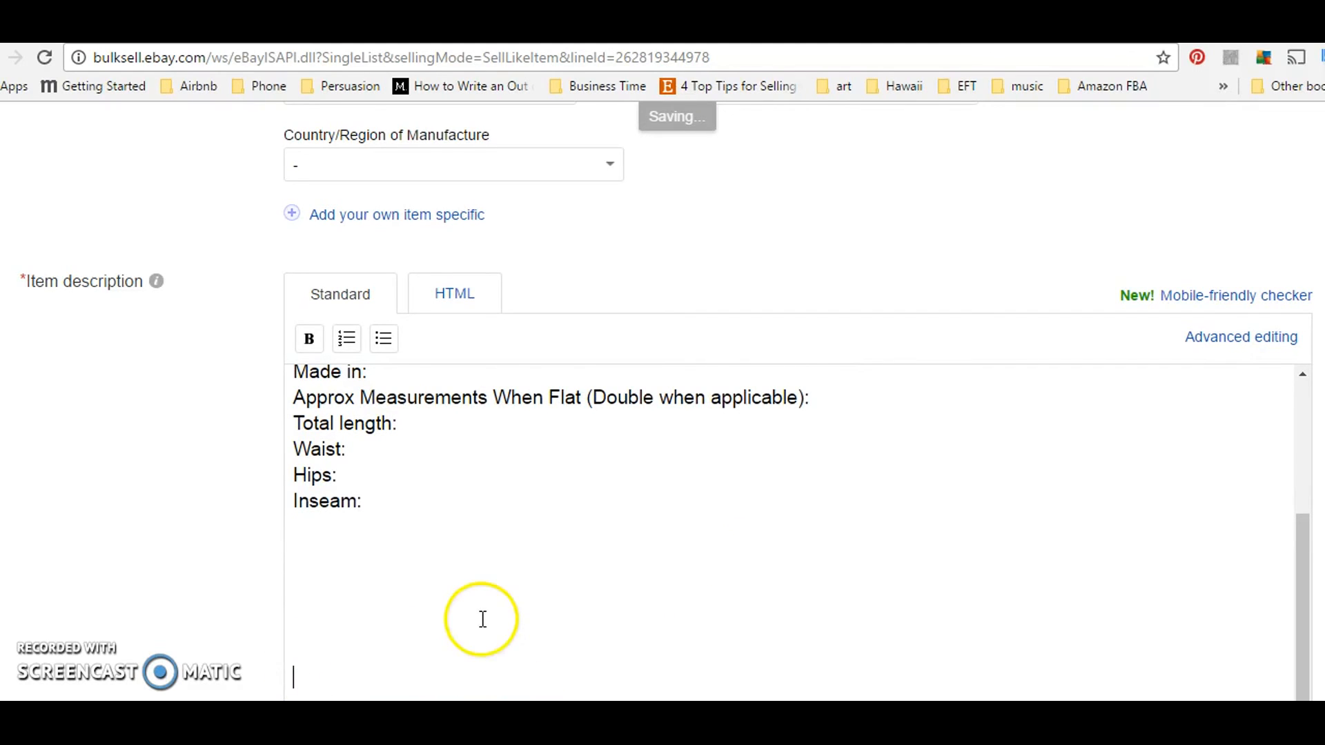
Add a "Bust:" line below "Total length:" and remove the "Inseam:" line from the description's measurements.
scroll(450, 588, up, 1)
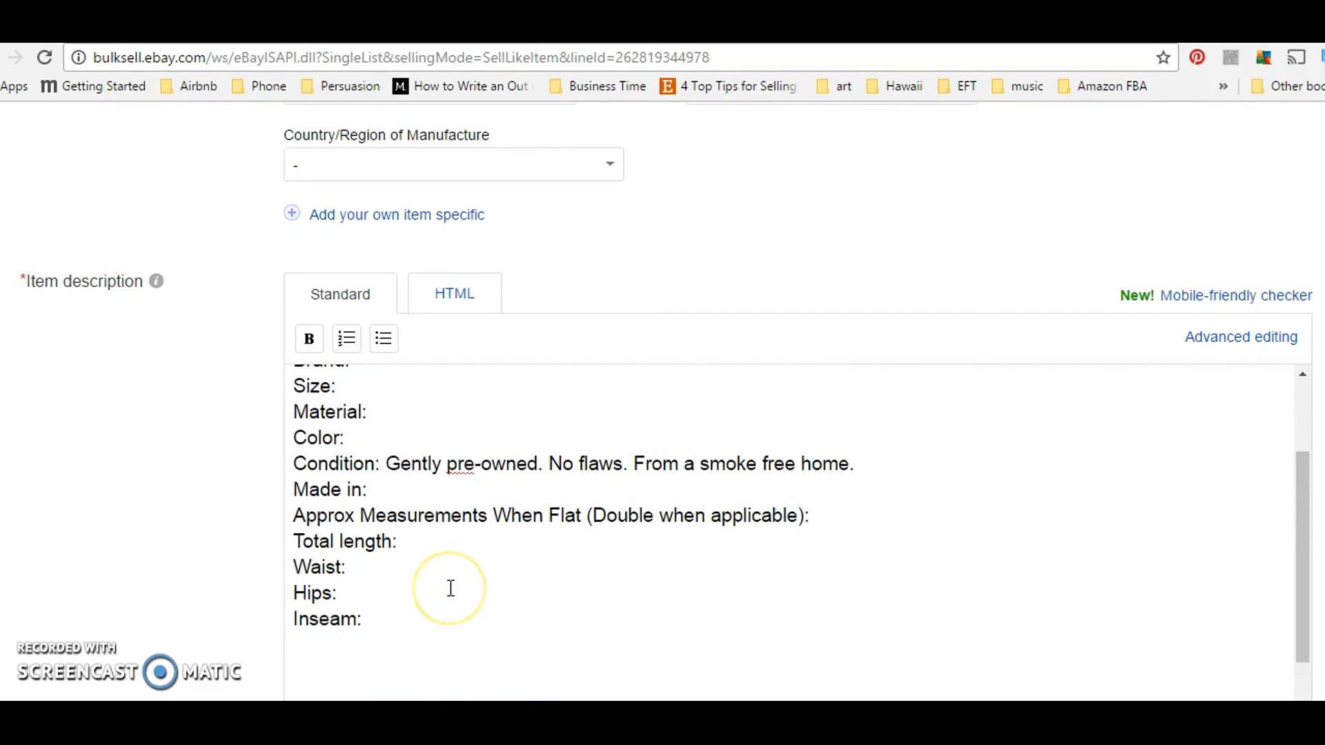
click(426, 540)
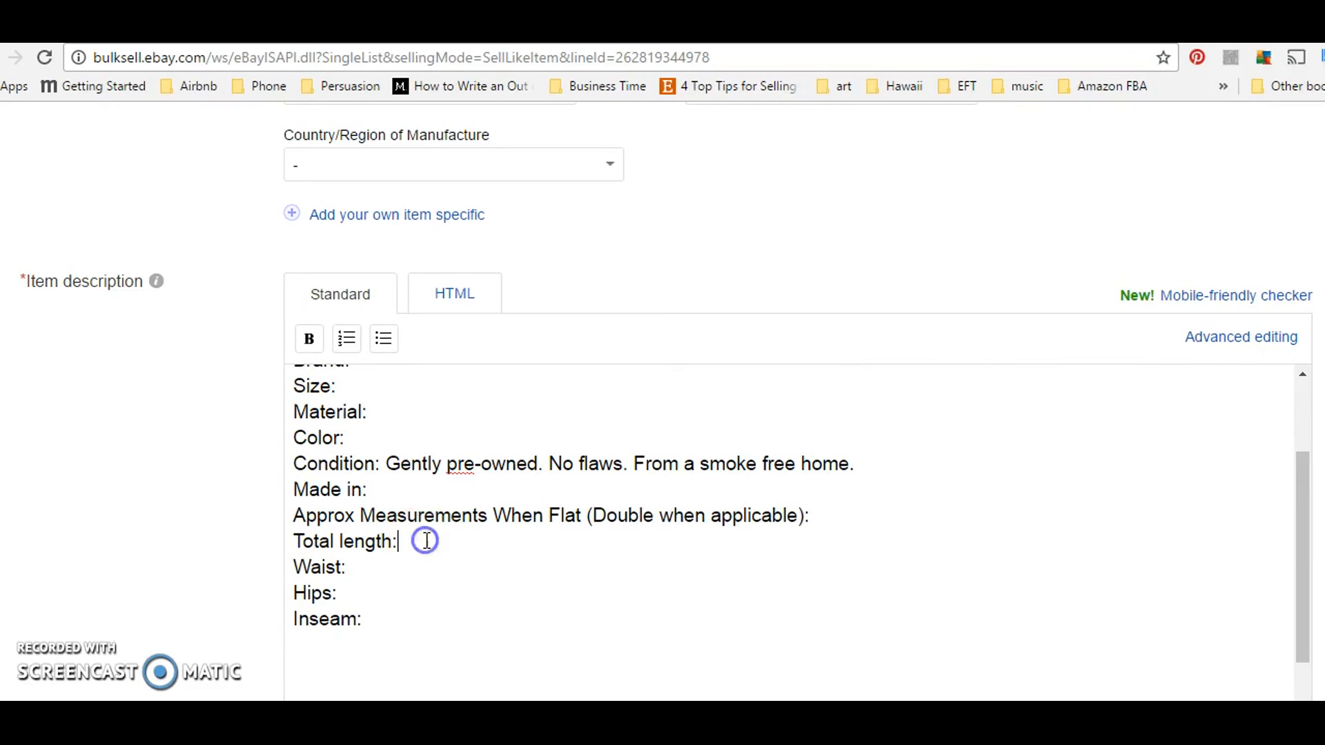
key(Return)
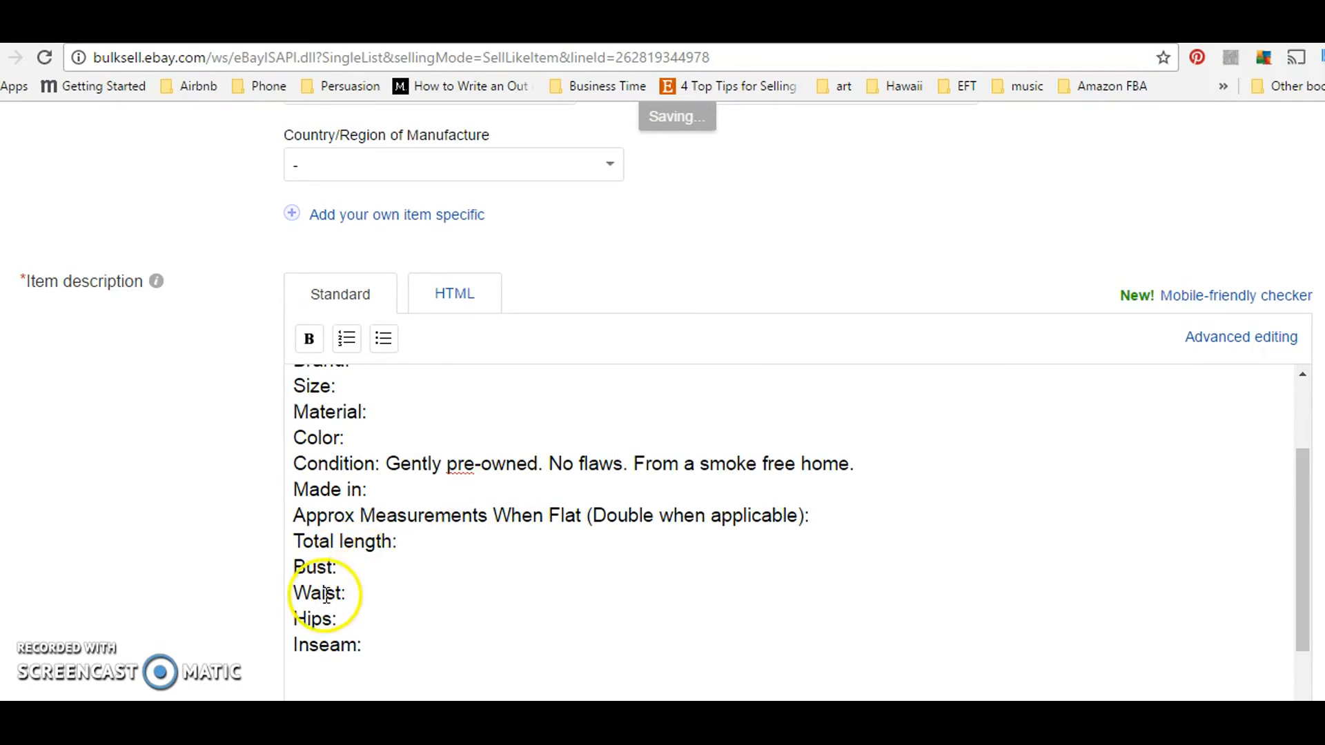
click(363, 644)
shift+click(287, 644)
key(BackSpace)
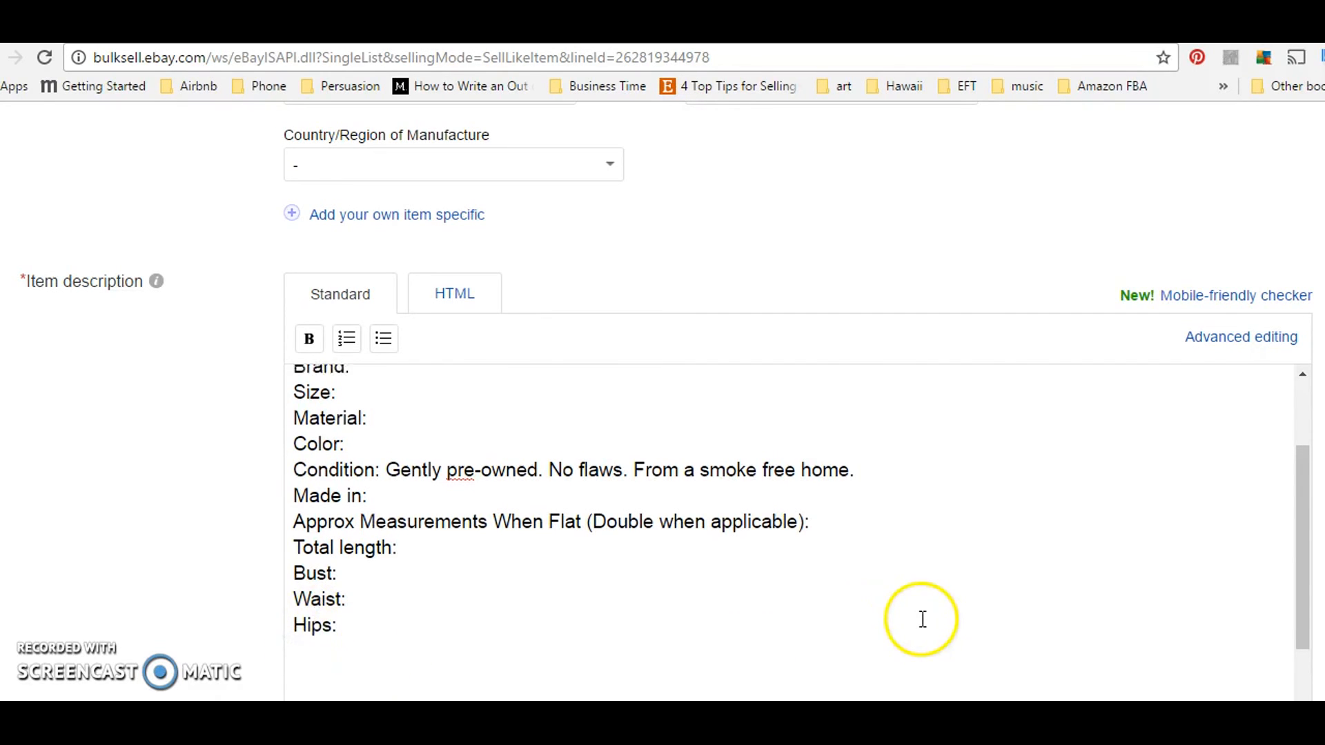
Enter Dress as the description's type and copy "Formal Evening Sequins Blue Pageant Gown" from the title text into its style line.
scroll(923, 618, up, 3)
click(611, 427)
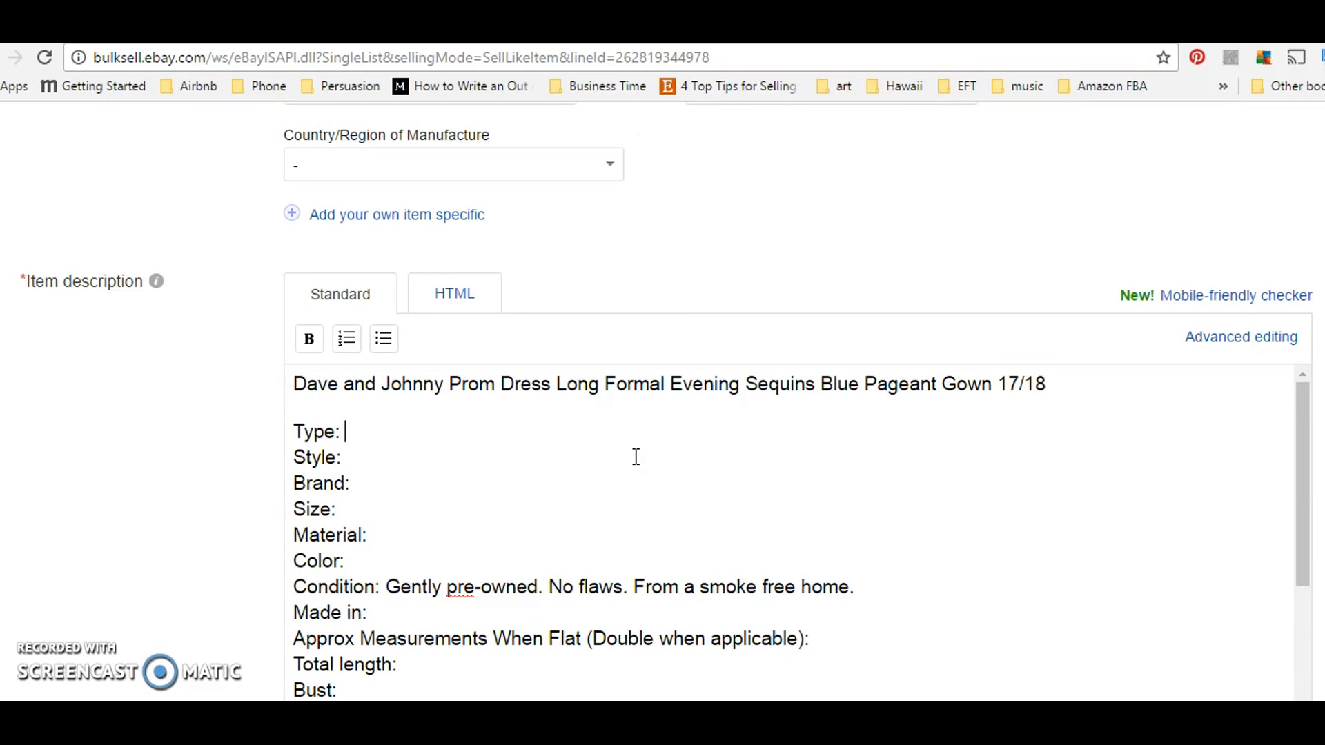
click(594, 455)
drag(603, 381, 990, 376)
key(ctrl+c)
click(499, 477)
click(455, 460)
key(BackSpace)
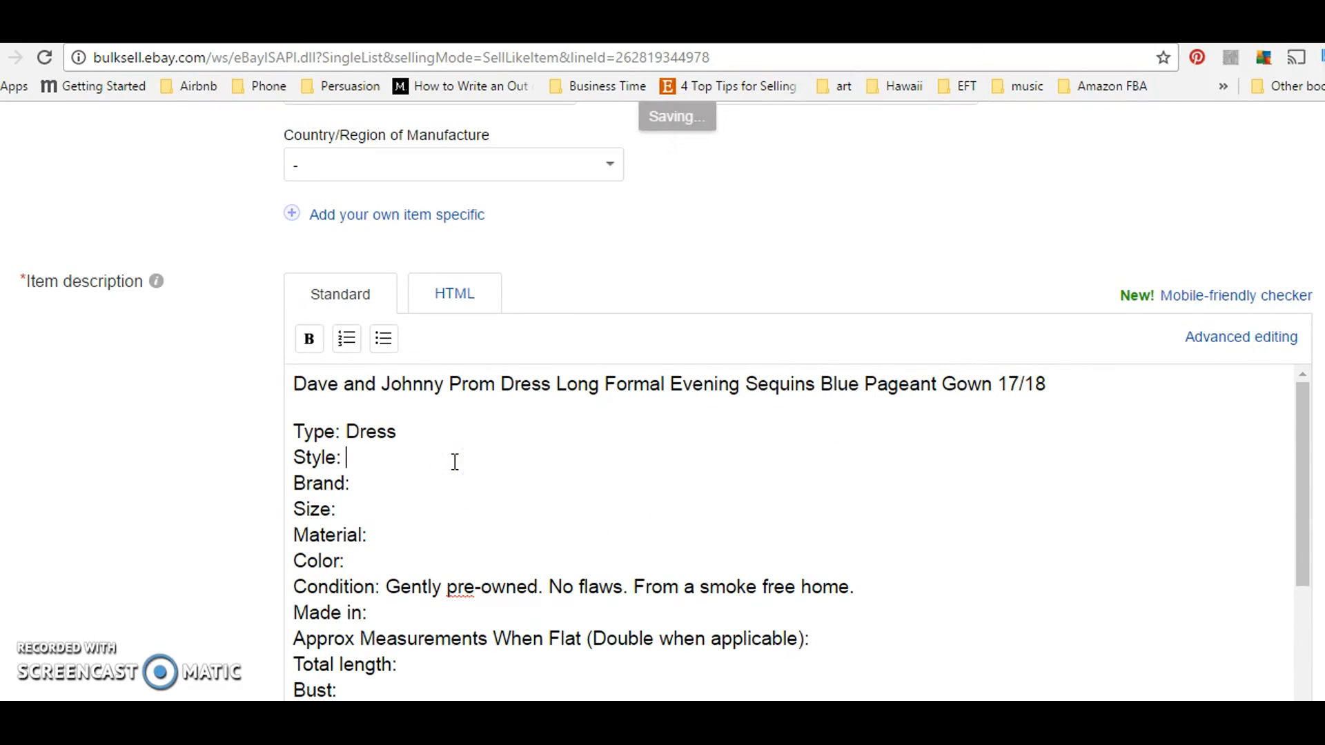
key(ctrl+v)
Remove "Blue" from the description's style line and append "Prom Dress" after "Pageant Gown".
click(606, 452)
key(BackSpace)
key(BackSpace)
key(BackSpace)
key(BackSpace)
key(BackSpace)
click(745, 453)
text(Prom Dress)
click(640, 483)
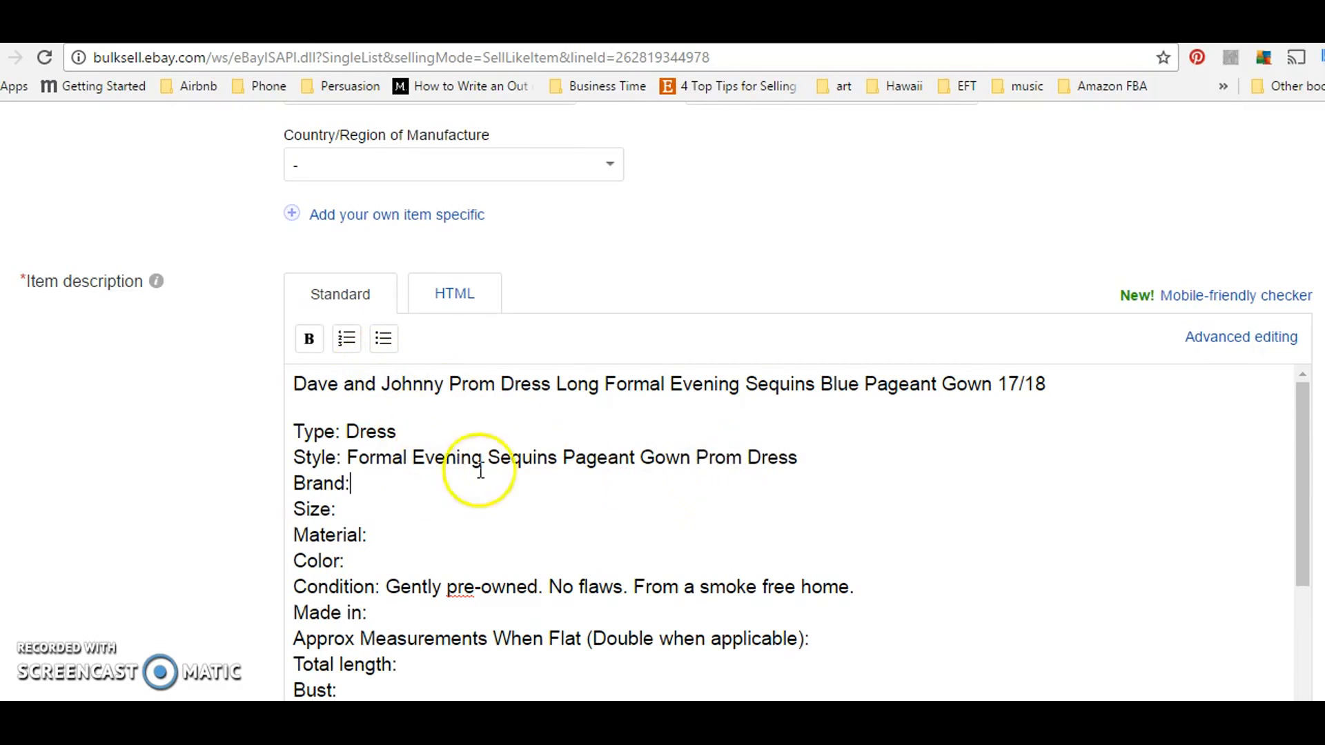
Review the rest of the description and the pricing section, and check the original listing and the sold Dave and Johnny dresses for comparison.
scroll(528, 466, down, 4)
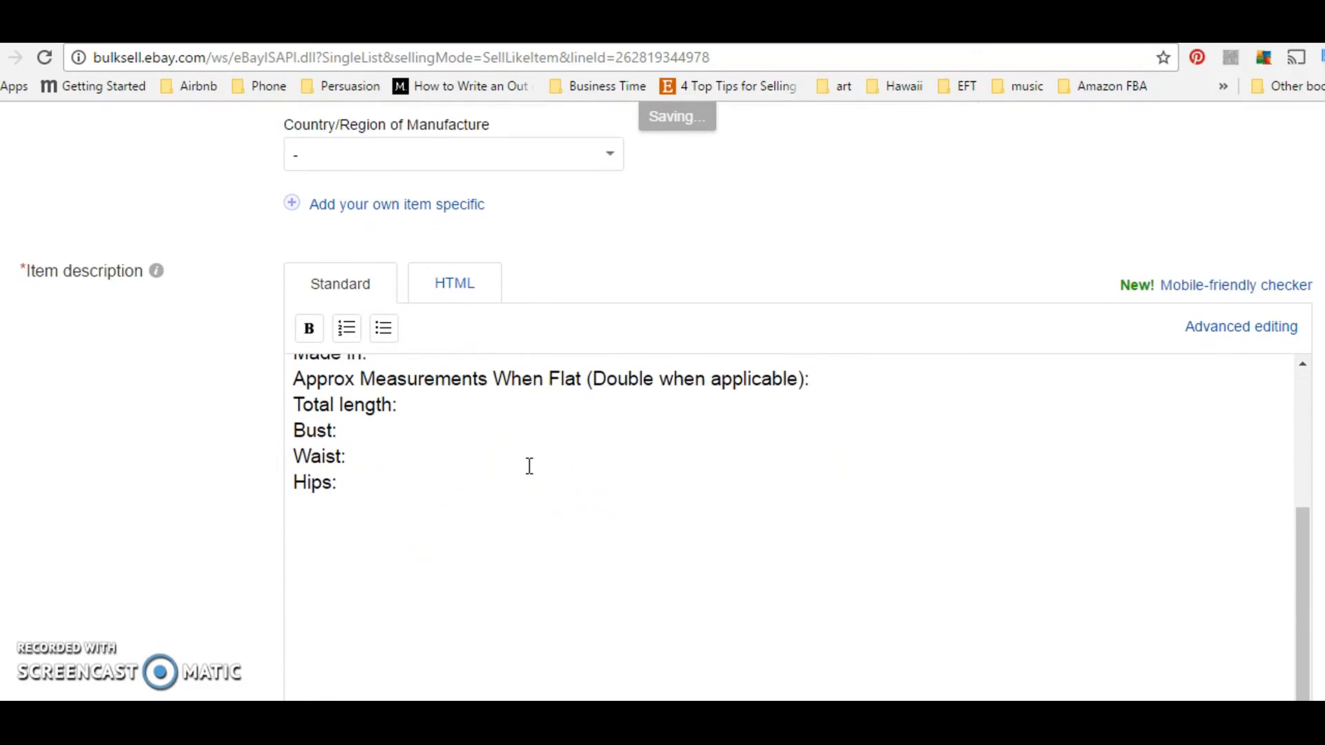
scroll(528, 466, down, 6)
scroll(537, 461, down, 2)
scroll(914, 424, down, 1)
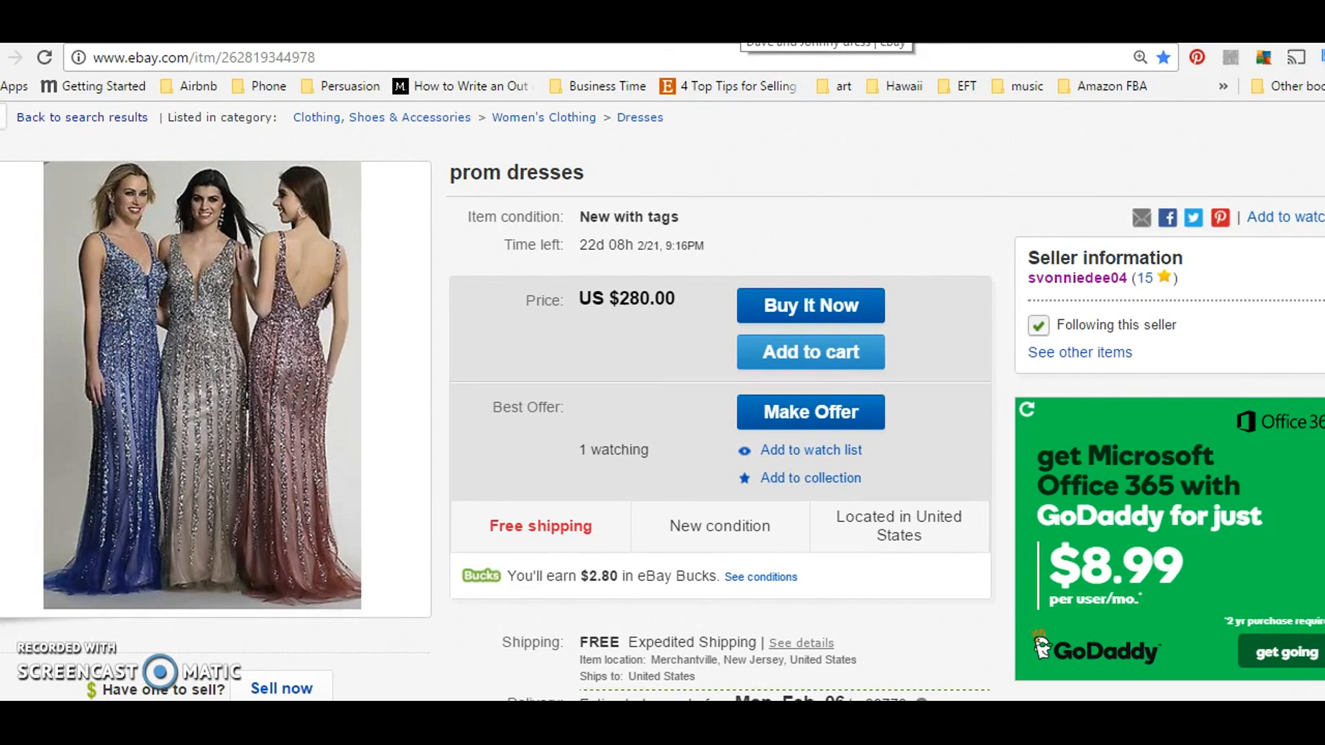
key(alt+Left)
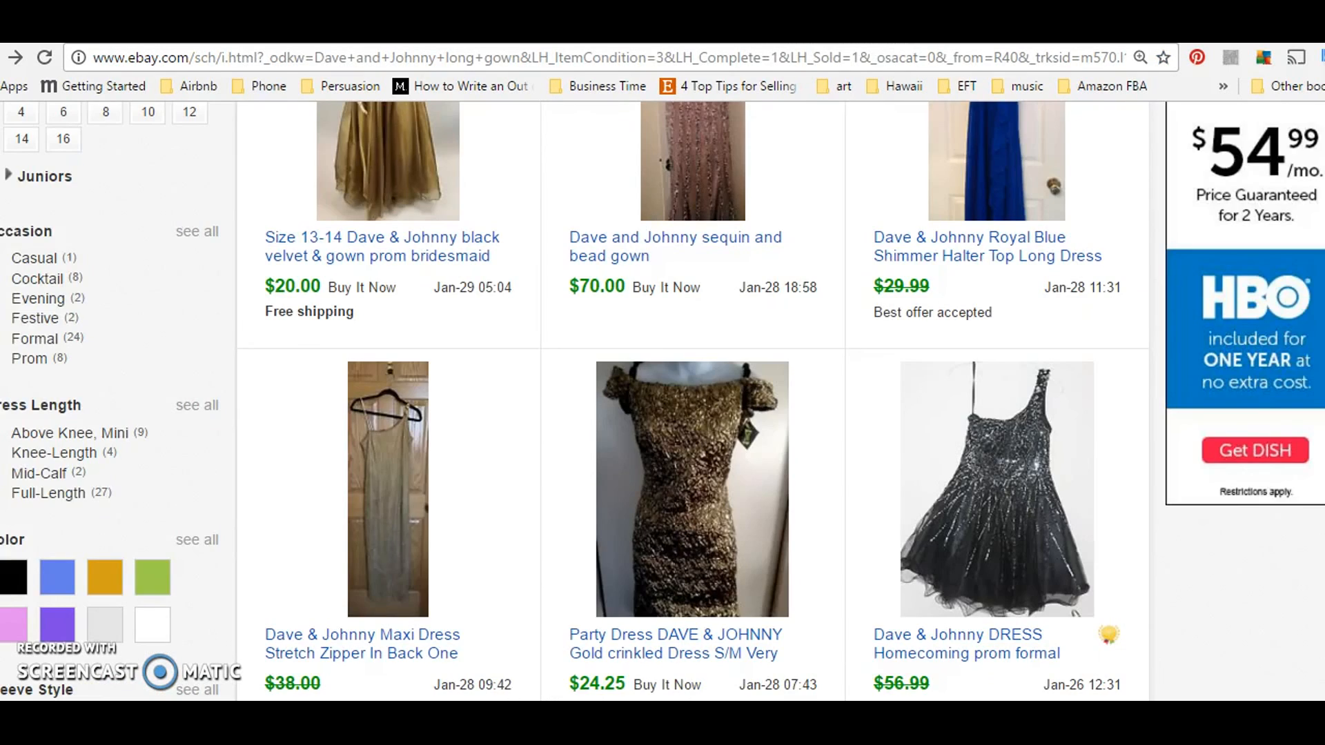
key(ctrl+Tab)
Review the form's price, donation, payment, return, shipping and fee sections, and return to the listing title.
scroll(1050, 286, down, 1)
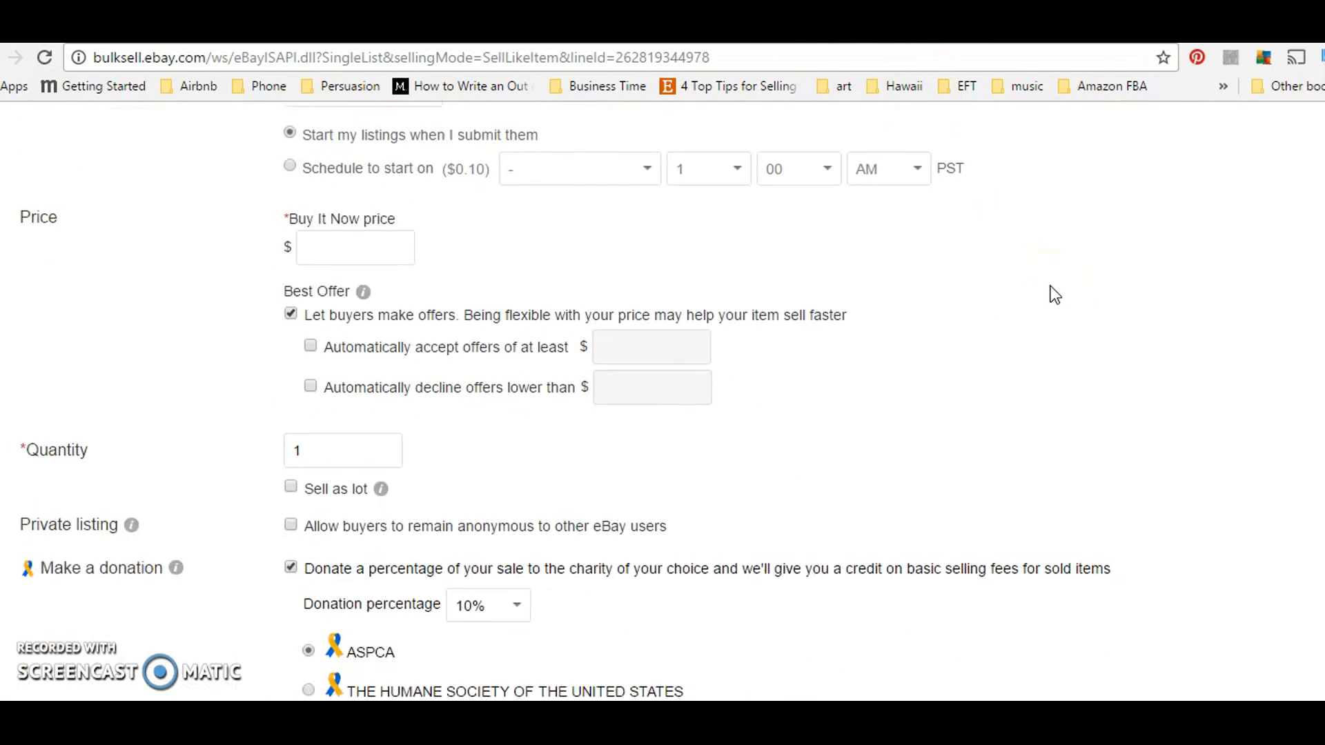
scroll(1054, 295, down, 3)
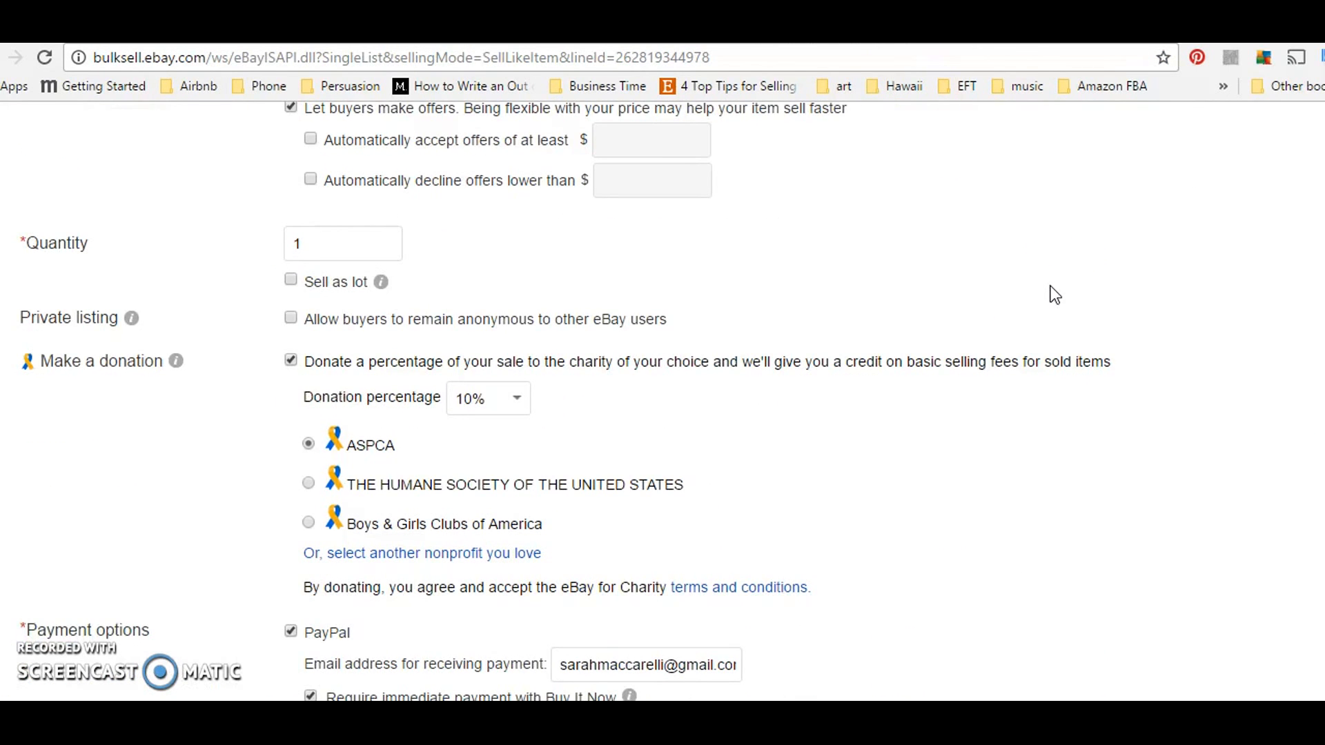
scroll(1050, 287, down, 5)
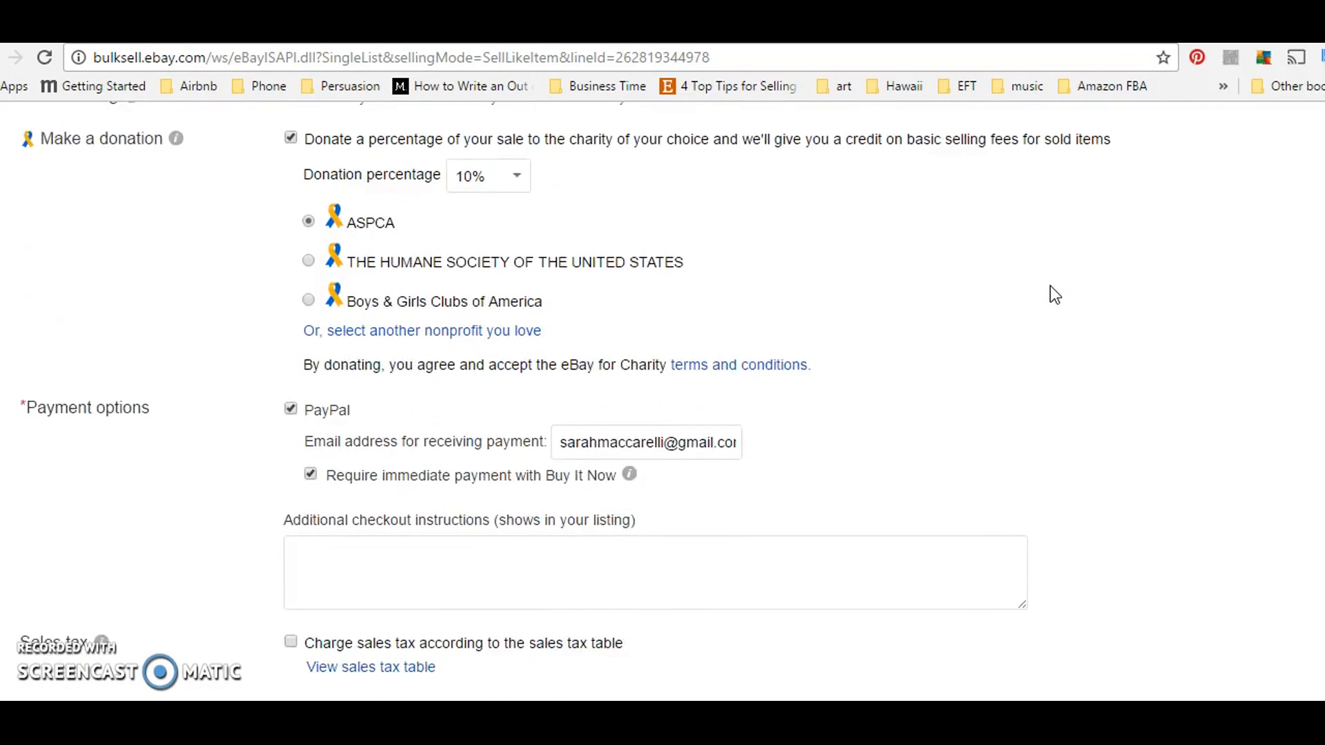
scroll(1050, 286, down, 12)
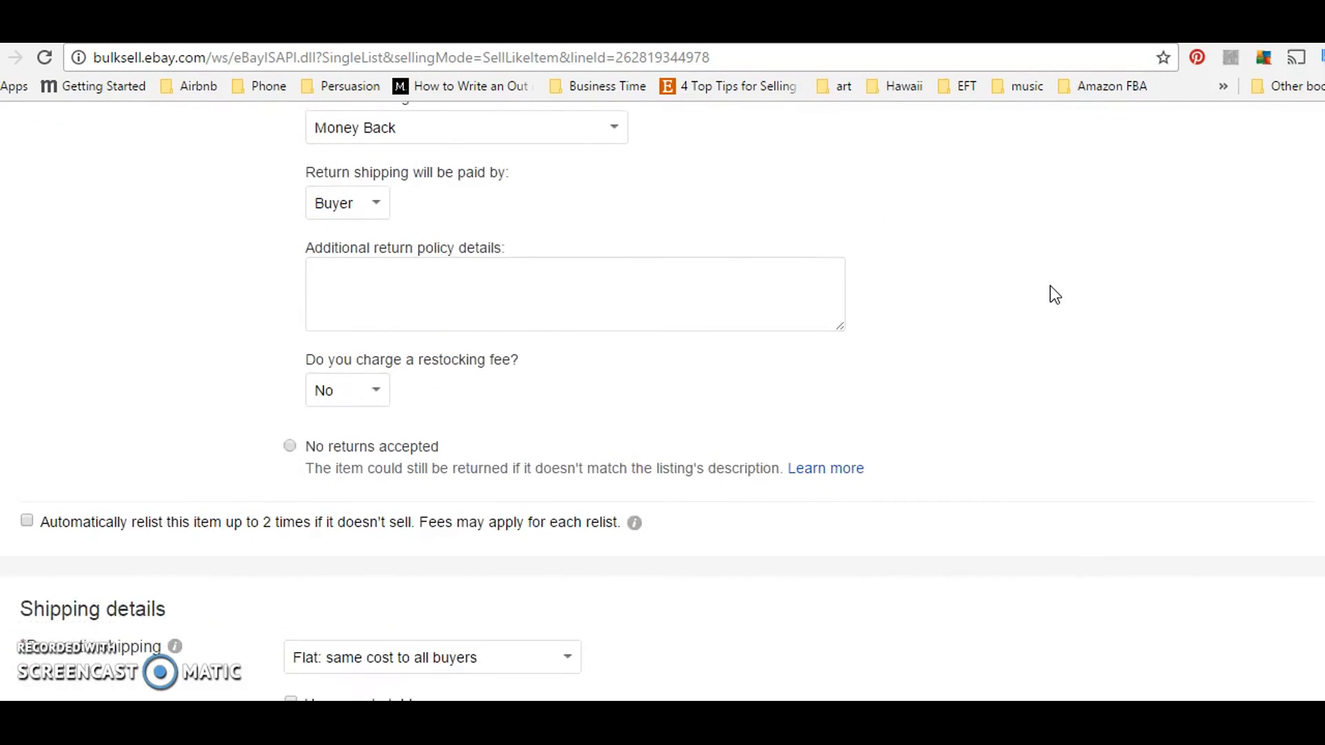
scroll(1050, 286, down, 4)
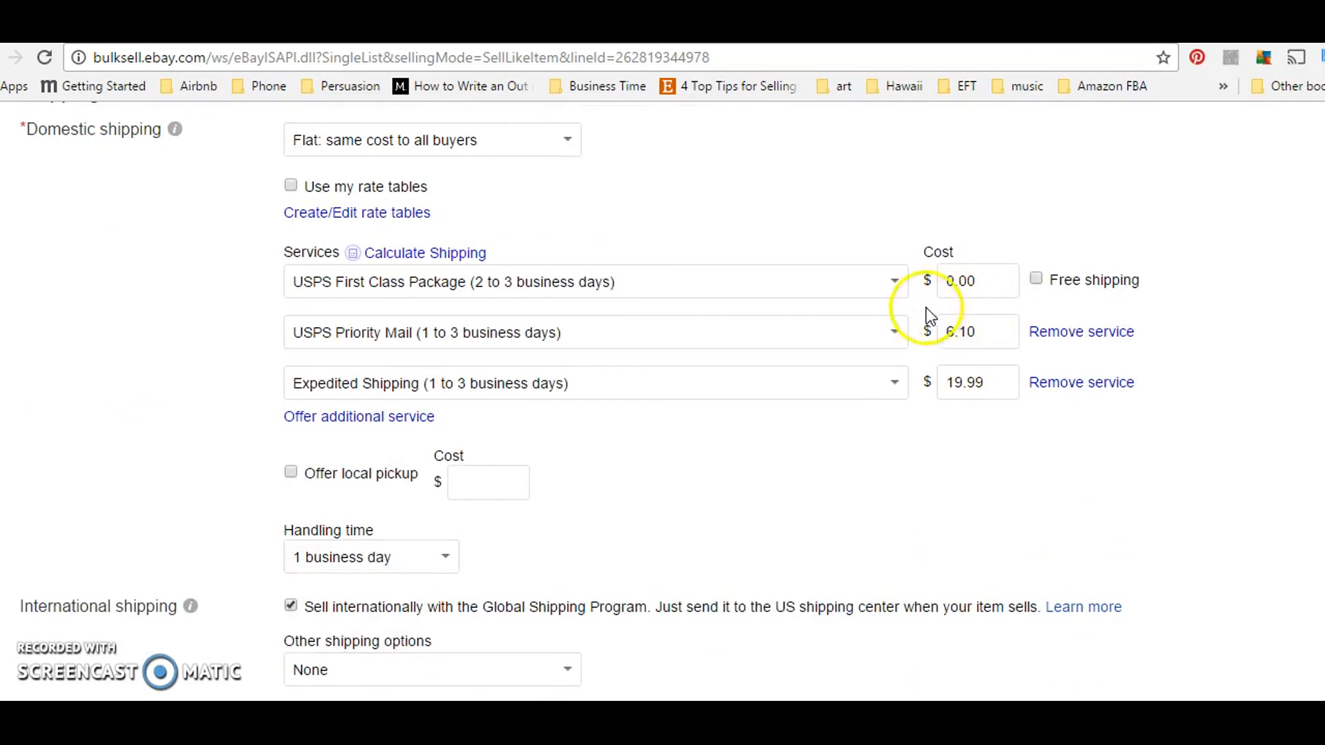
scroll(1179, 289, down, 8)
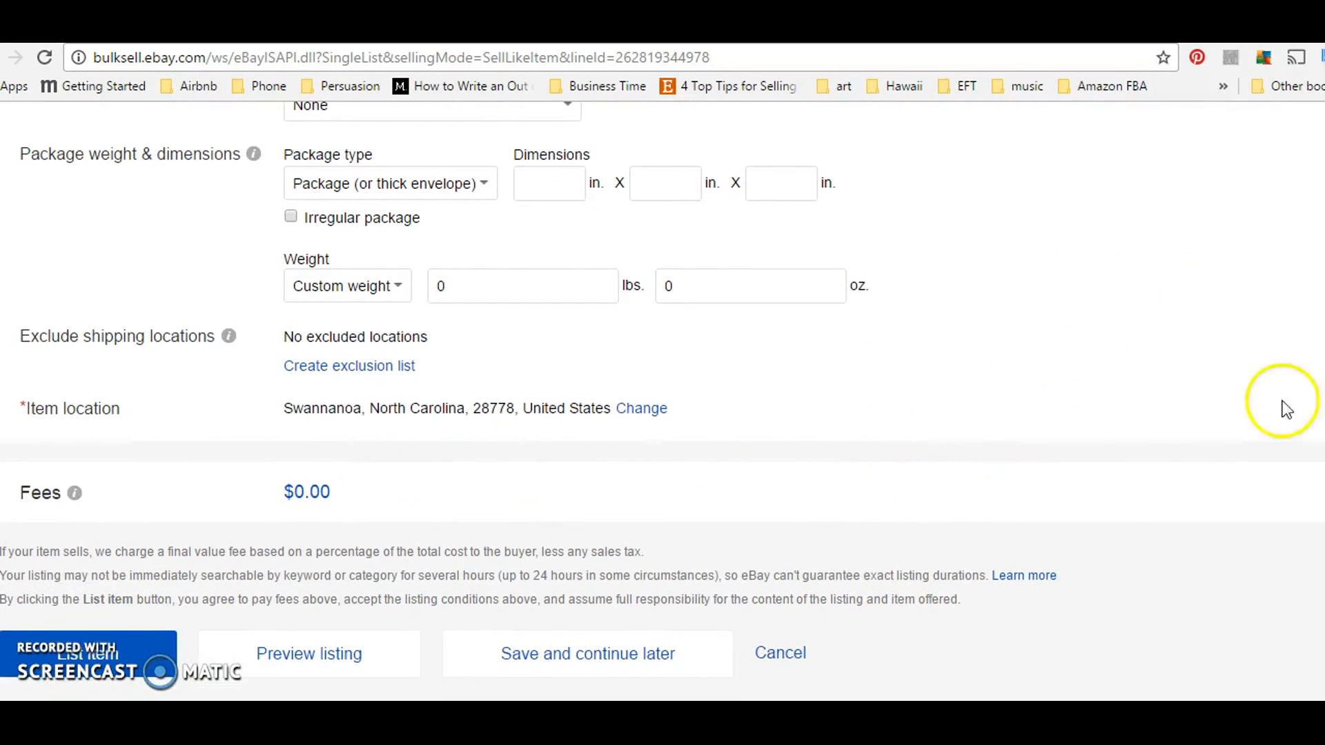
scroll(765, 148, up, 20)
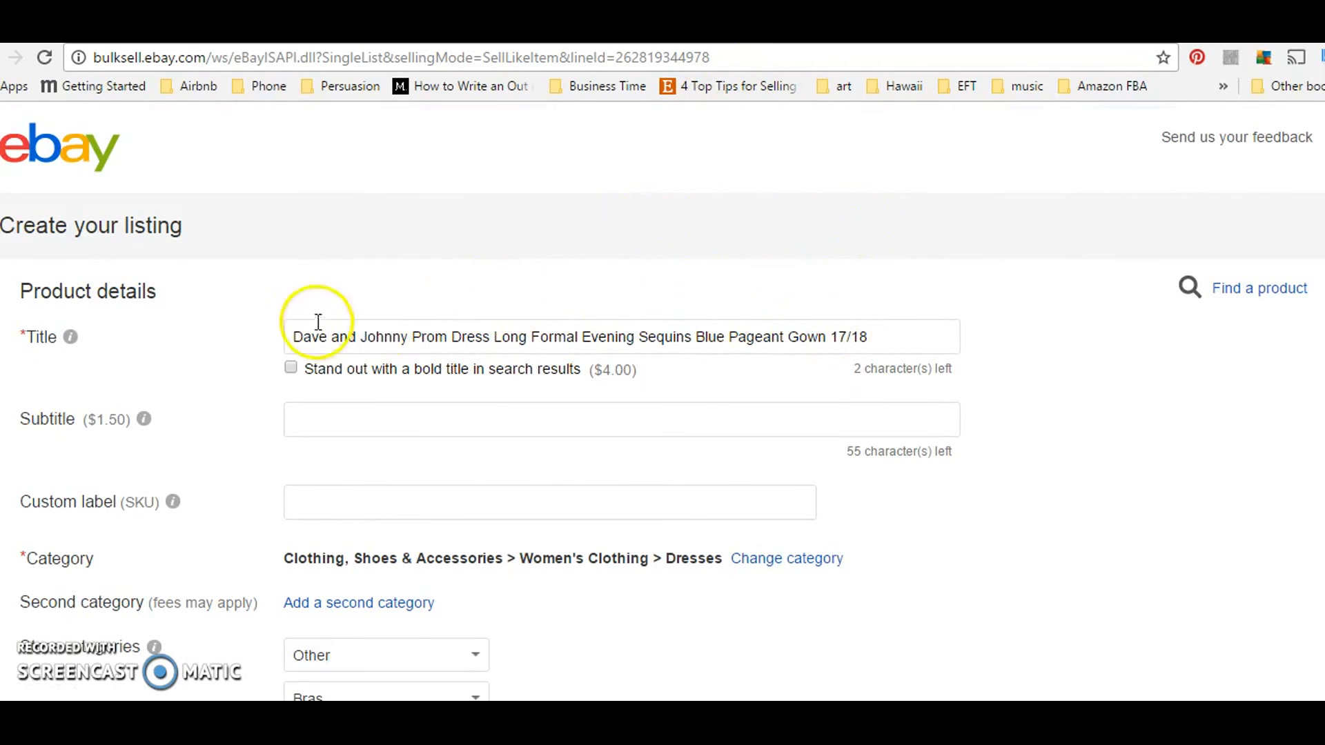
Switch to the original "prom dresses" listing and review its seller information, shipping, return policy, item specifics and description.
key(alt+Left)
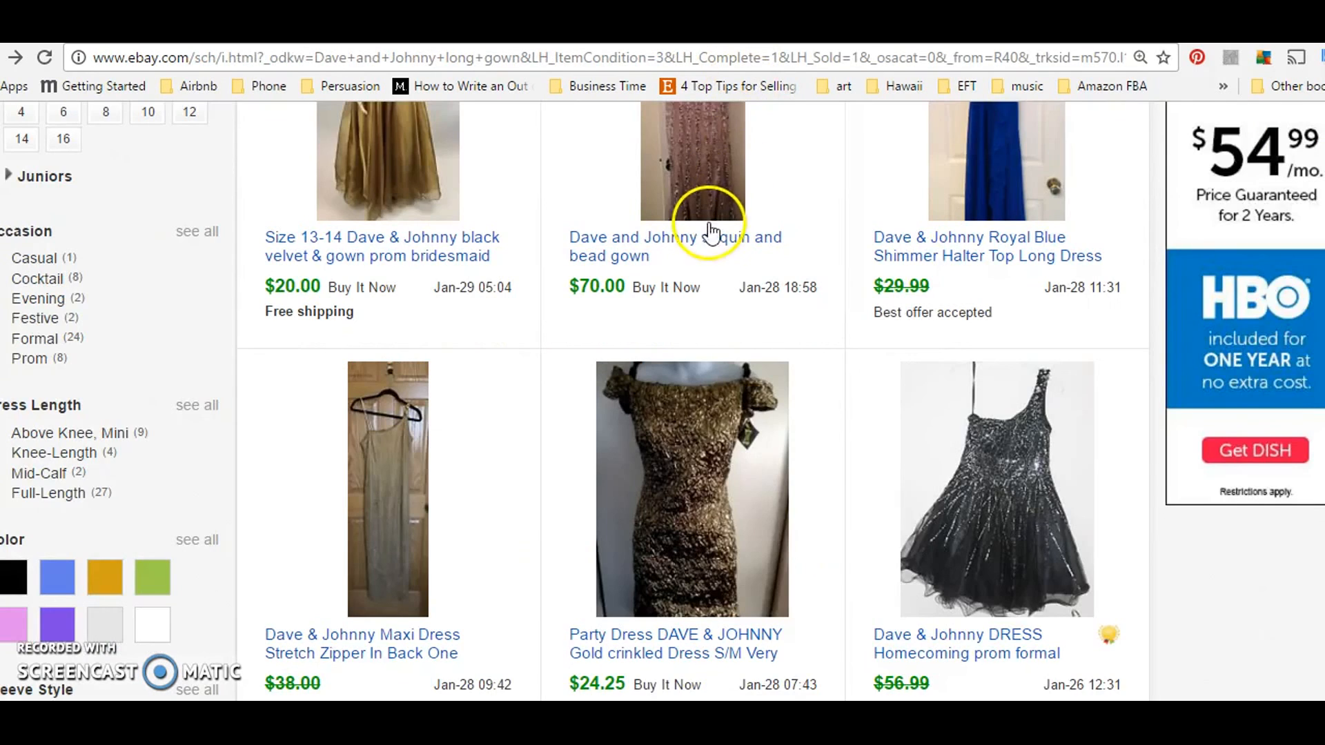
scroll(710, 230, up, 5)
click(566, 31)
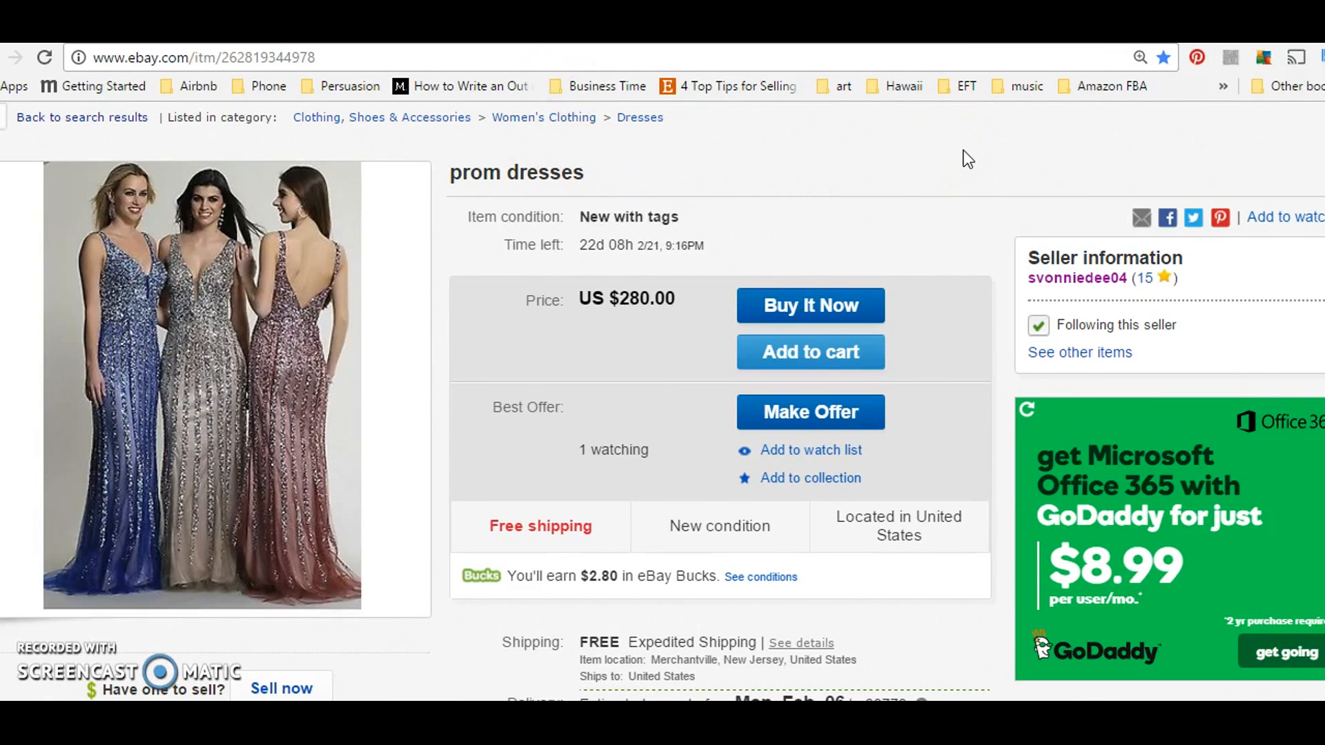
scroll(964, 157, up, 2)
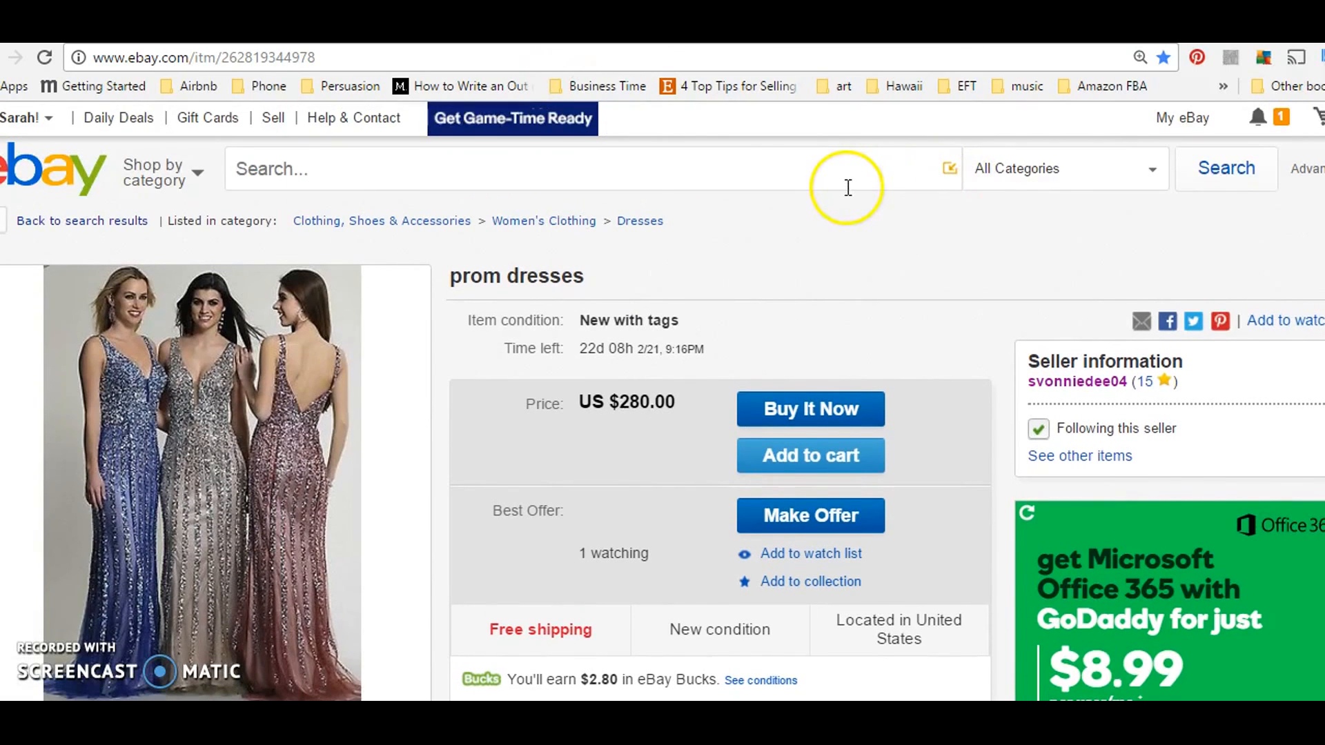
scroll(848, 187, down, 2)
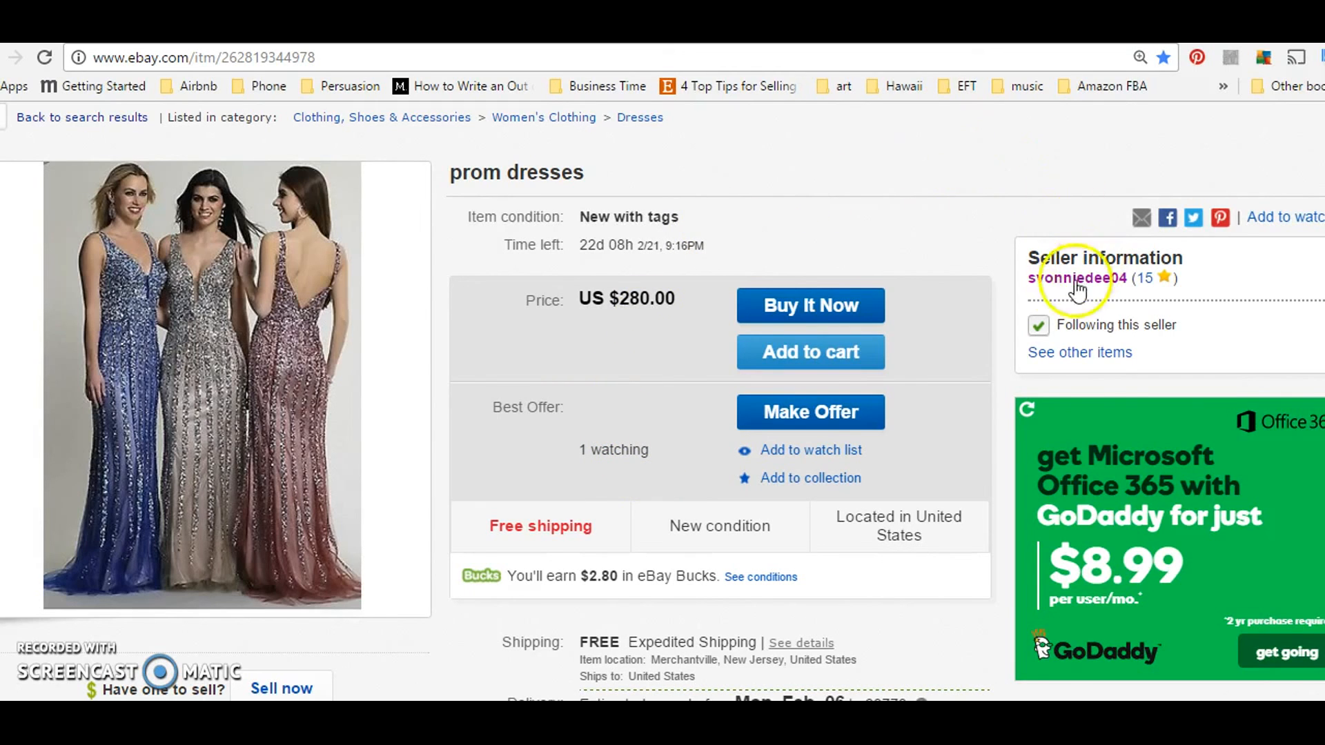
scroll(989, 172, down, 12)
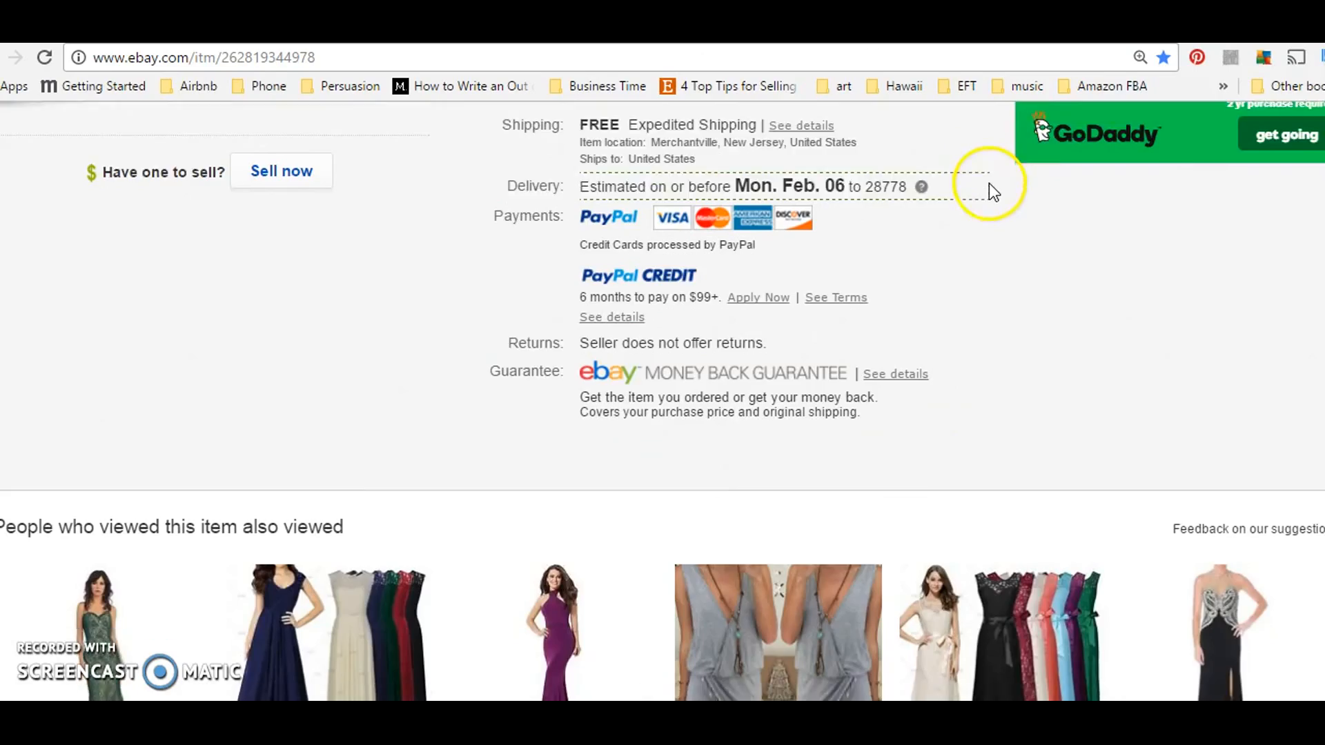
scroll(989, 183, down, 7)
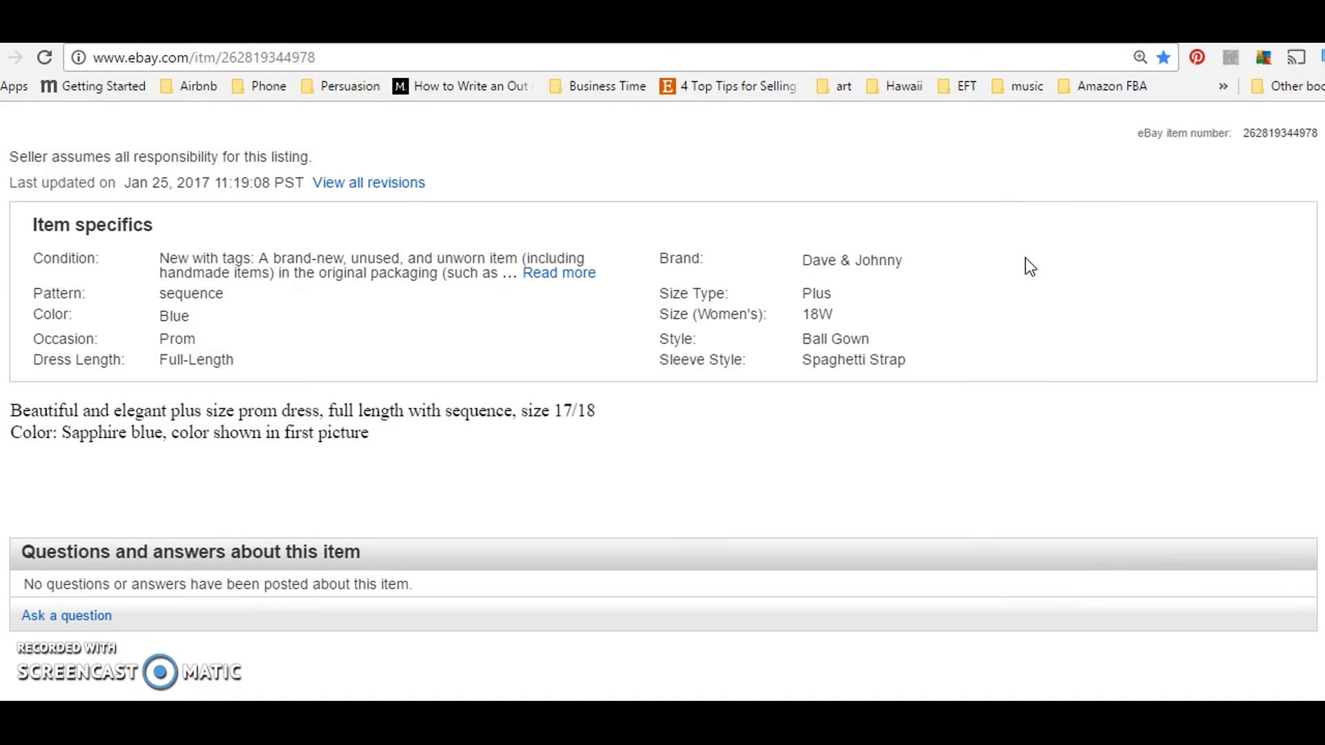
scroll(1037, 403, up, 10)
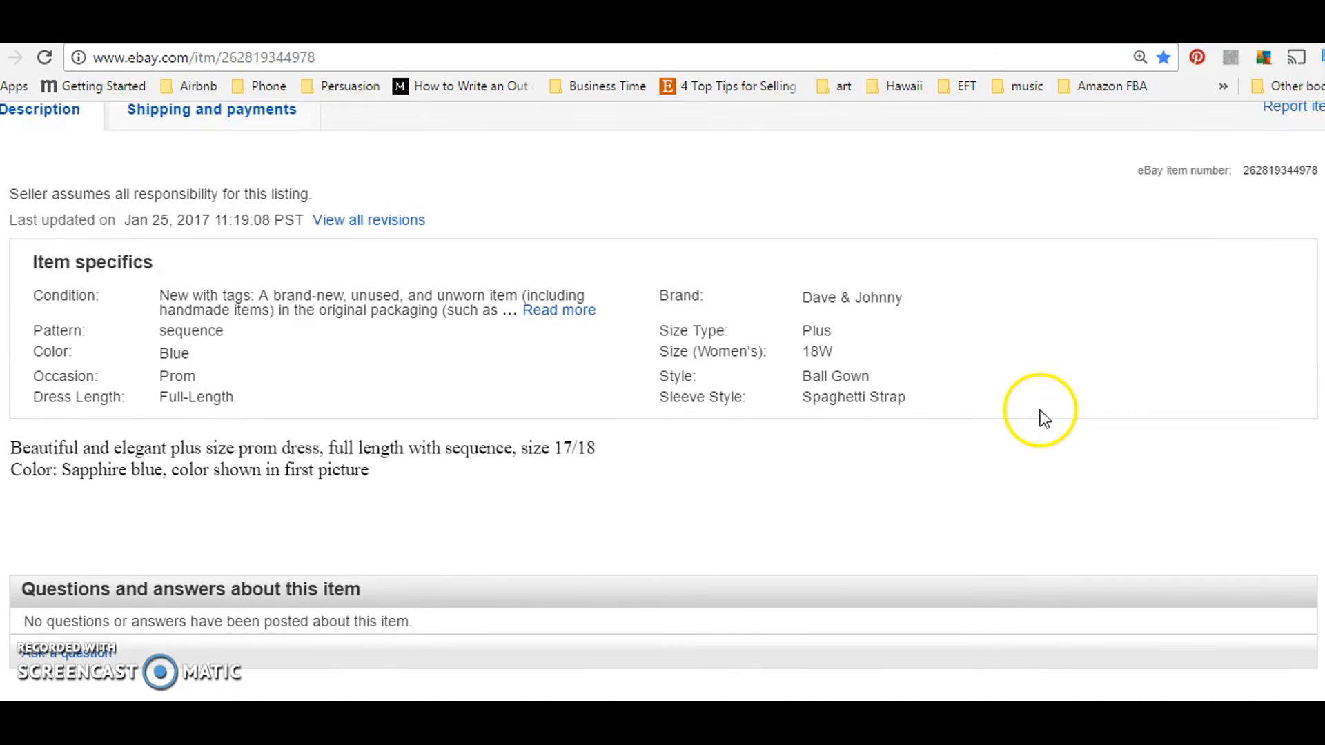
scroll(1040, 417, up, 8)
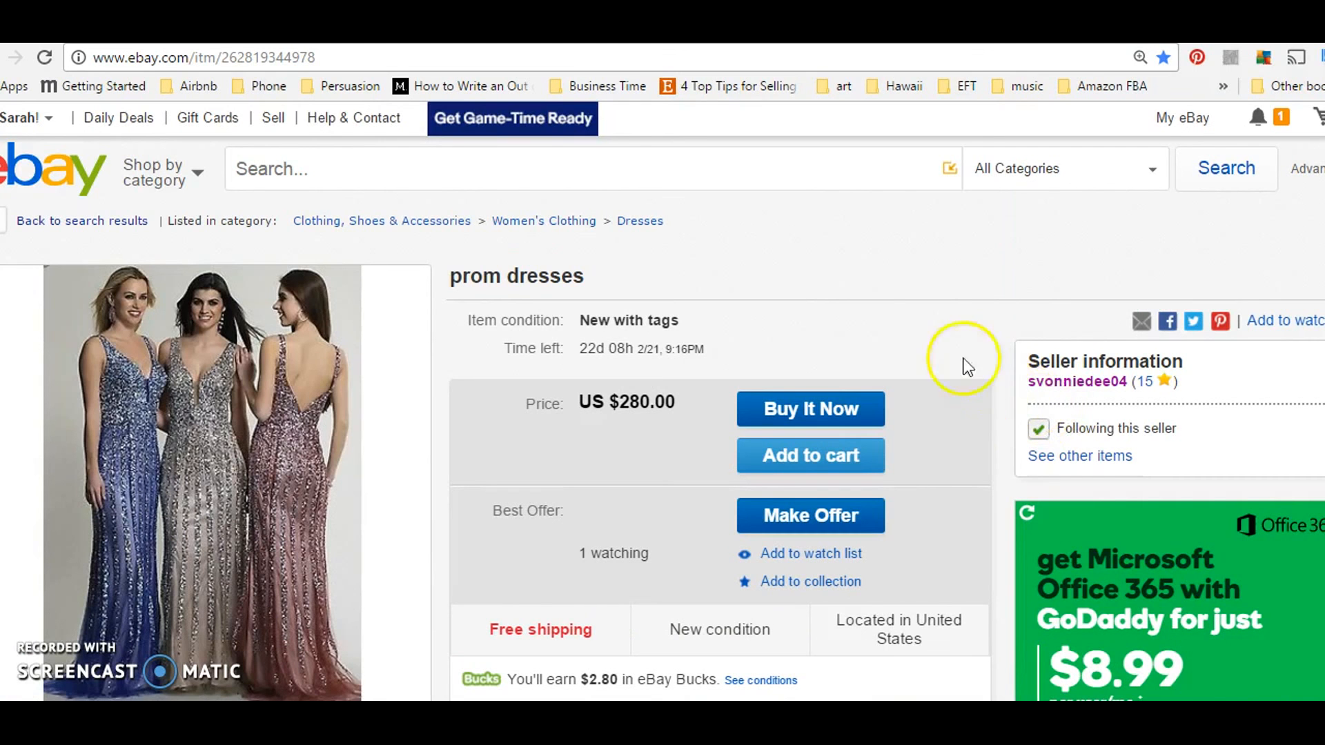